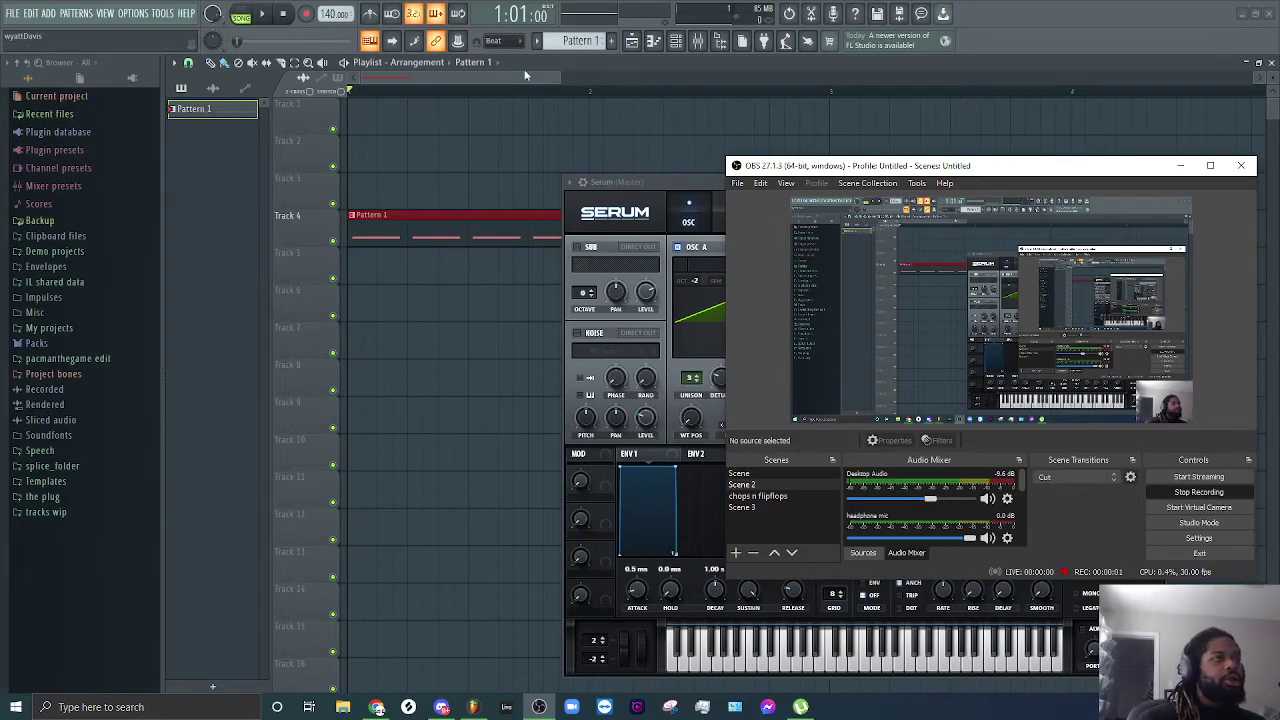
# Step: Switch to FL Studio and look over the playlist and the mixer
pyautogui.click(525, 75)
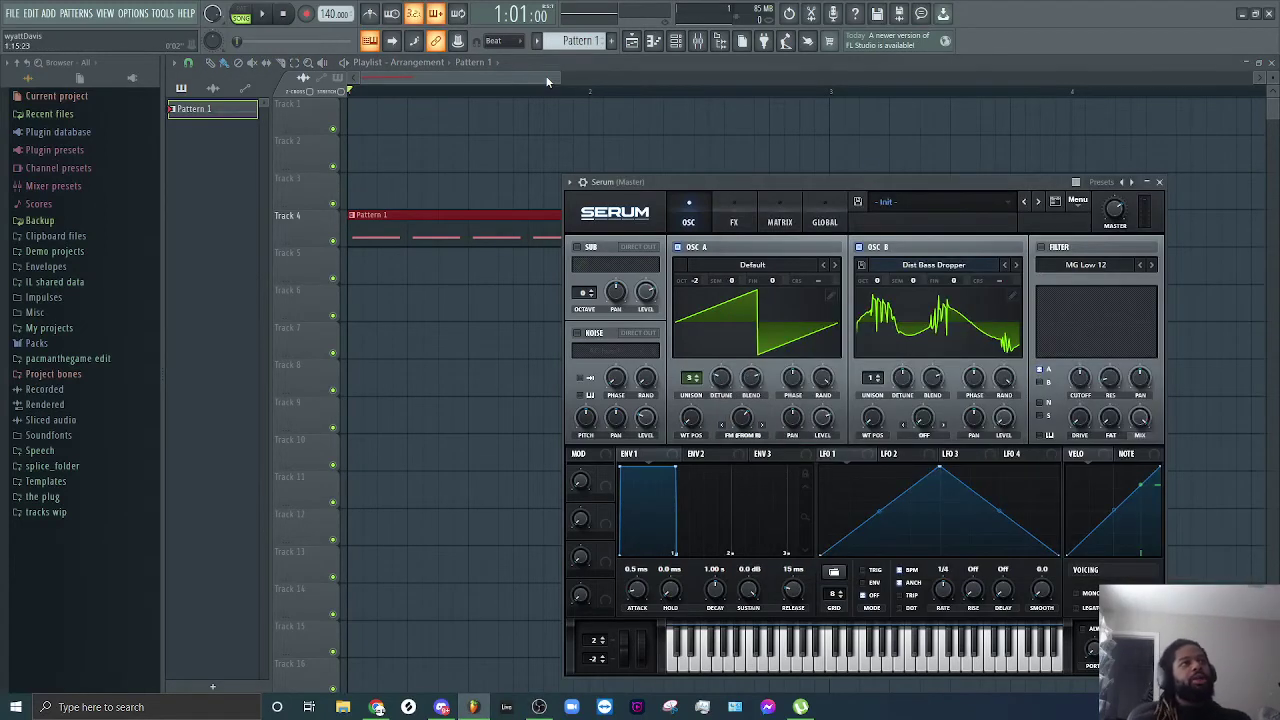
pyautogui.moveTo(547, 81); pyautogui.dragTo(571, 100)
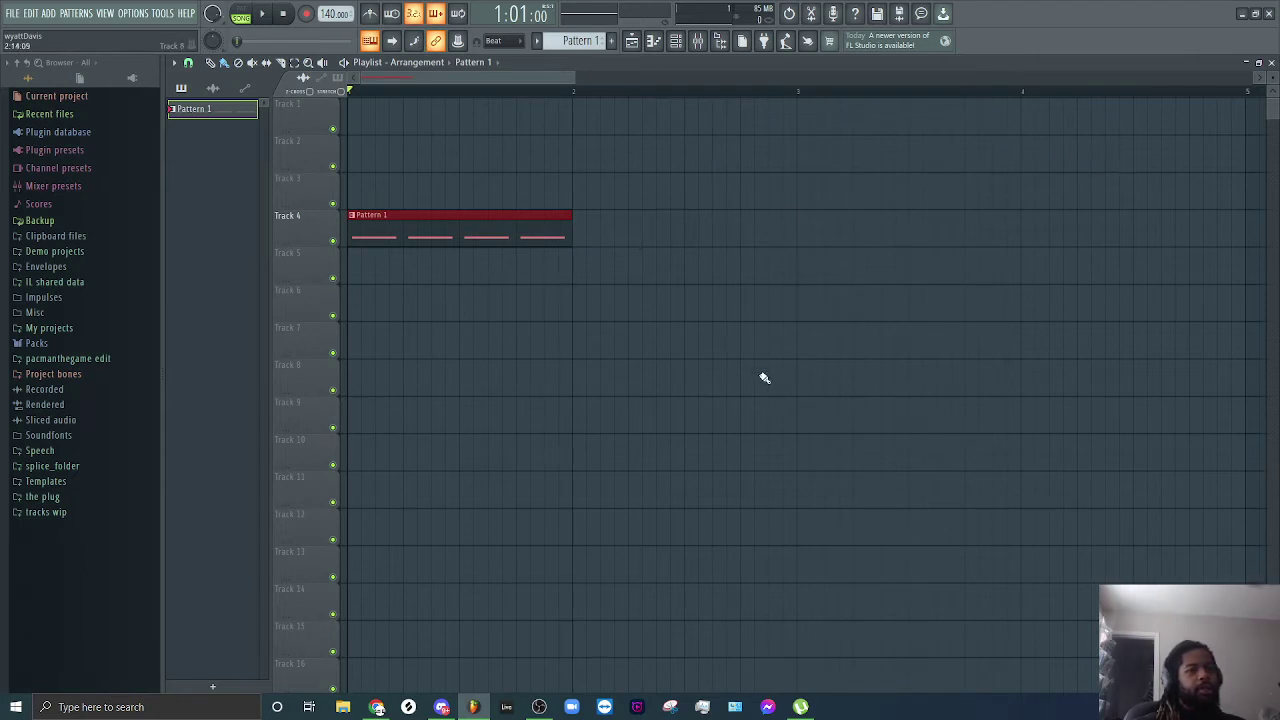
pyautogui.click(700, 44)
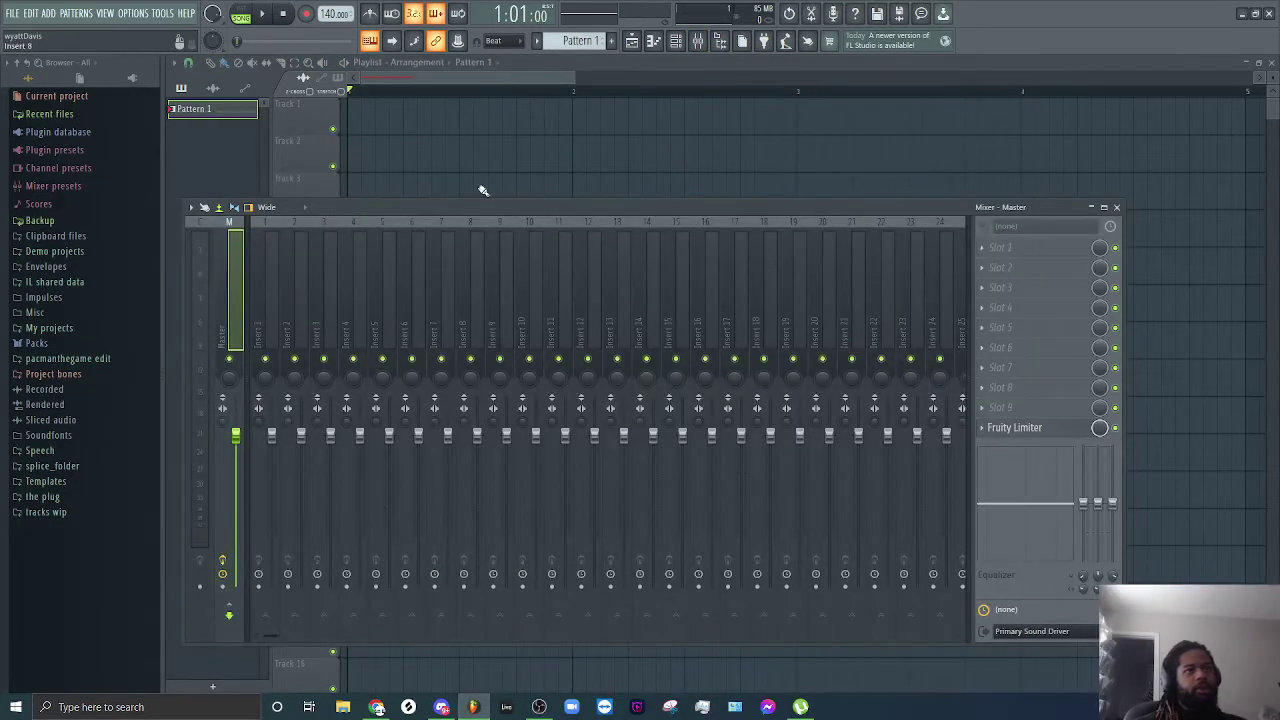
pyautogui.press('F9')
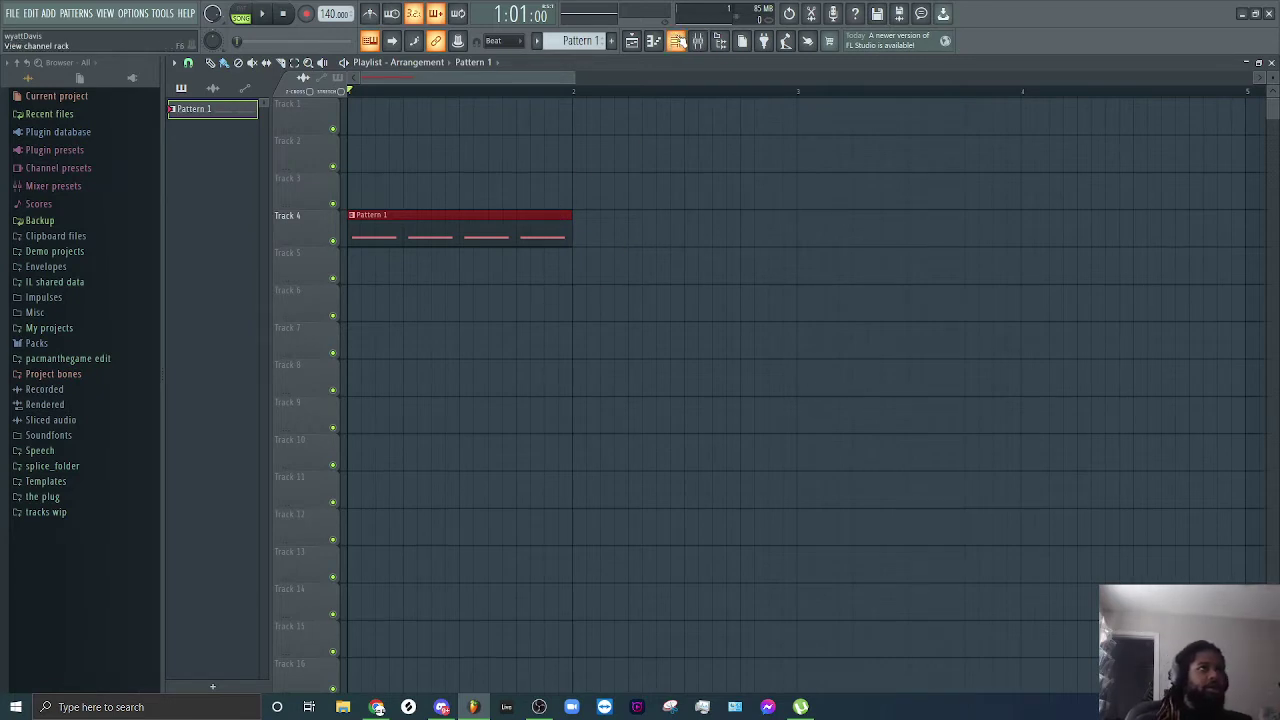
# Step: Show all channels in the channel rack and play Pattern 1 to hear its Serum notes
pyautogui.click(675, 40)
pyautogui.click(383, 169)
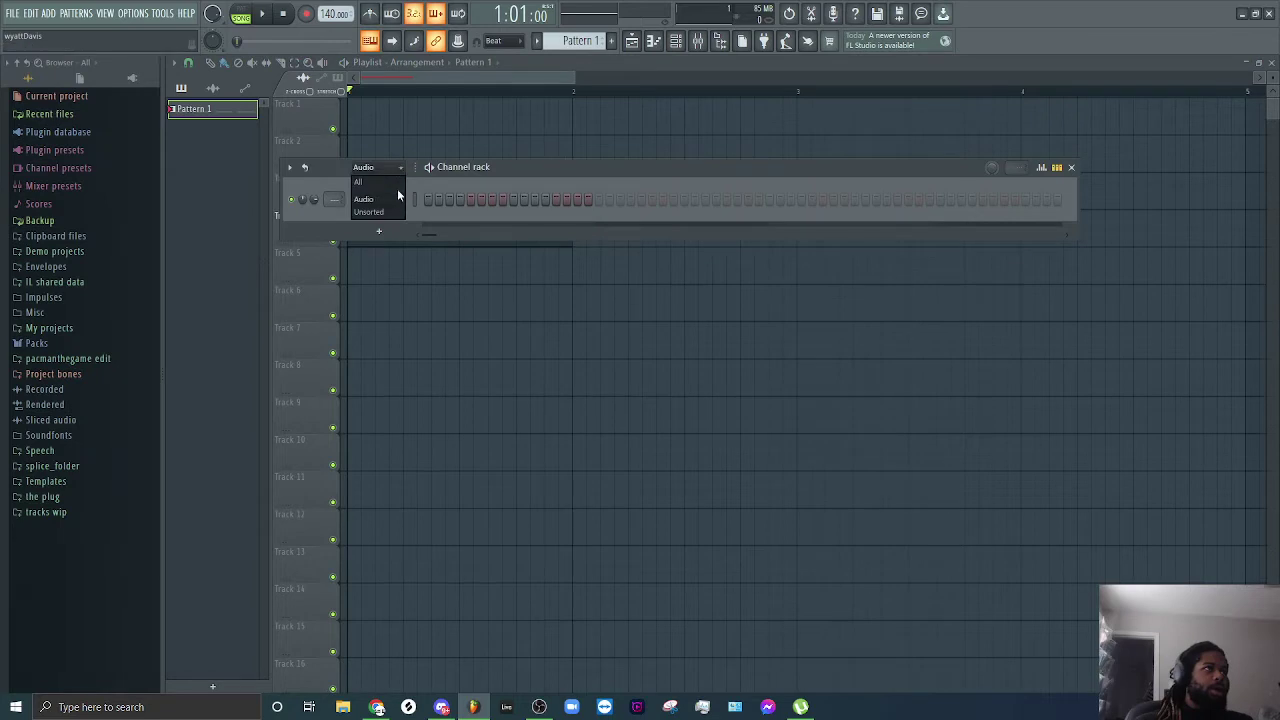
pyautogui.click(399, 182)
pyautogui.moveTo(506, 167); pyautogui.dragTo(599, 334)
pyautogui.press('space')
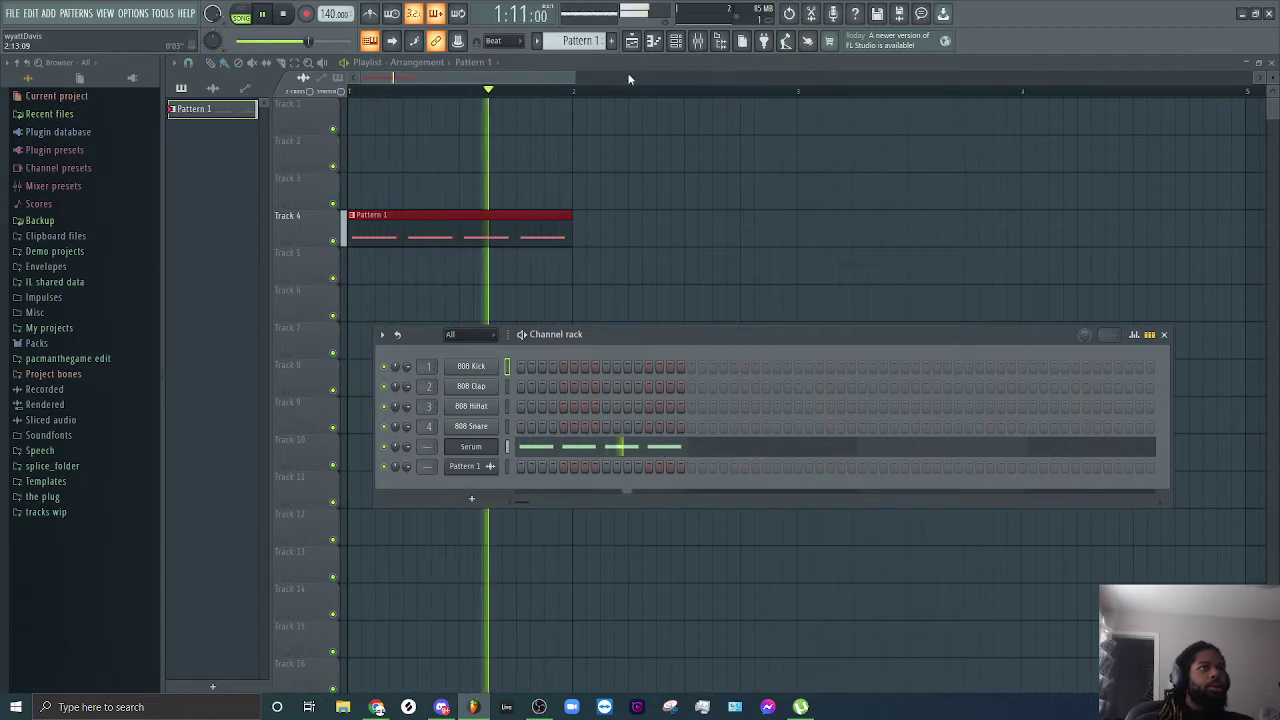
pyautogui.press('space')
pyautogui.click(682, 46)
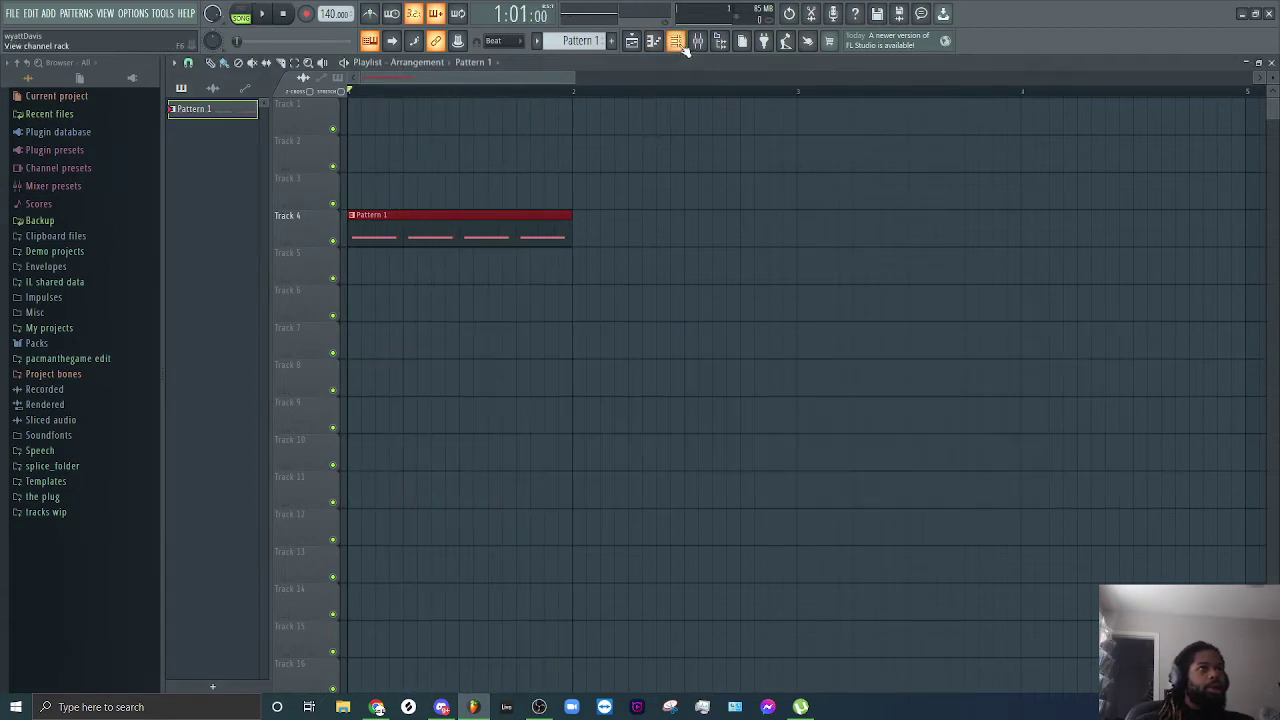
# Step: Render and replace Pattern 1 as a WAV audio clip and play the rendered clip
pyautogui.click(537, 42)
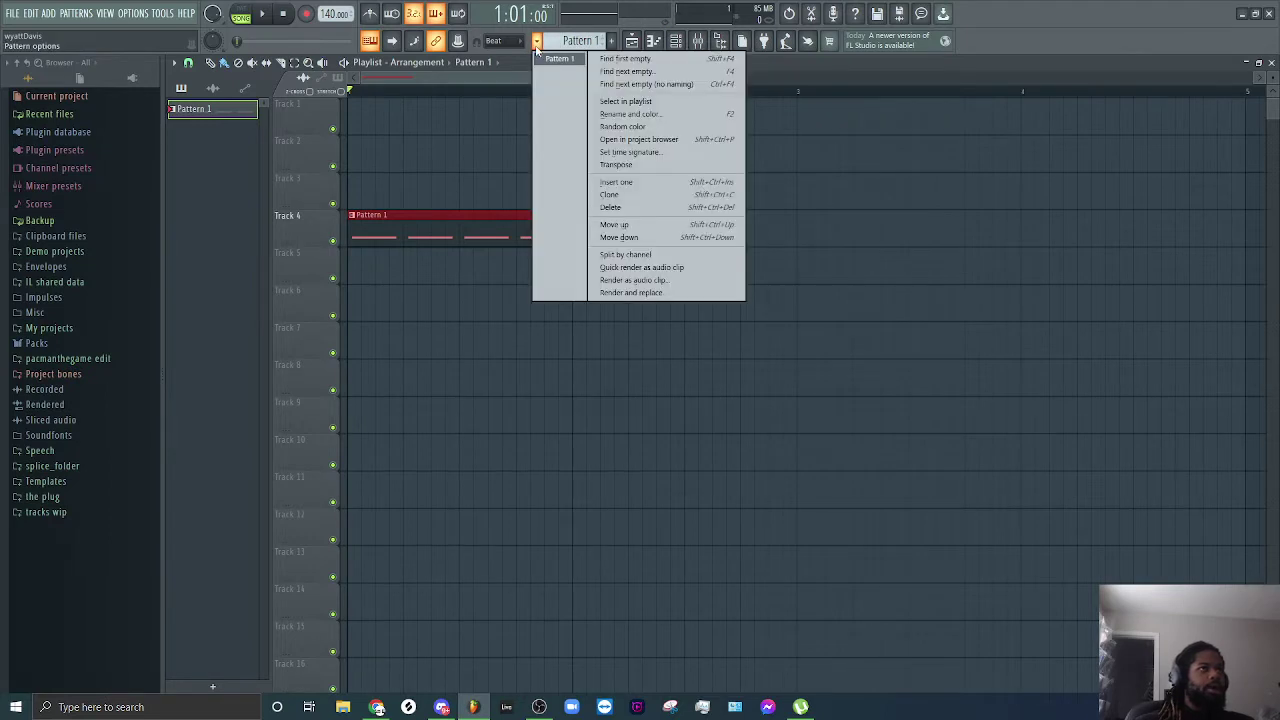
pyautogui.click(669, 292)
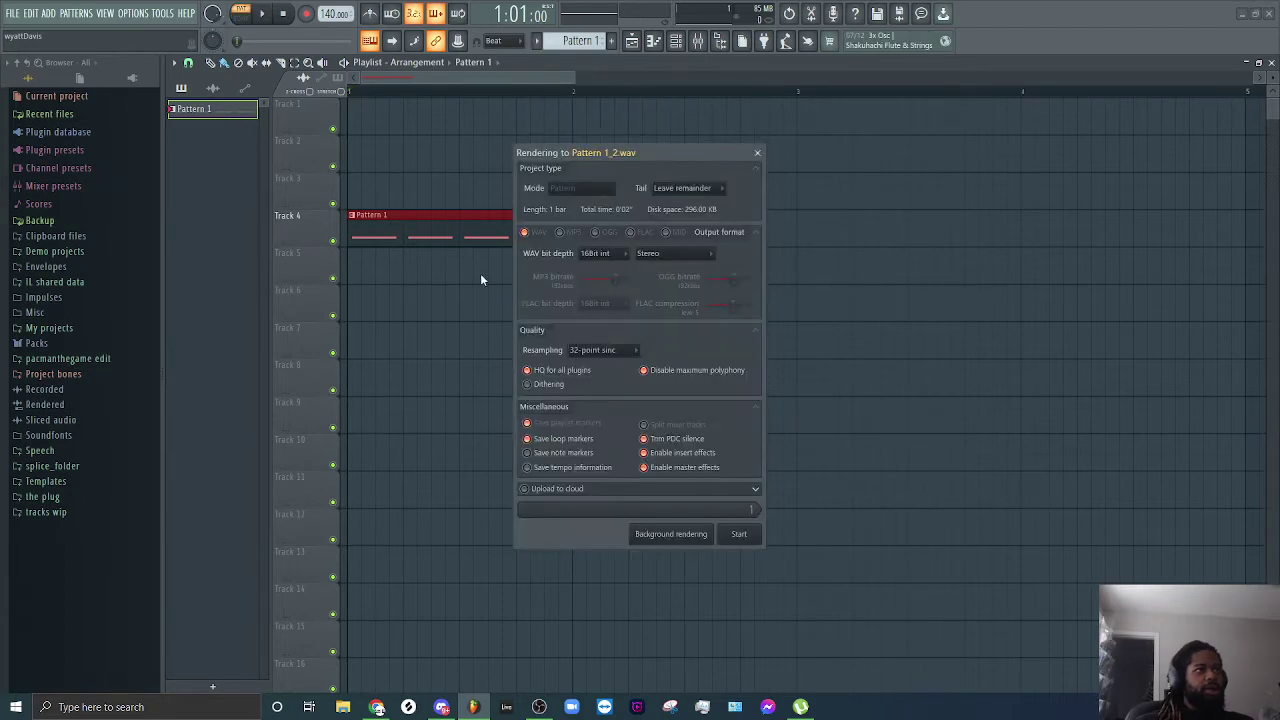
pyautogui.click(738, 533)
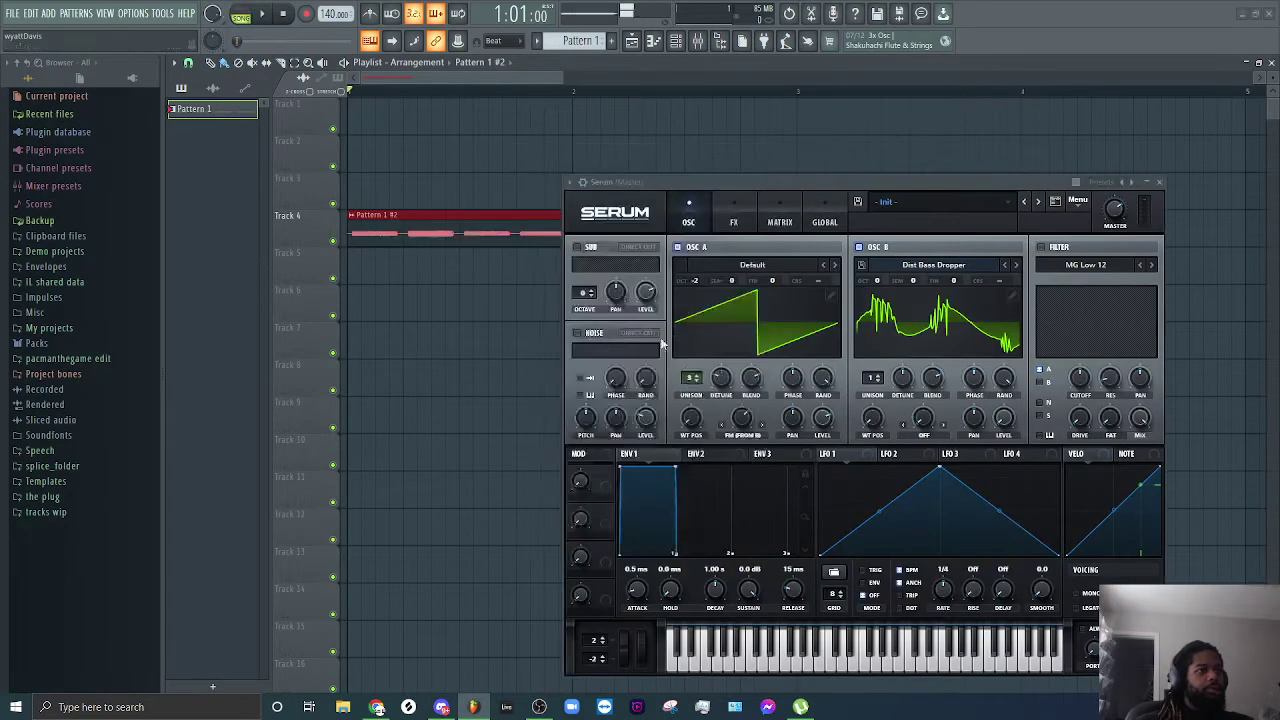
pyautogui.moveTo(374, 94); pyautogui.dragTo(340, 92)
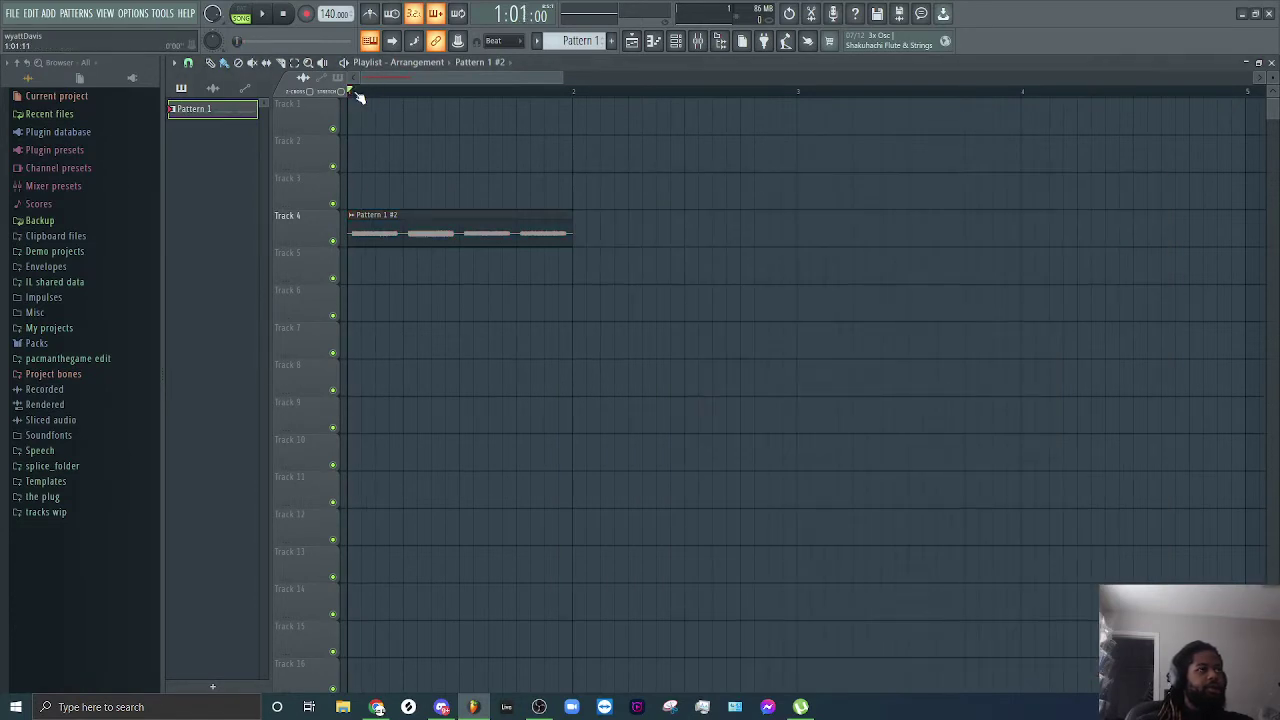
pyautogui.press('space')
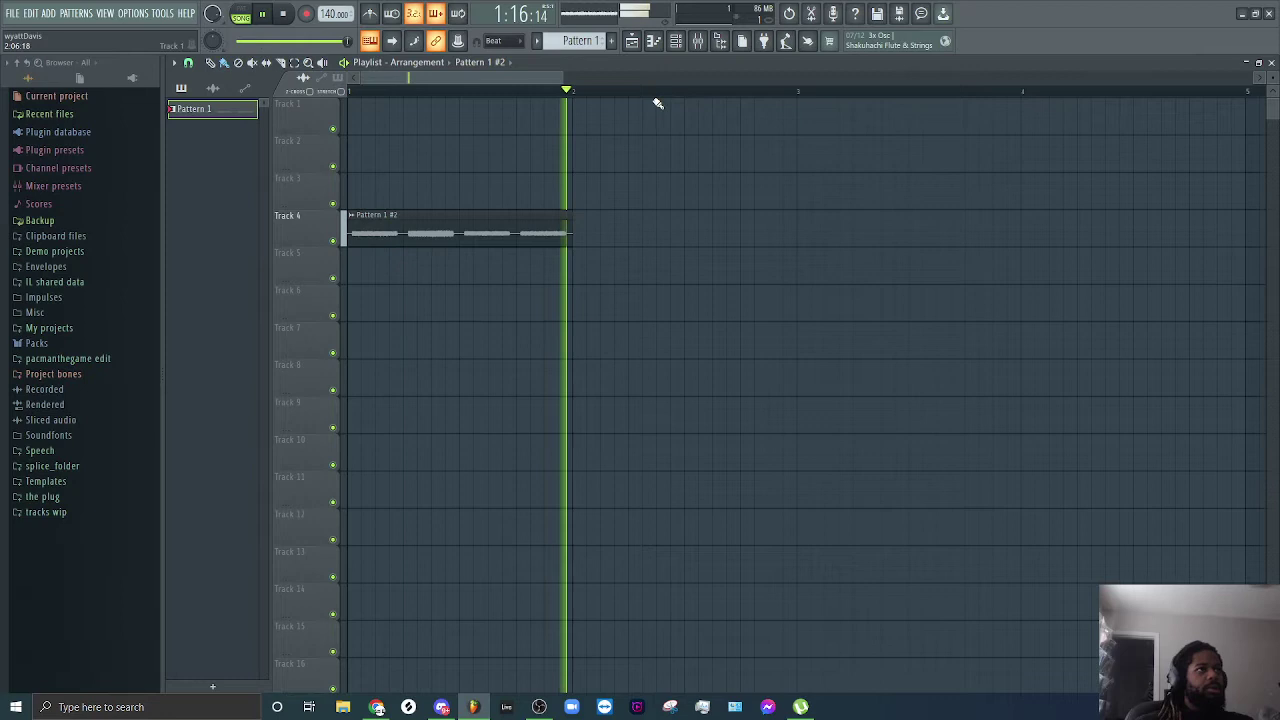
pyautogui.press('space')
# Step: Route the rendered Pattern 1 #2 channel to mixer insert 7 and play it to check the routing
pyautogui.click(676, 40)
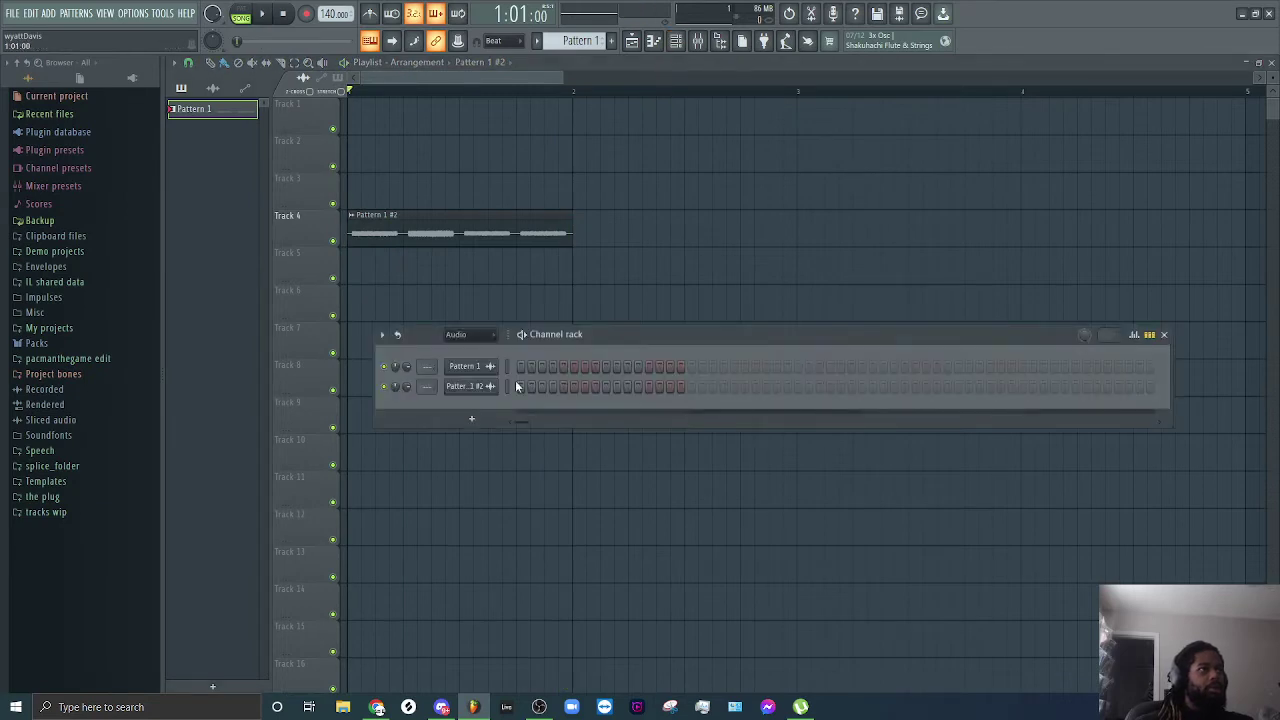
pyautogui.click(698, 40)
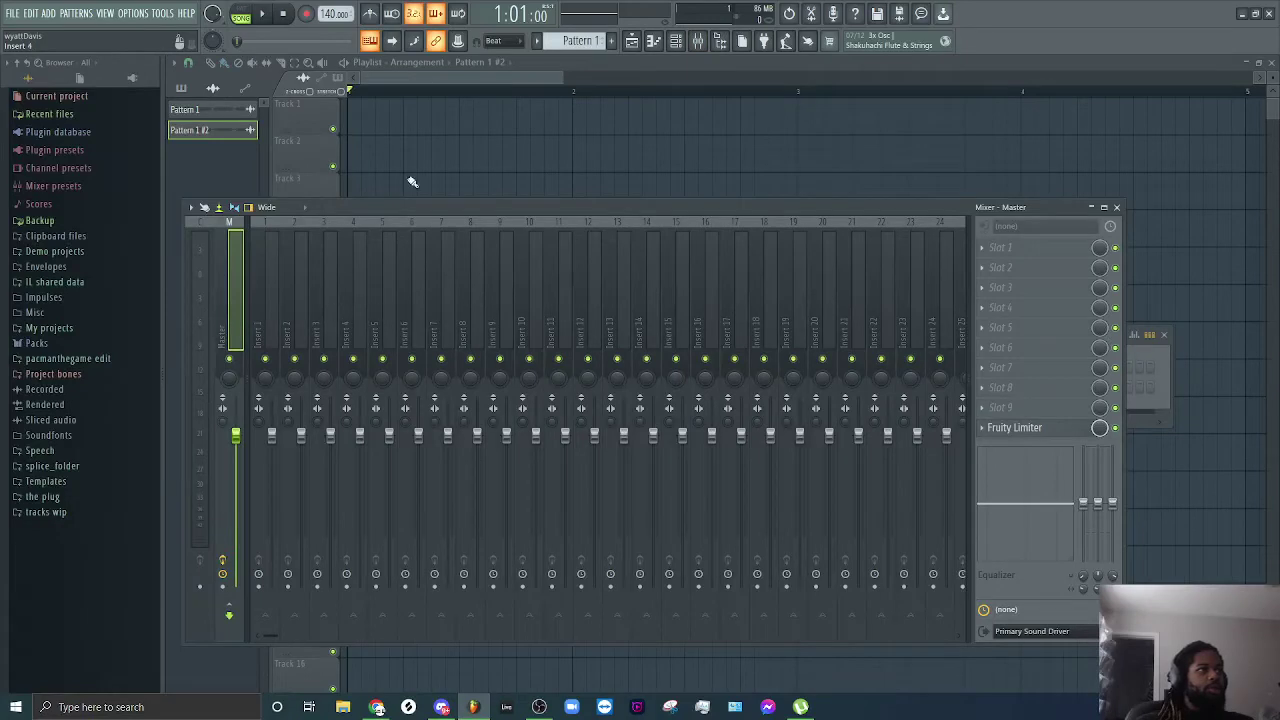
pyautogui.click(676, 40)
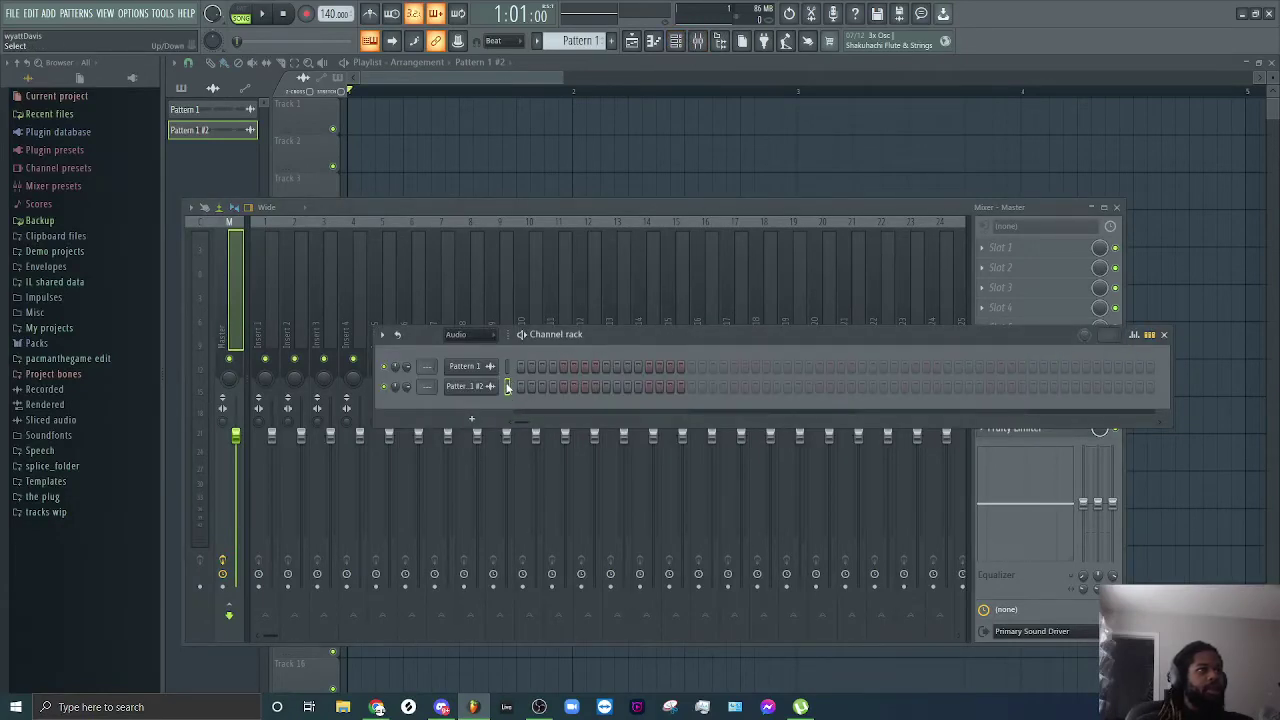
pyautogui.click(352, 303)
pyautogui.click(432, 292)
pyautogui.rightClick(432, 292)
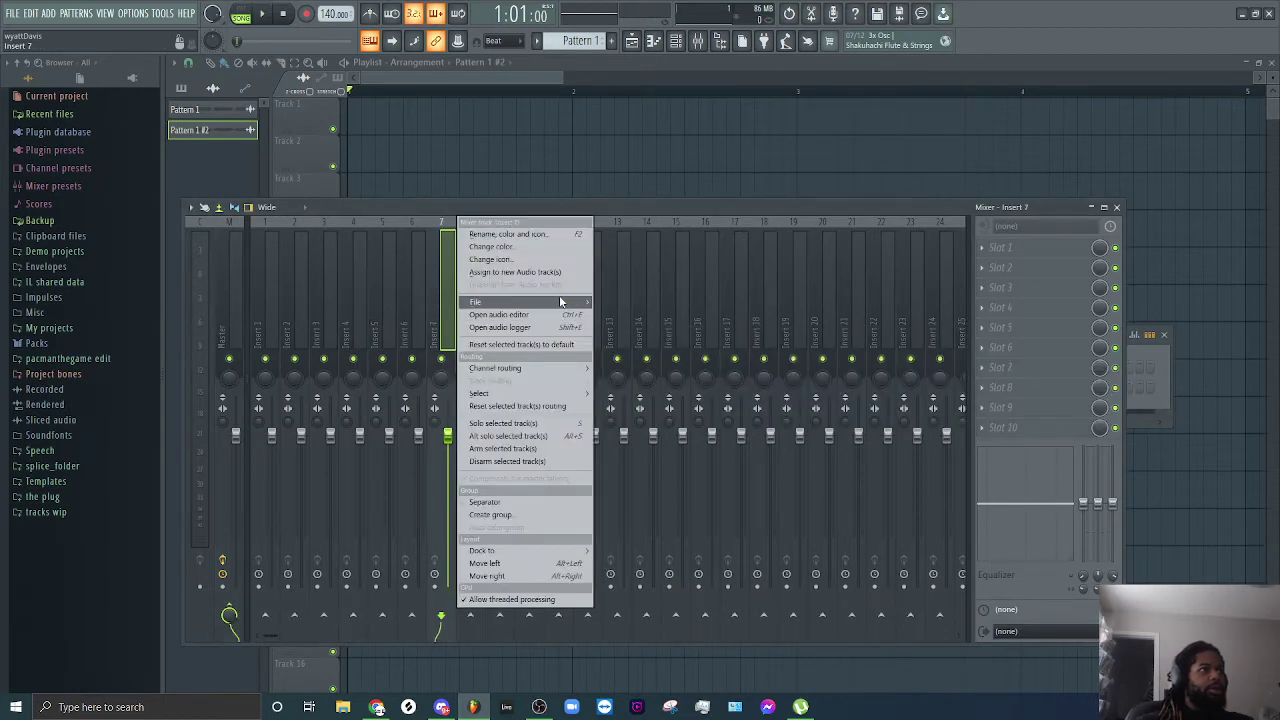
pyautogui.moveTo(555, 370)
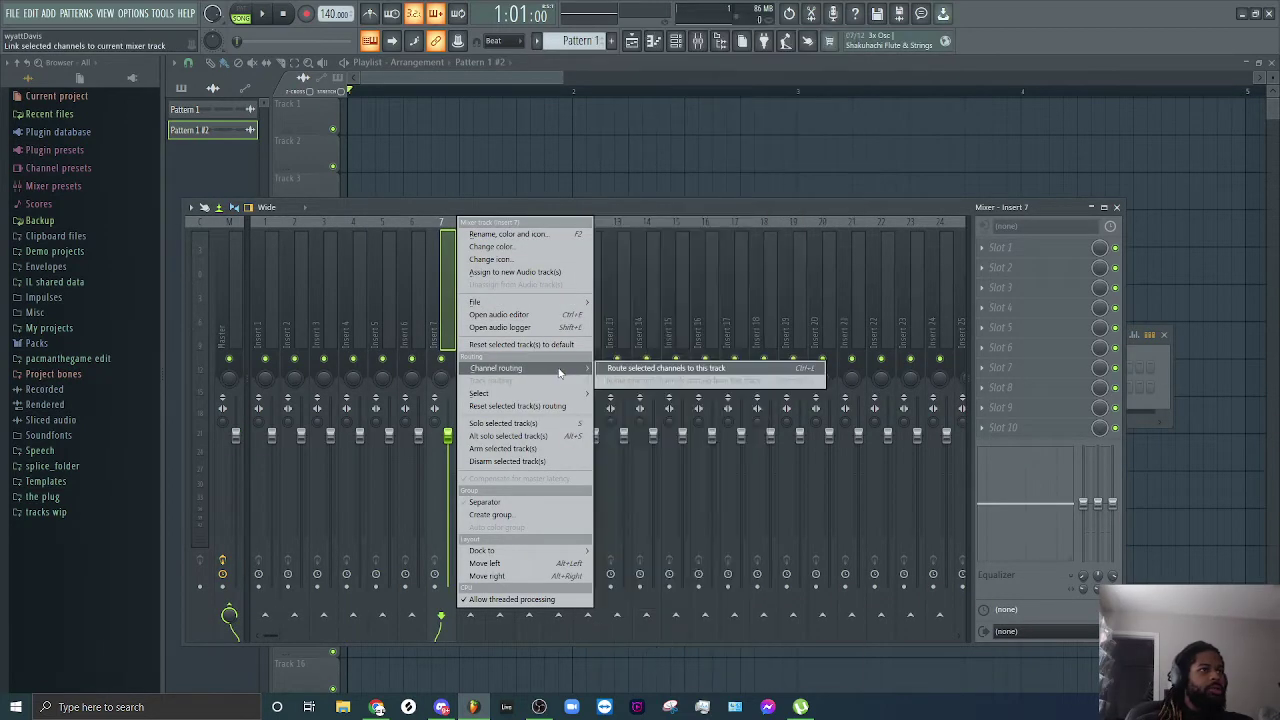
pyautogui.click(664, 370)
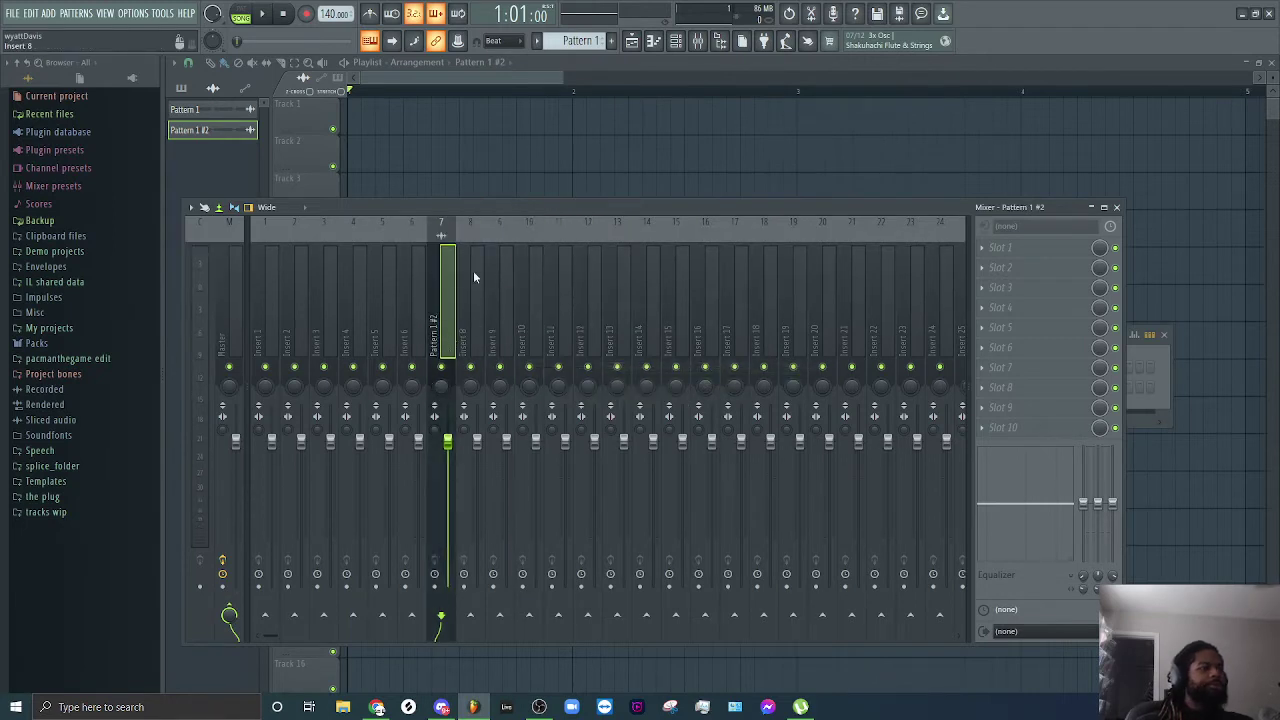
pyautogui.press('space')
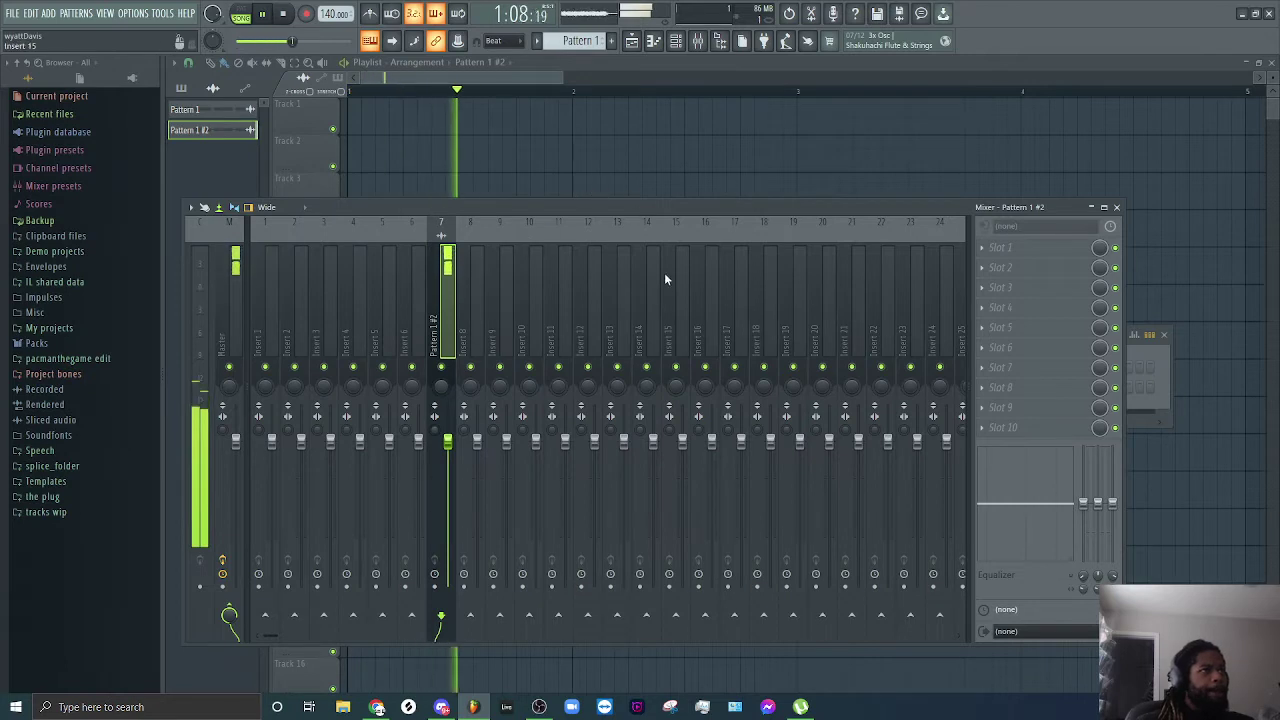
pyautogui.press('space')
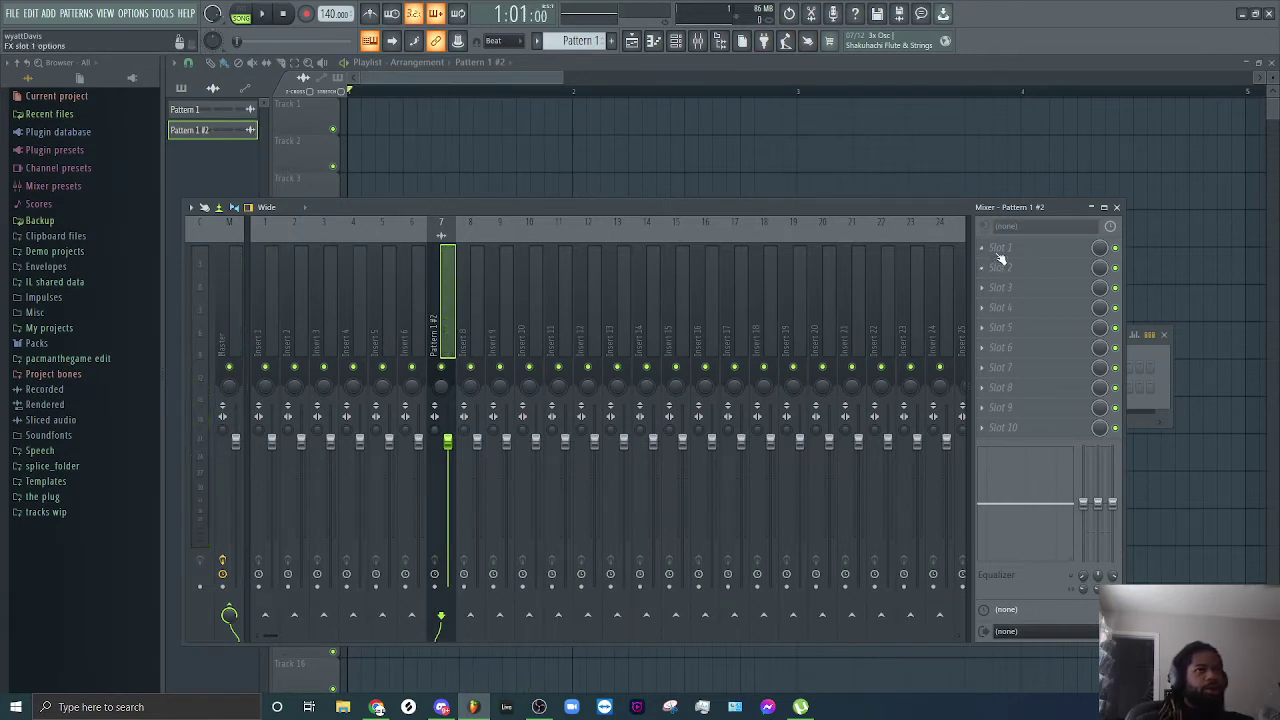
# Step: Load Fruity Flanger in effect slot 1 of the Pattern 1 #2 mixer track and play the clip through it
pyautogui.click(1000, 251)
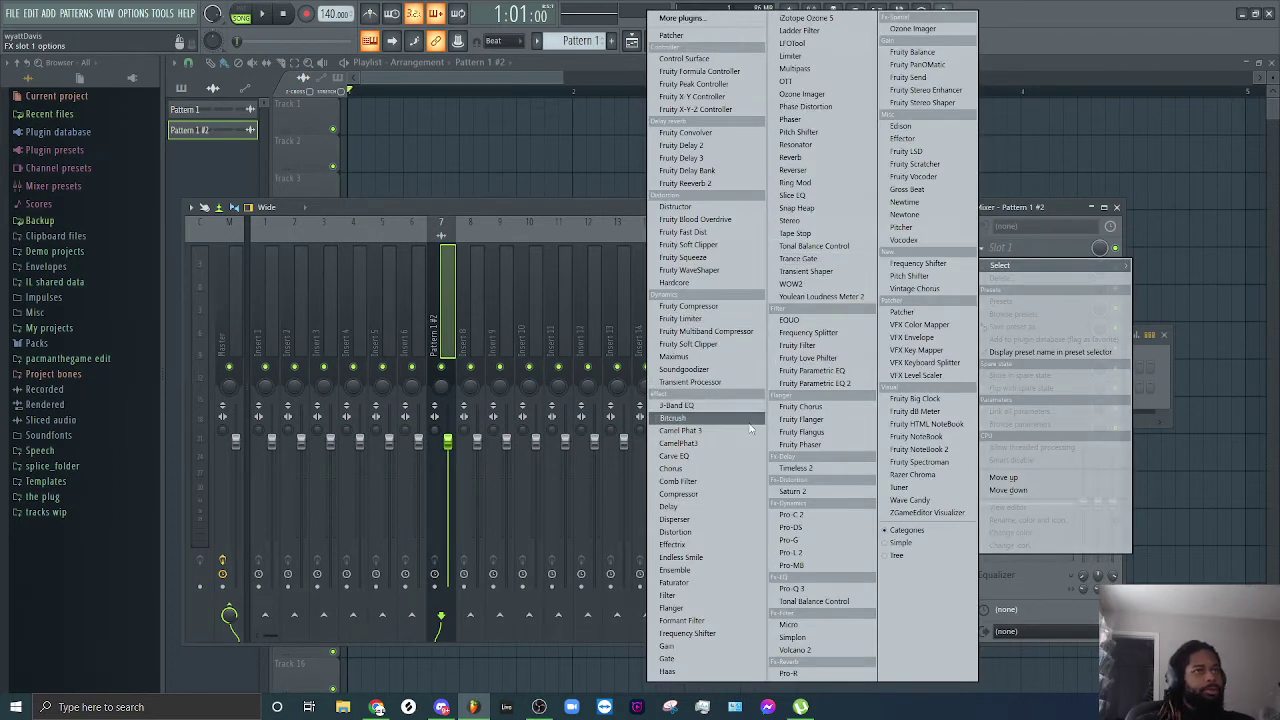
pyautogui.click(834, 421)
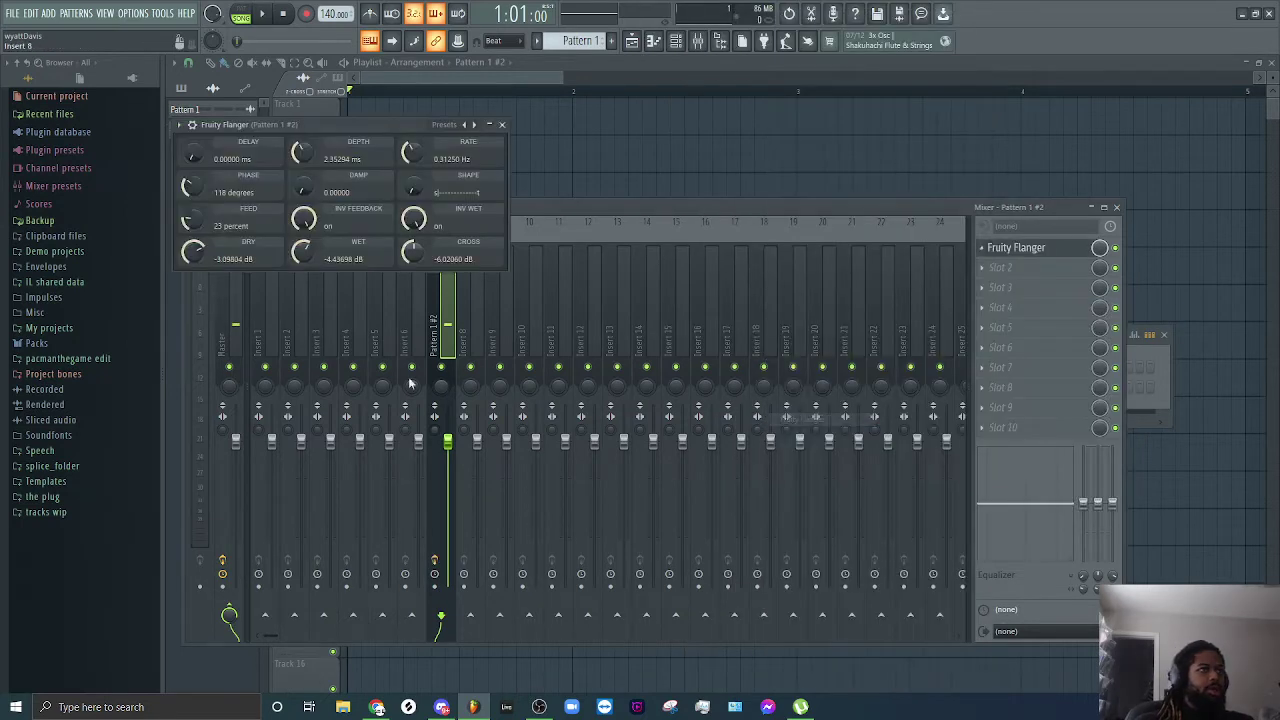
pyautogui.press('space')
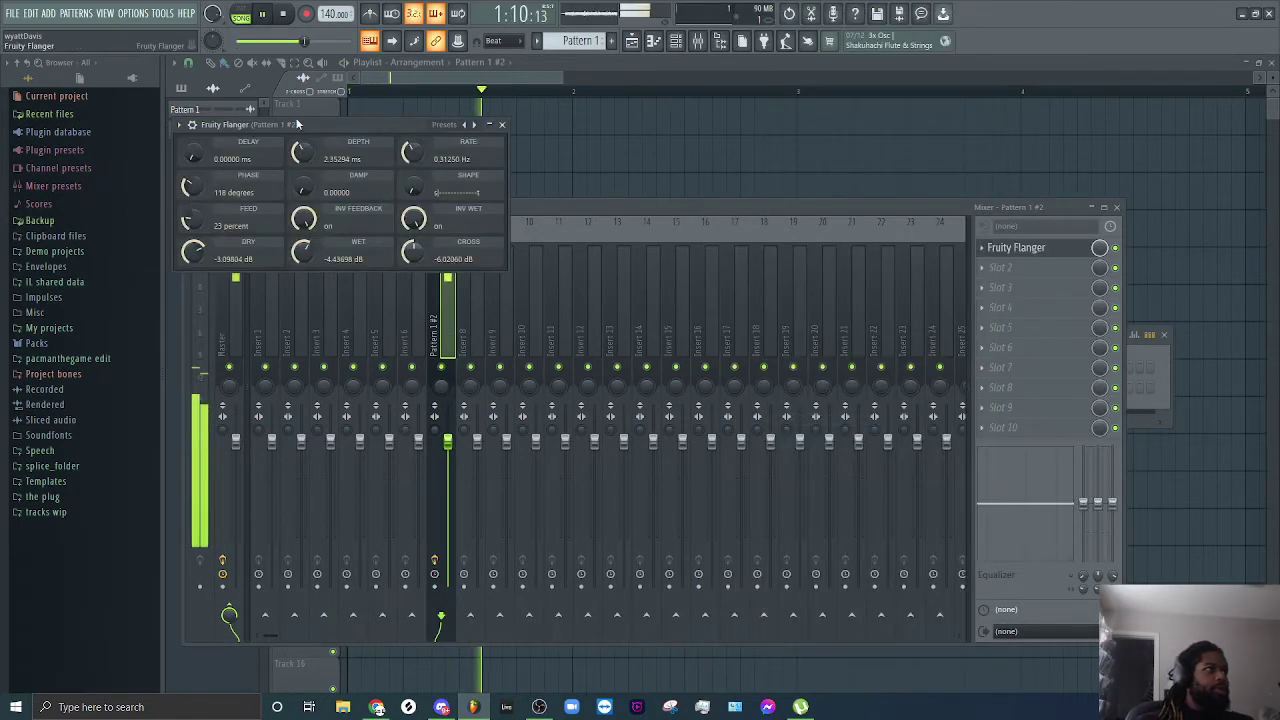
pyautogui.press('space')
# Step: Set Fruity Flanger's rate to 0 Hz, delay to about 8.8 ms, feedback to 69 percent and depth to about 9.4 ms during playback
pyautogui.moveTo(297, 124); pyautogui.dragTo(648, 188)
pyautogui.moveTo(770, 214); pyautogui.dragTo(770, 270)
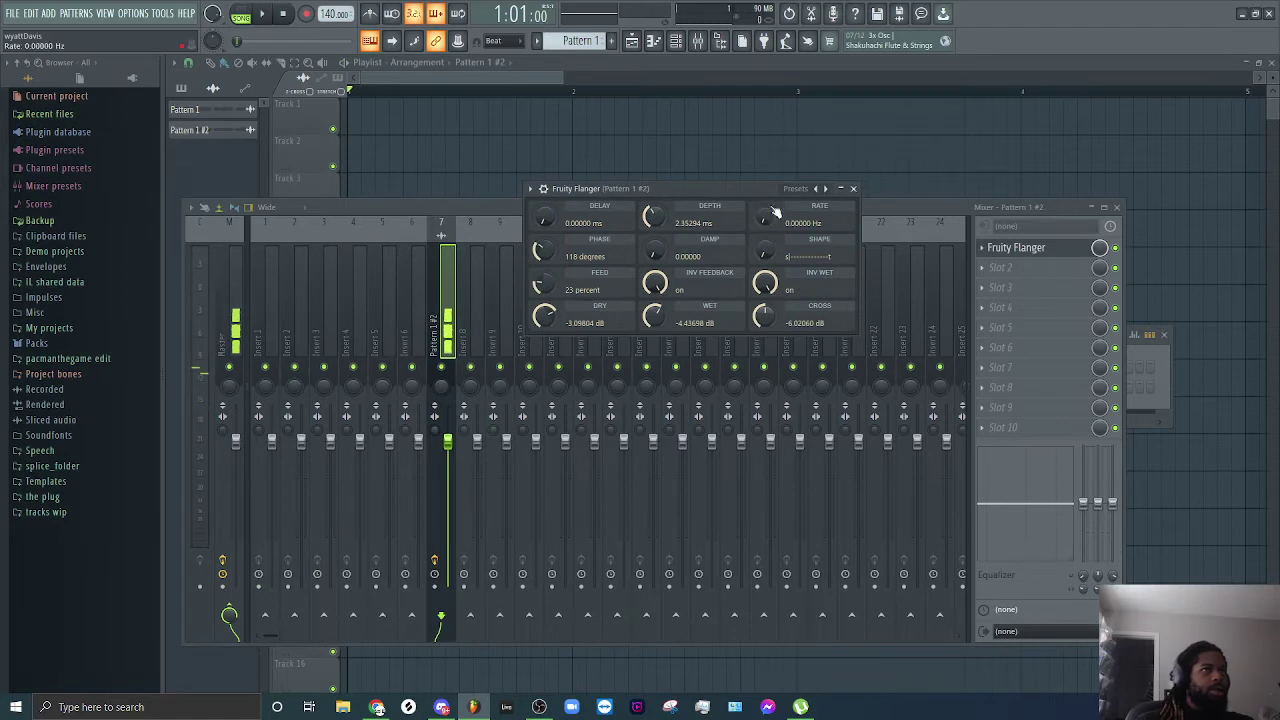
pyautogui.press('space')
pyautogui.moveTo(540, 224); pyautogui.dragTo(543, 172)
pyautogui.moveTo(543, 285); pyautogui.dragTo(543, 228)
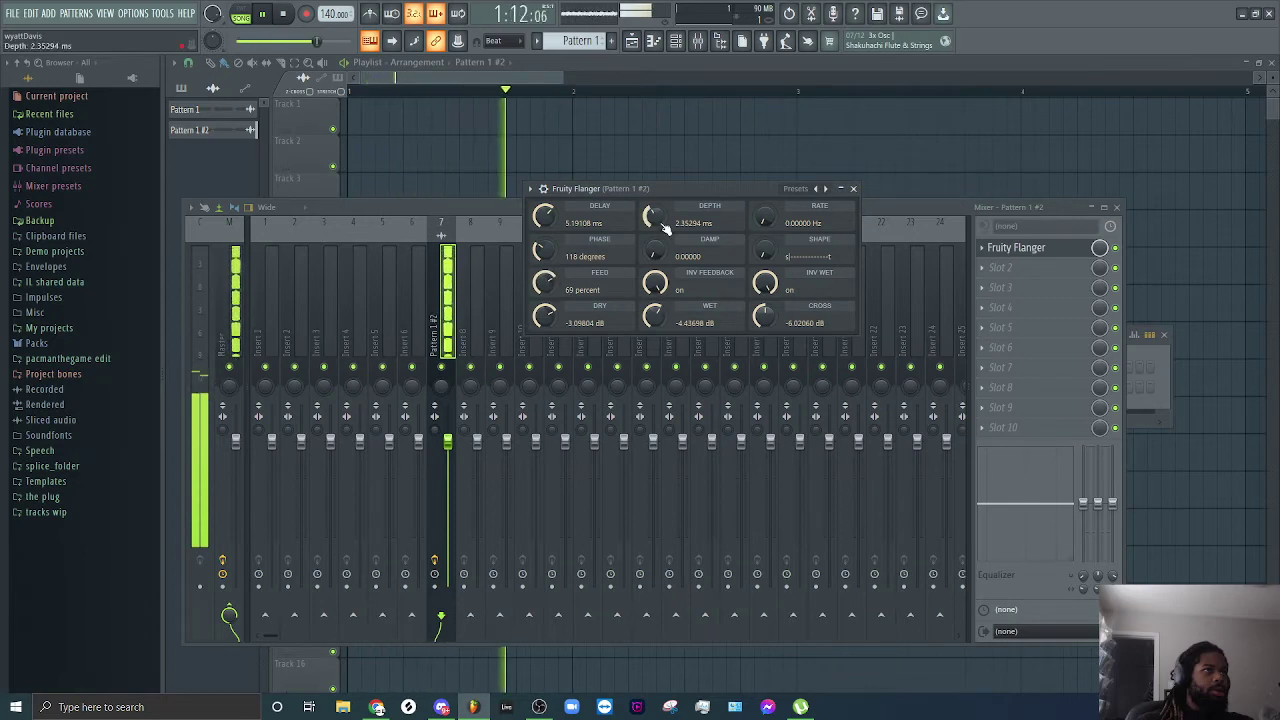
pyautogui.moveTo(663, 229)
pyautogui.mouseDown()
pyautogui.moveTo(663, 174)
pyautogui.moveTo(663, 215)
pyautogui.mouseUp()
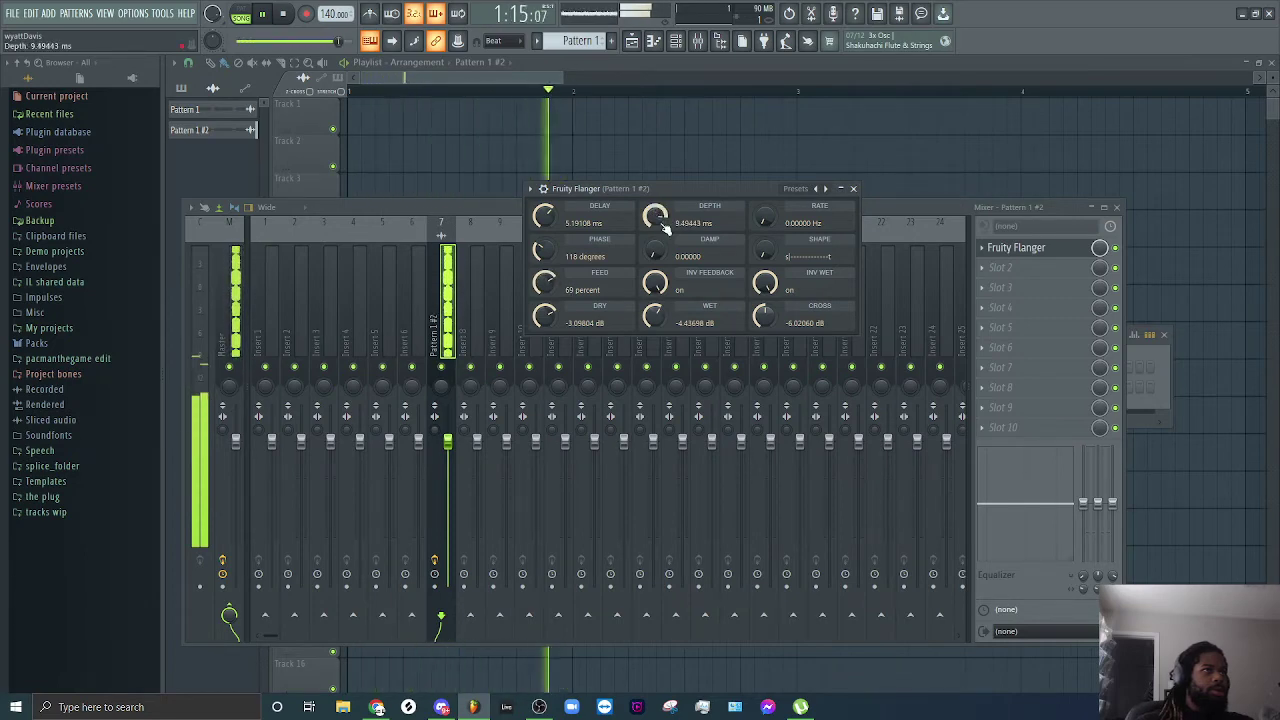
pyautogui.moveTo(544, 216); pyautogui.dragTo(544, 188)
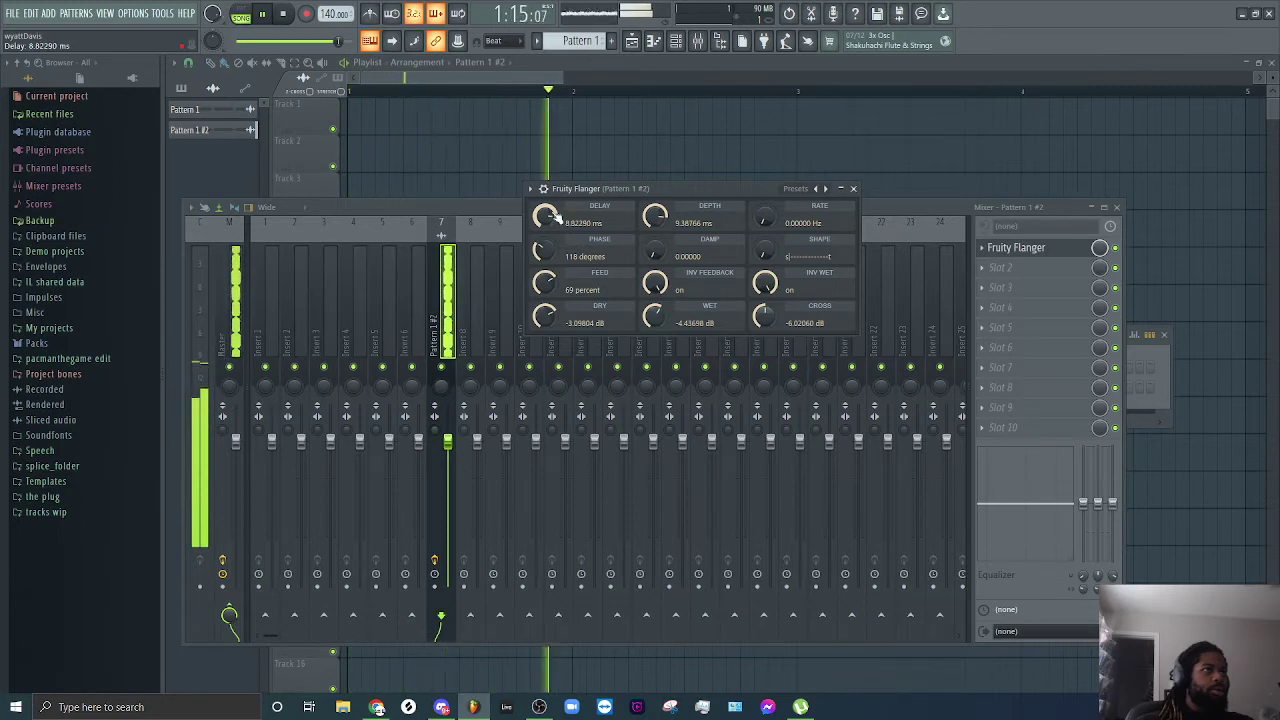
pyautogui.click(853, 188)
pyautogui.press('space')
# Step: Load Edison in effect slot 1 of the Master mixer track
pyautogui.click(240, 300)
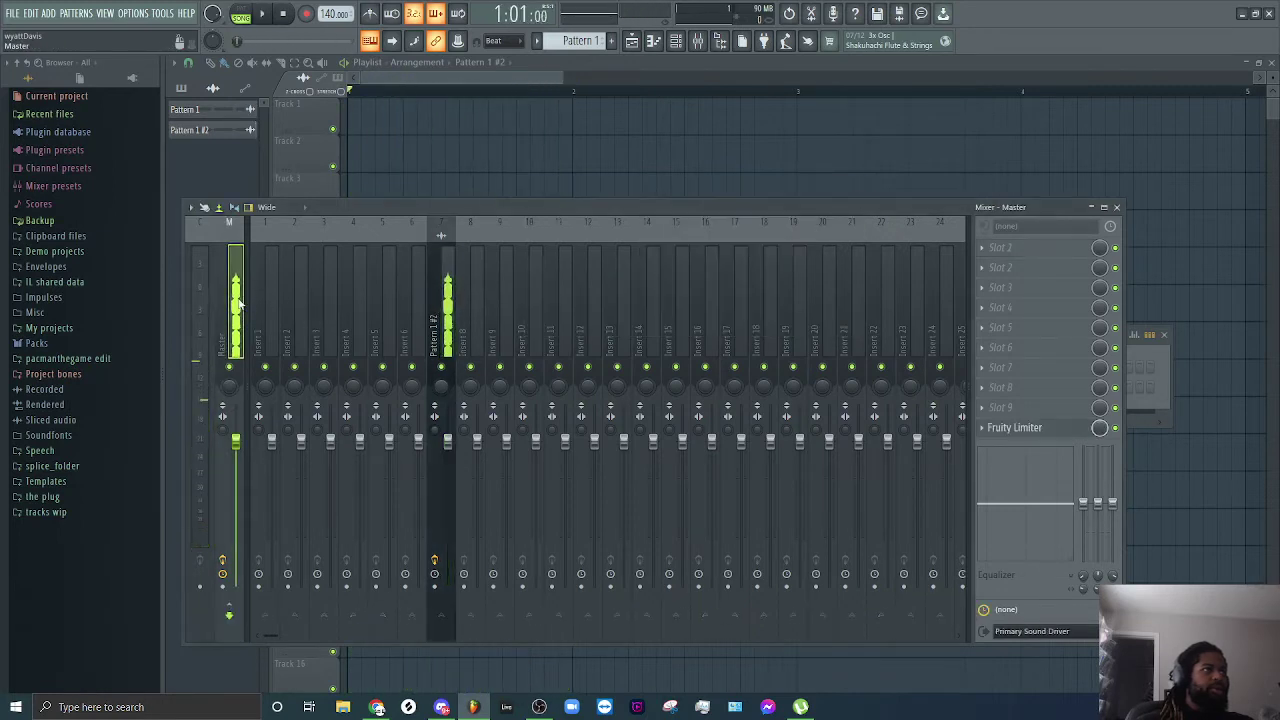
pyautogui.press('space')
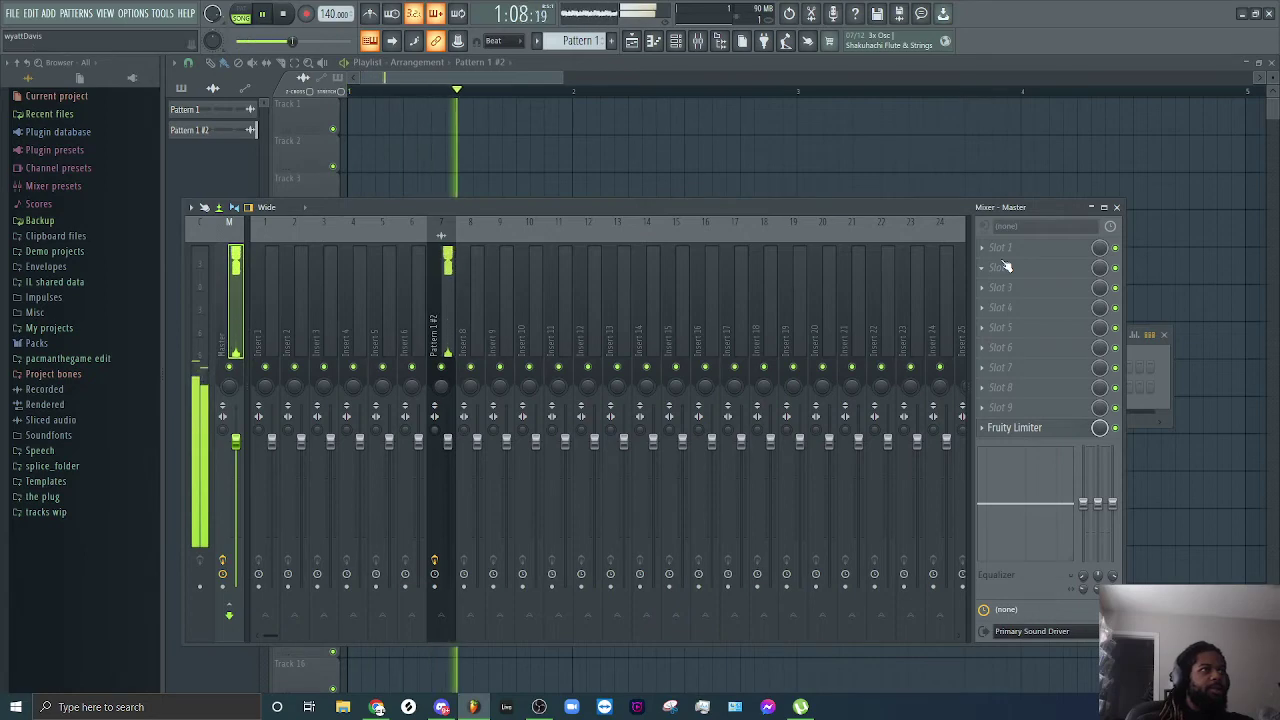
pyautogui.press('space')
pyautogui.click(1019, 247)
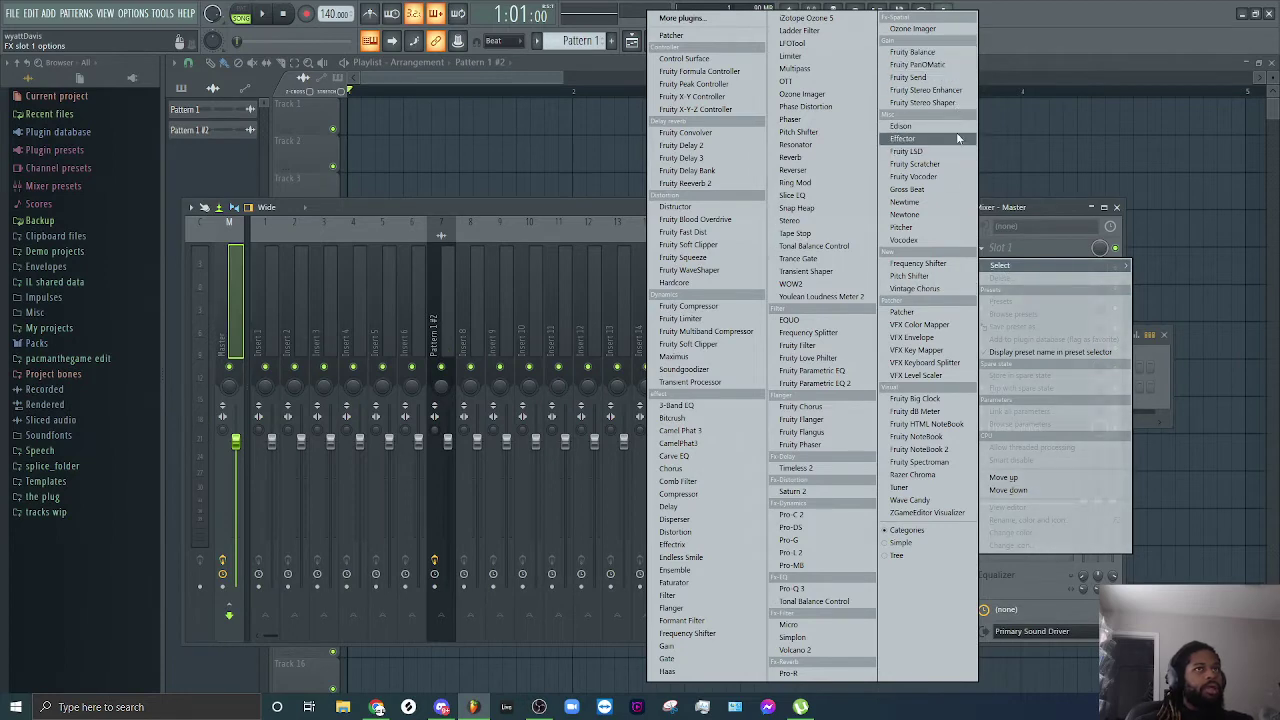
pyautogui.click(905, 126)
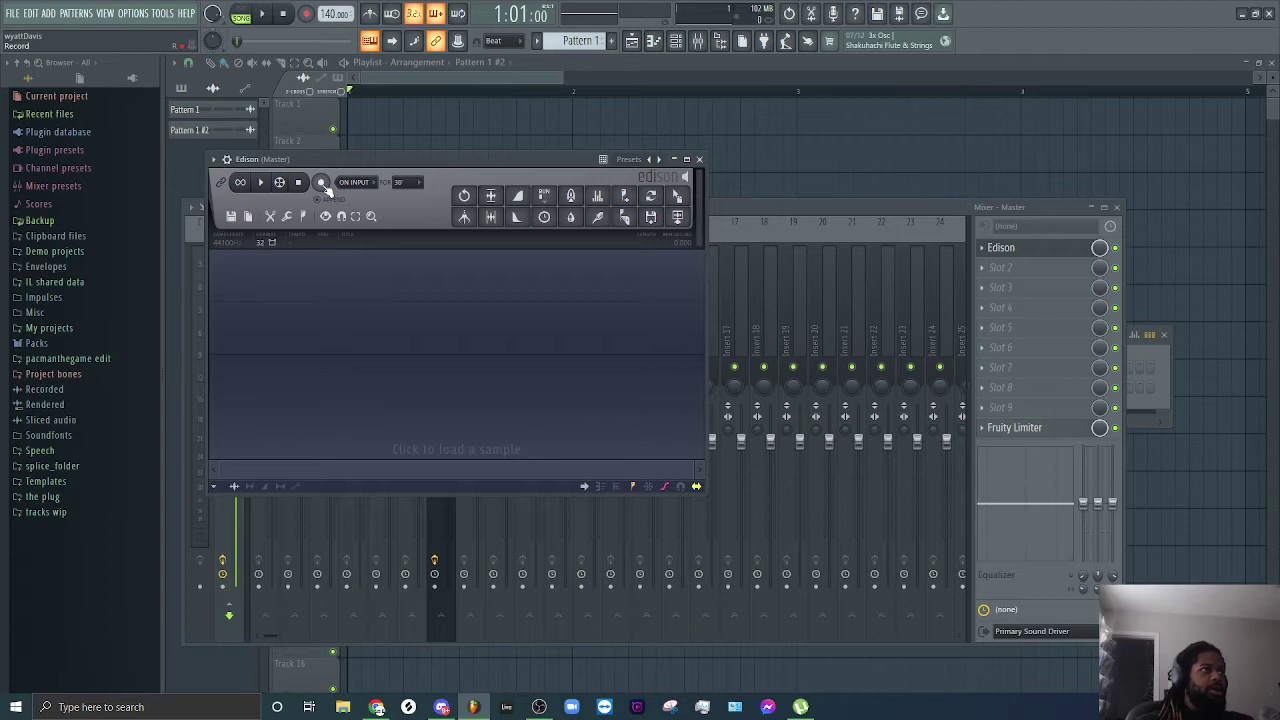
# Step: Record the flanged clip's playback from the master into Edison
pyautogui.click(264, 15)
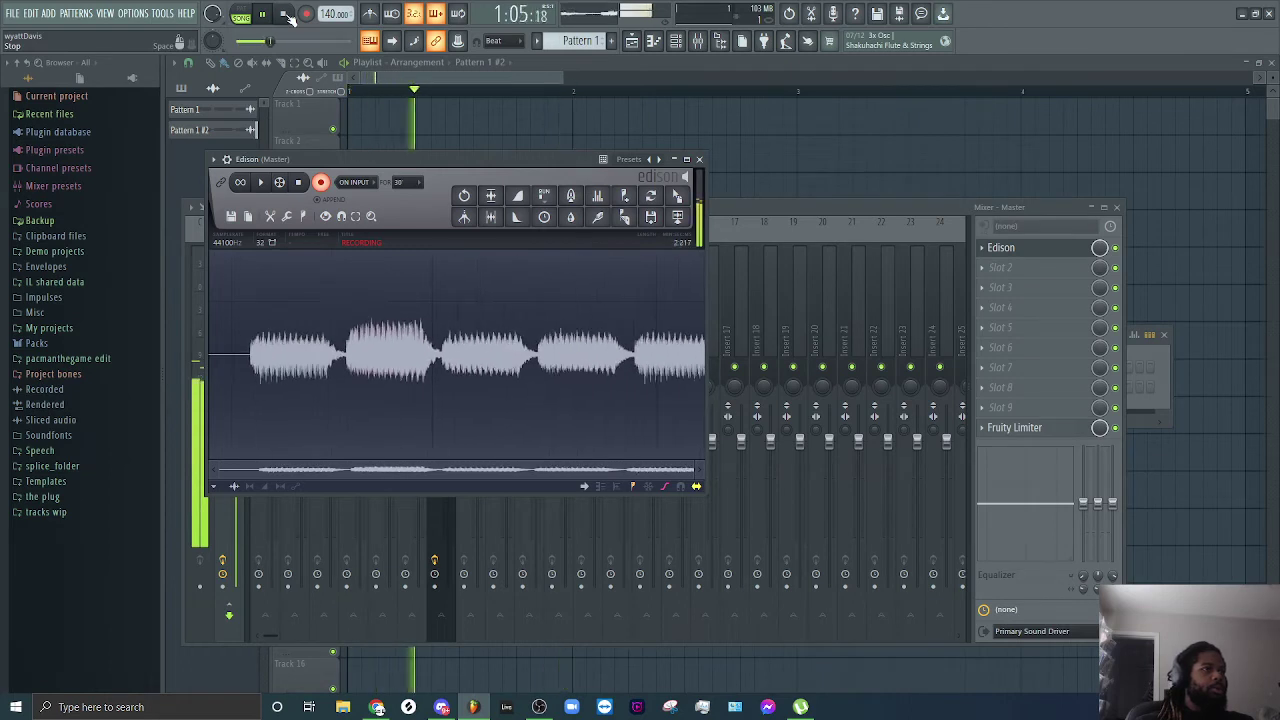
pyautogui.click(285, 15)
pyautogui.press('space')
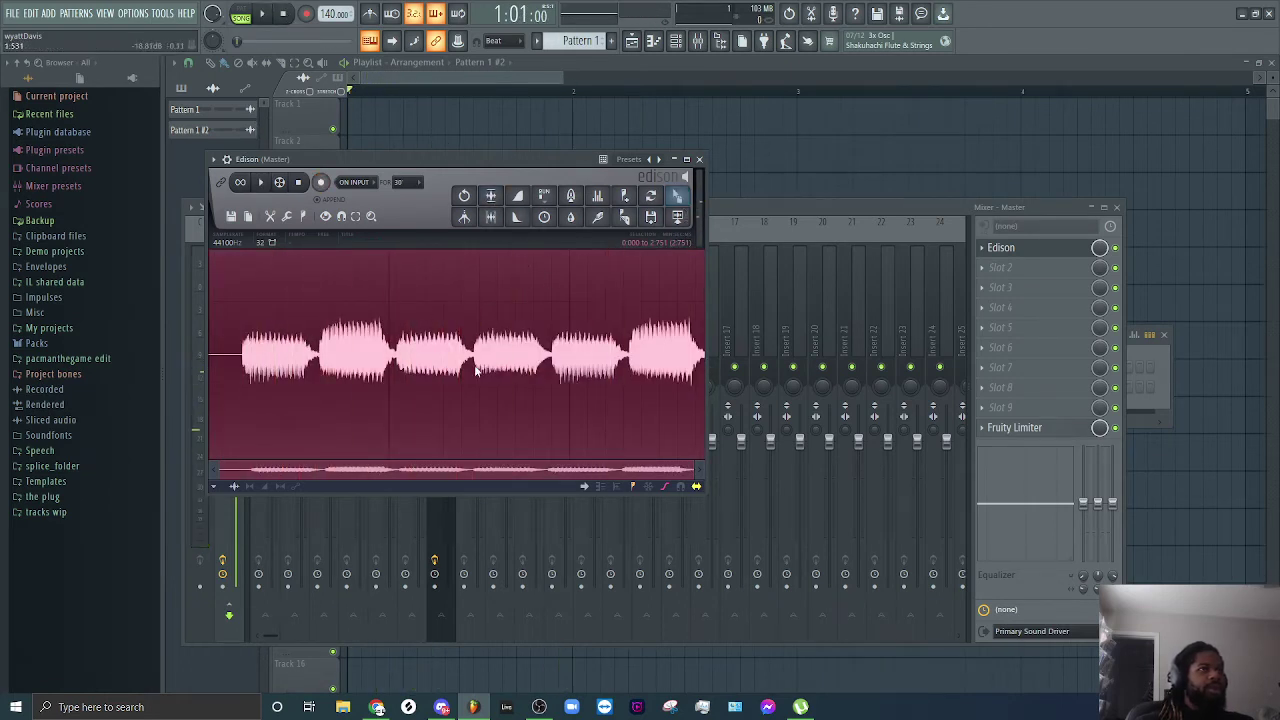
# Step: Place the Edison recording in the playlist as an audio clip on Track 3, directly above the Pattern 1 #2 clip
pyautogui.moveTo(678, 196); pyautogui.dragTo(480, 84)
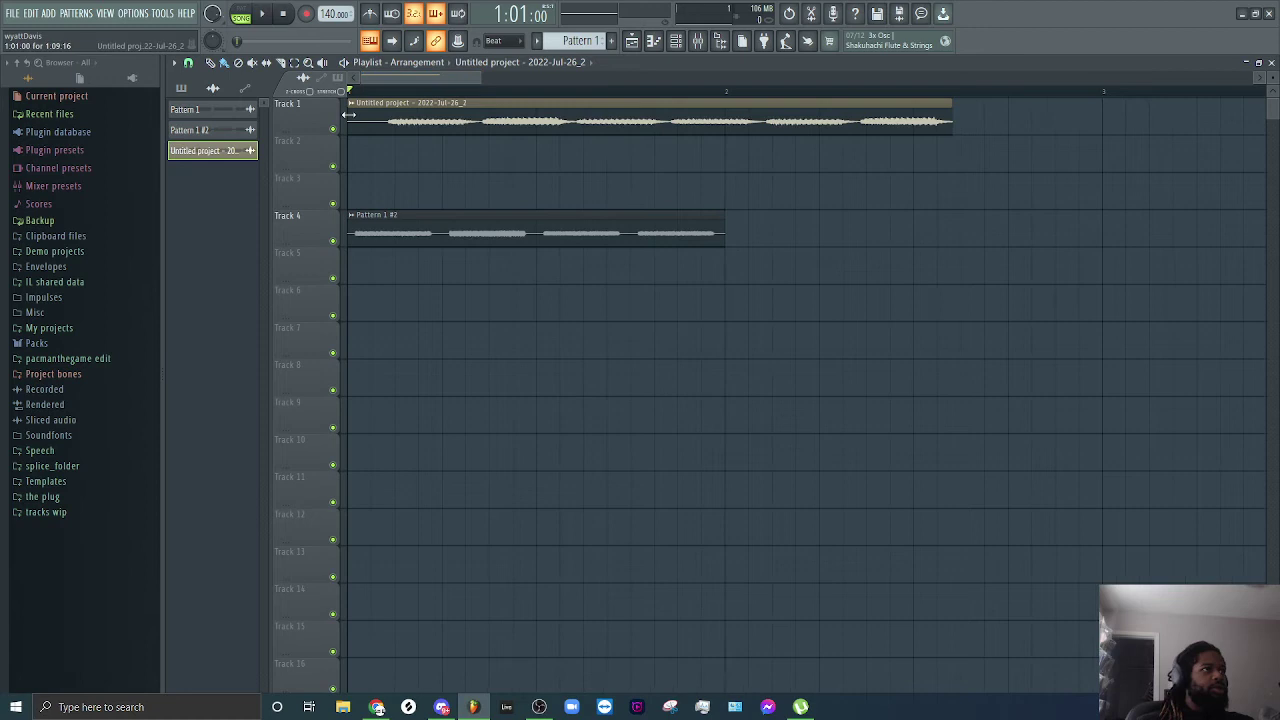
pyautogui.moveTo(349, 120); pyautogui.dragTo(330, 217)
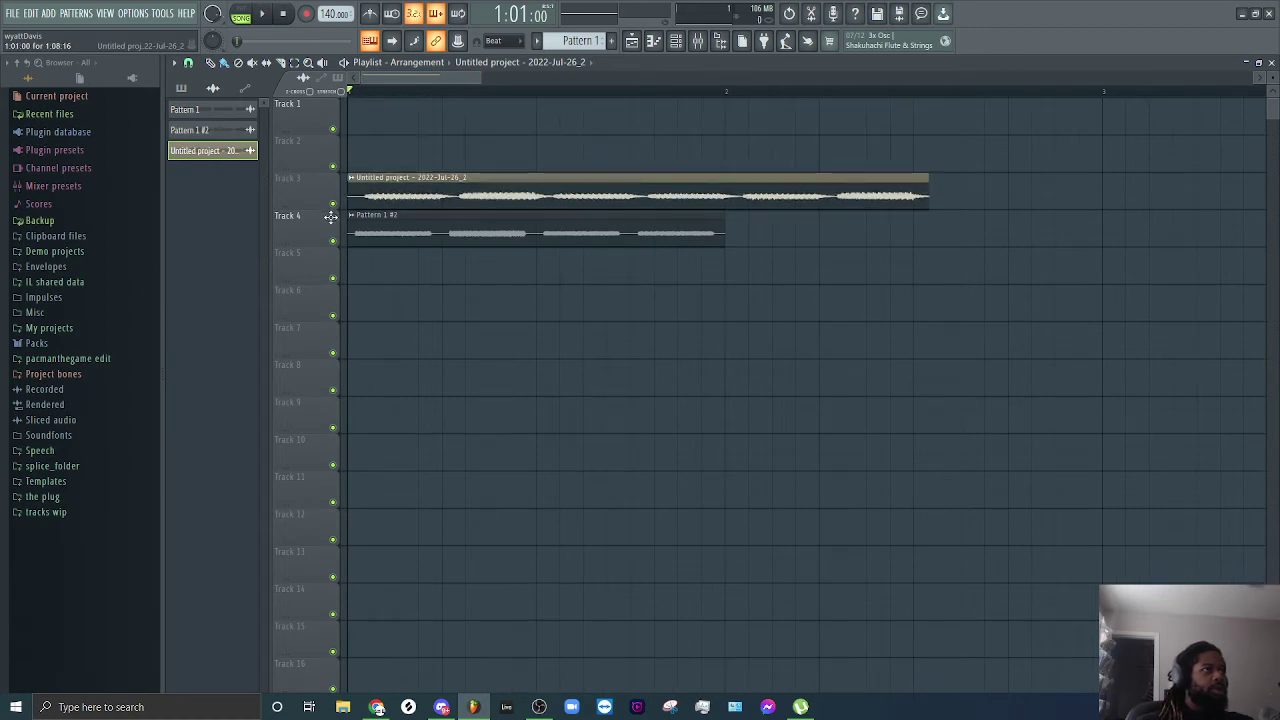
# Step: Set playlist snapping to none and trim the recorded clip's start so its waveform lines up with the Pattern 1 #2 clip
pyautogui.moveTo(478, 76); pyautogui.dragTo(400, 77)
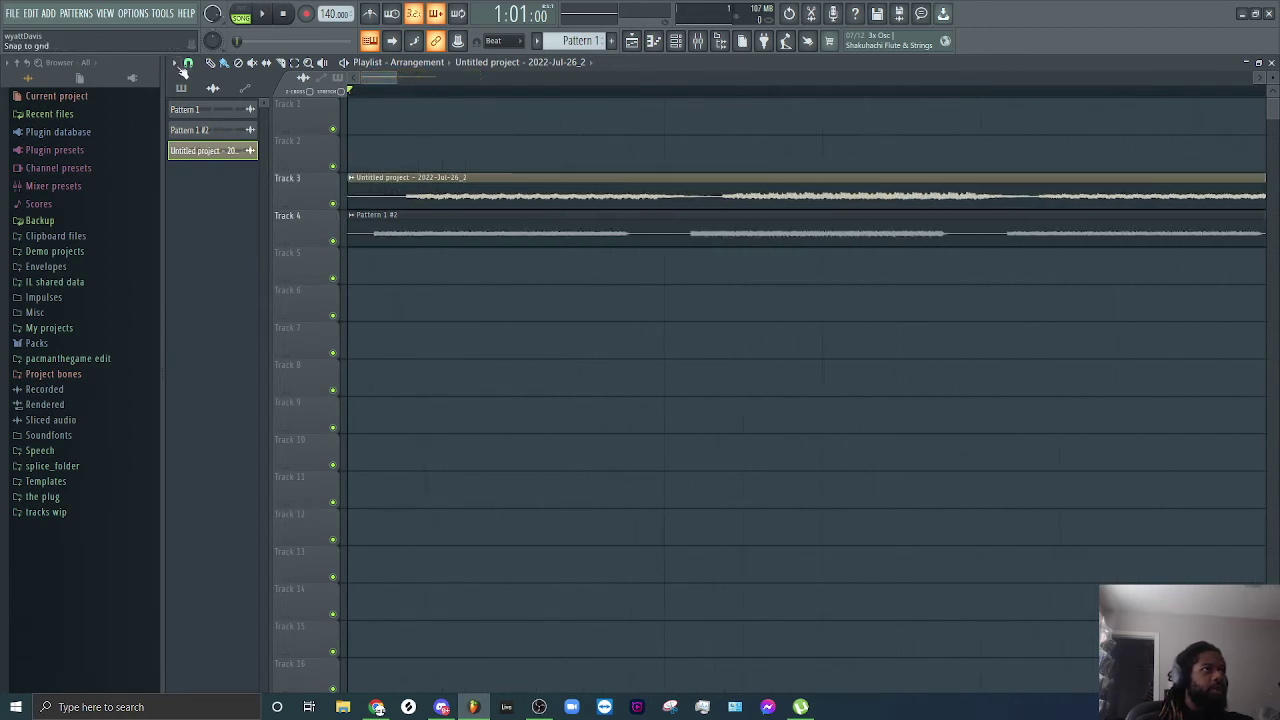
pyautogui.click(187, 62)
pyautogui.click(204, 126)
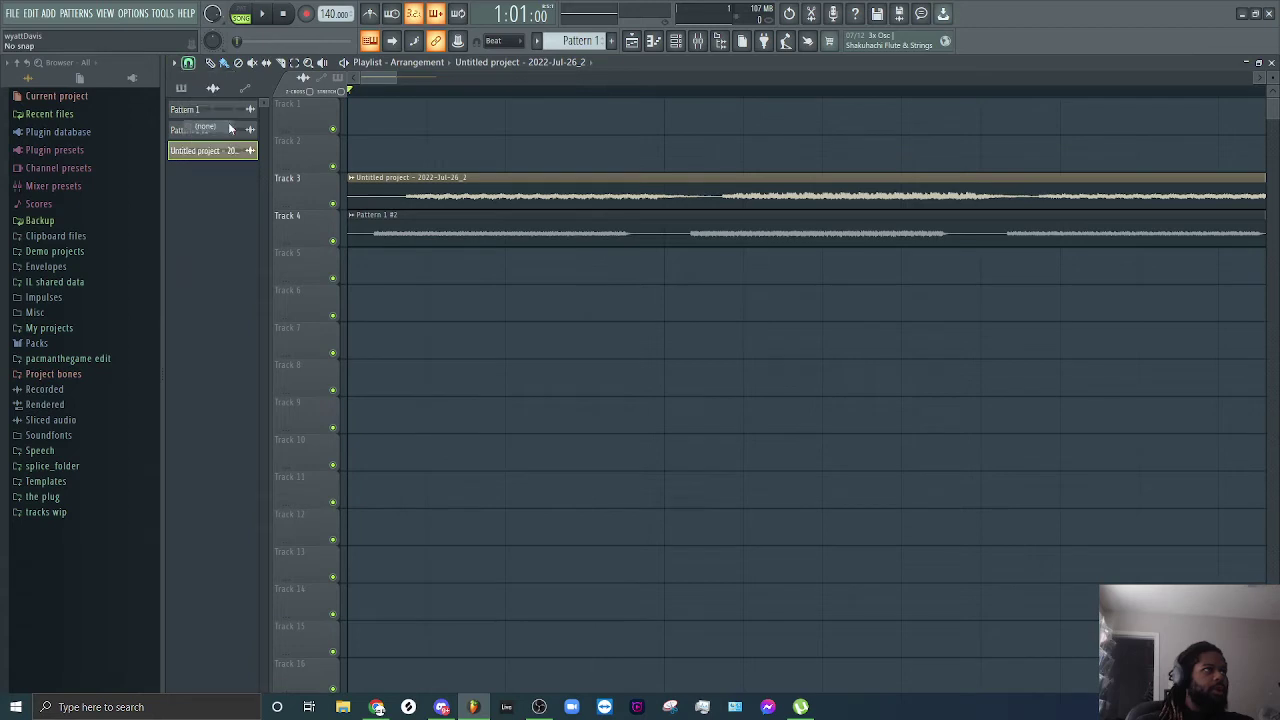
pyautogui.moveTo(350, 195)
pyautogui.mouseDown()
pyautogui.moveTo(390, 194)
pyautogui.moveTo(349, 197)
pyautogui.mouseUp()
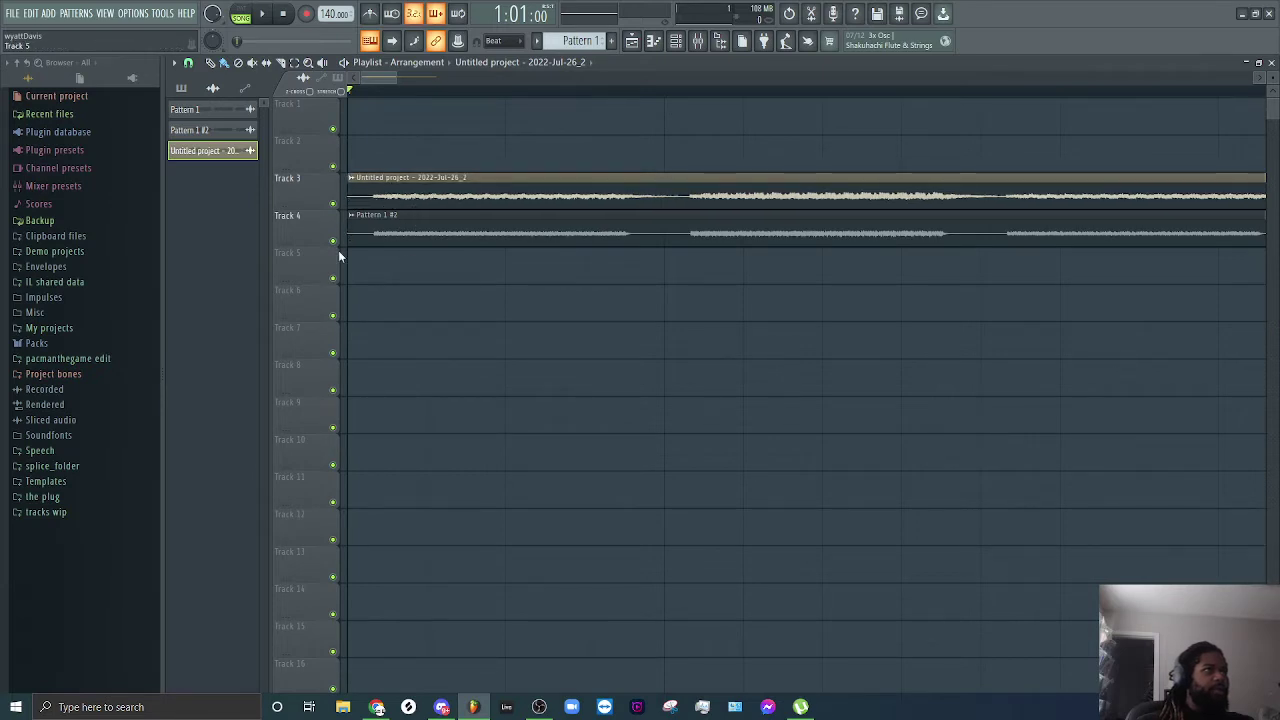
# Step: Cut the recorded clip at bar 2 with Cell snapping, and delete the leftover piece and the Pattern 1 #2 clip
pyautogui.moveTo(396, 80); pyautogui.dragTo(649, 76)
pyautogui.moveTo(579, 191); pyautogui.dragTo(514, 192)
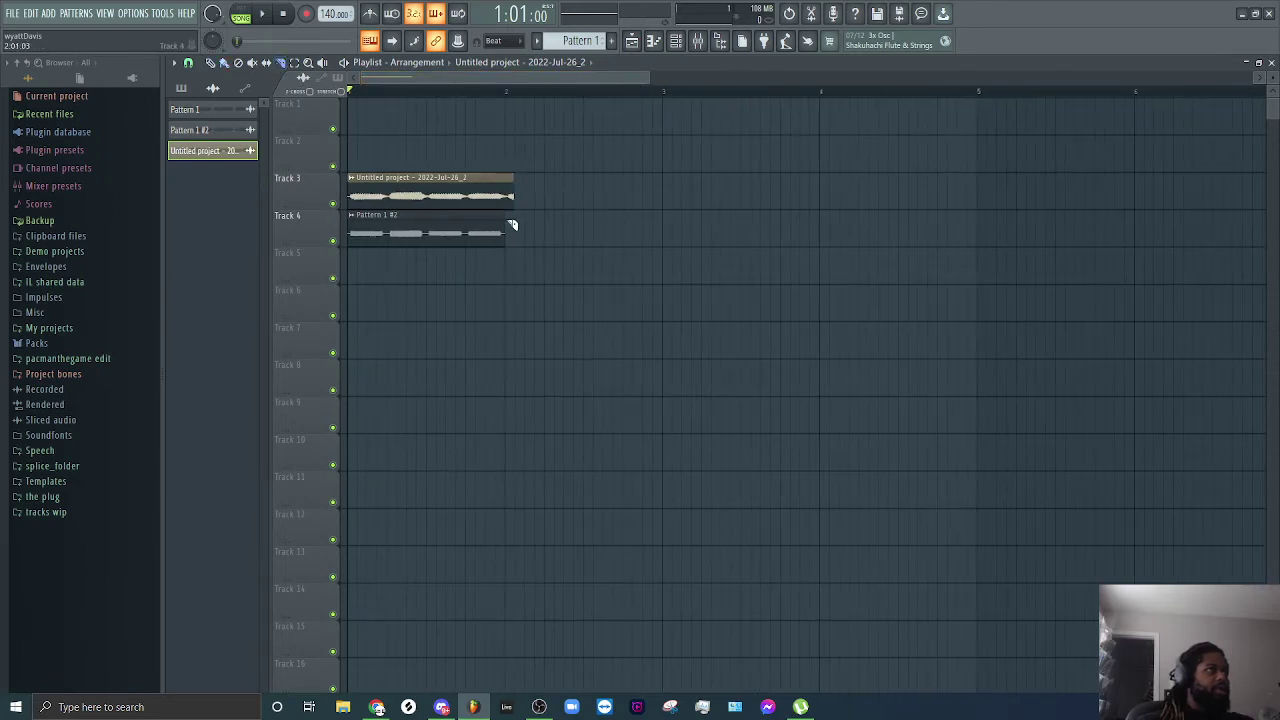
pyautogui.click(188, 63)
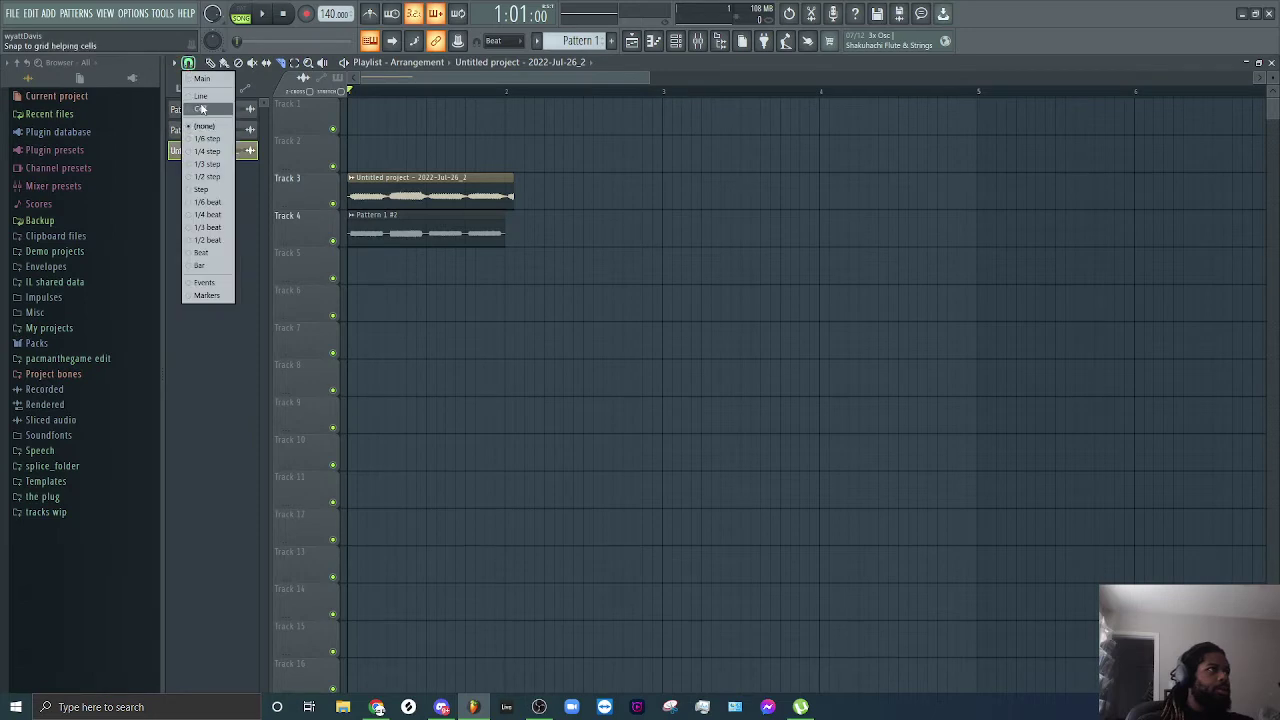
pyautogui.click(201, 109)
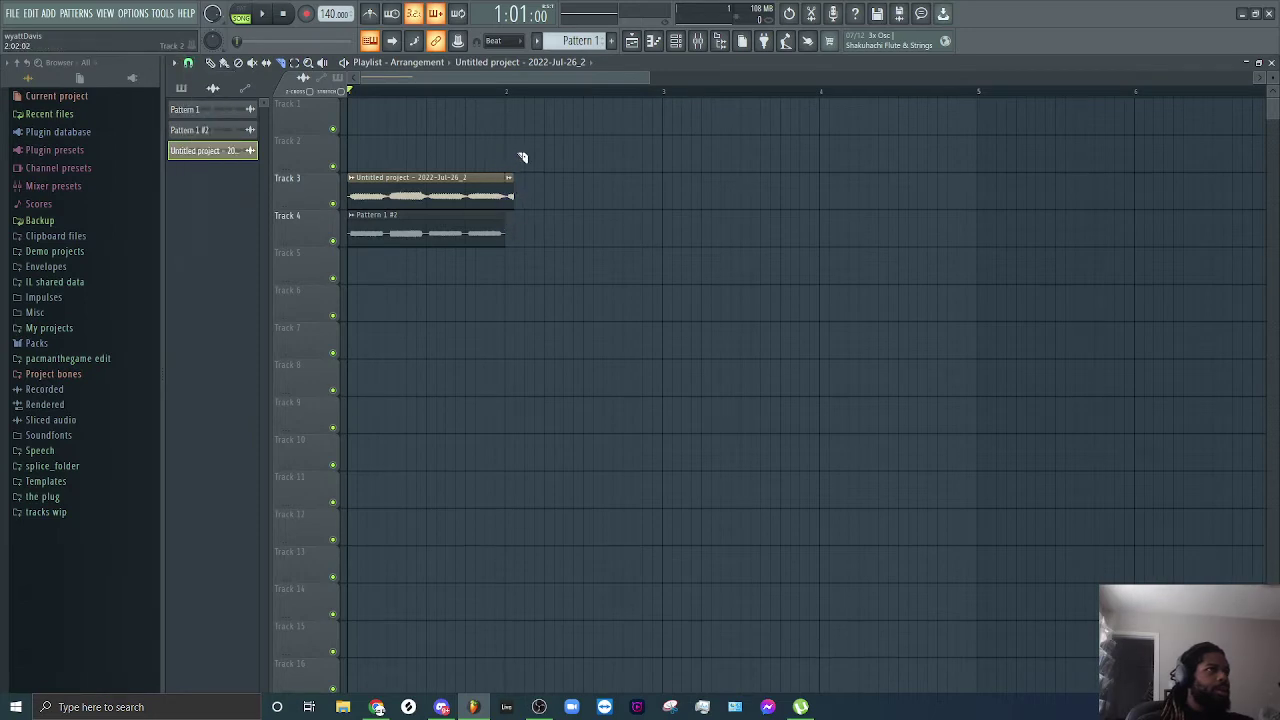
pyautogui.click(210, 63)
pyautogui.rightClick(510, 202)
pyautogui.rightClick(502, 240)
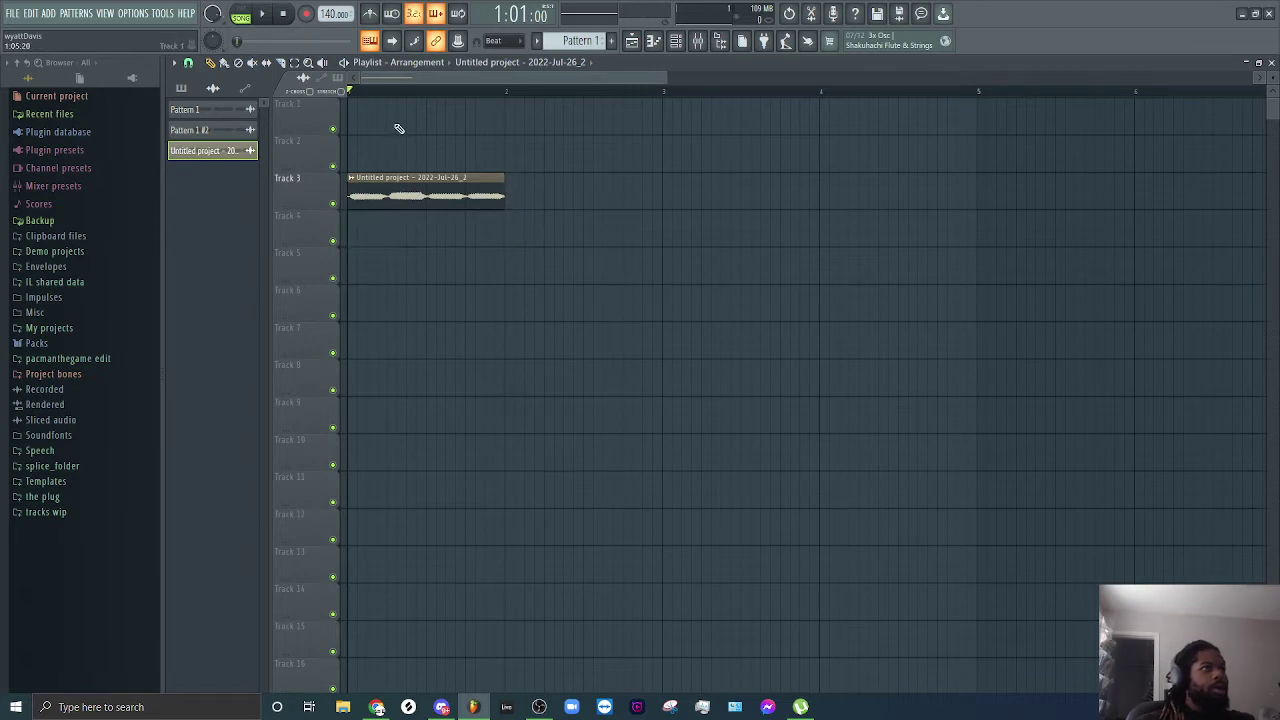
# Step: Play back the trimmed clip on Track 3 and check its waveform in the audio clip's channel settings
pyautogui.press('space')
pyautogui.press('F6')
pyautogui.press('space')
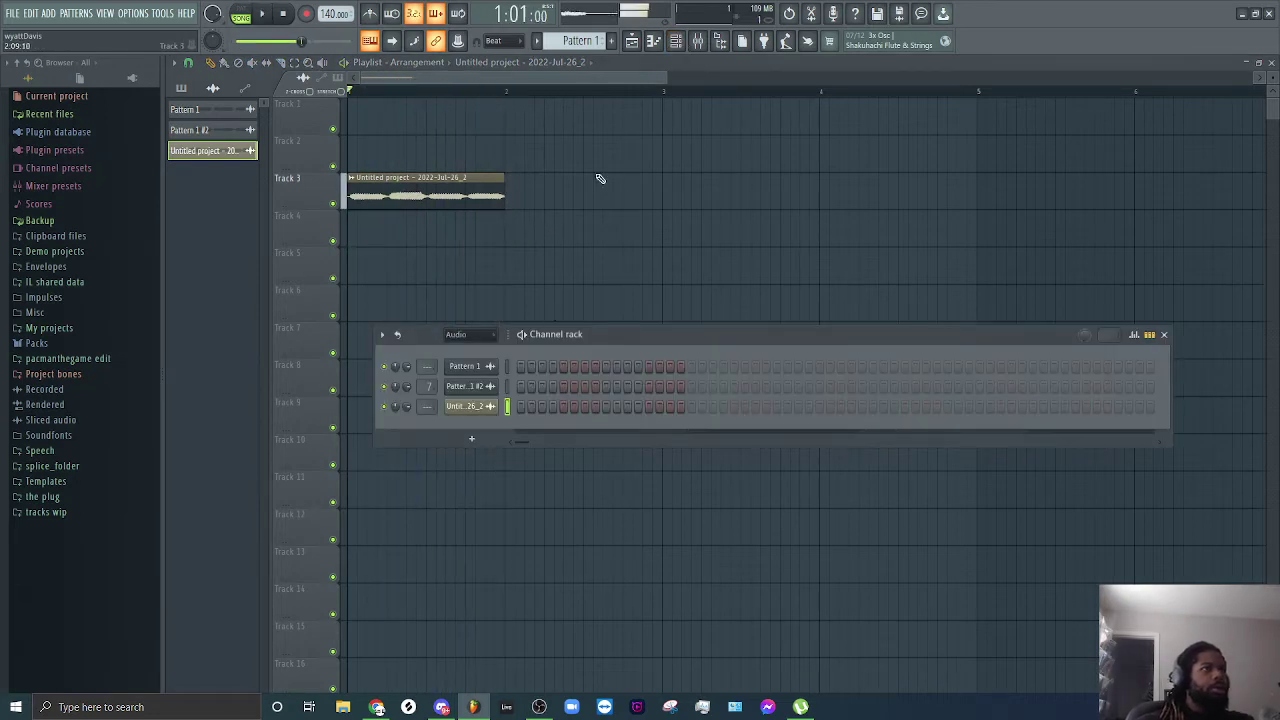
pyautogui.doubleClick(418, 192)
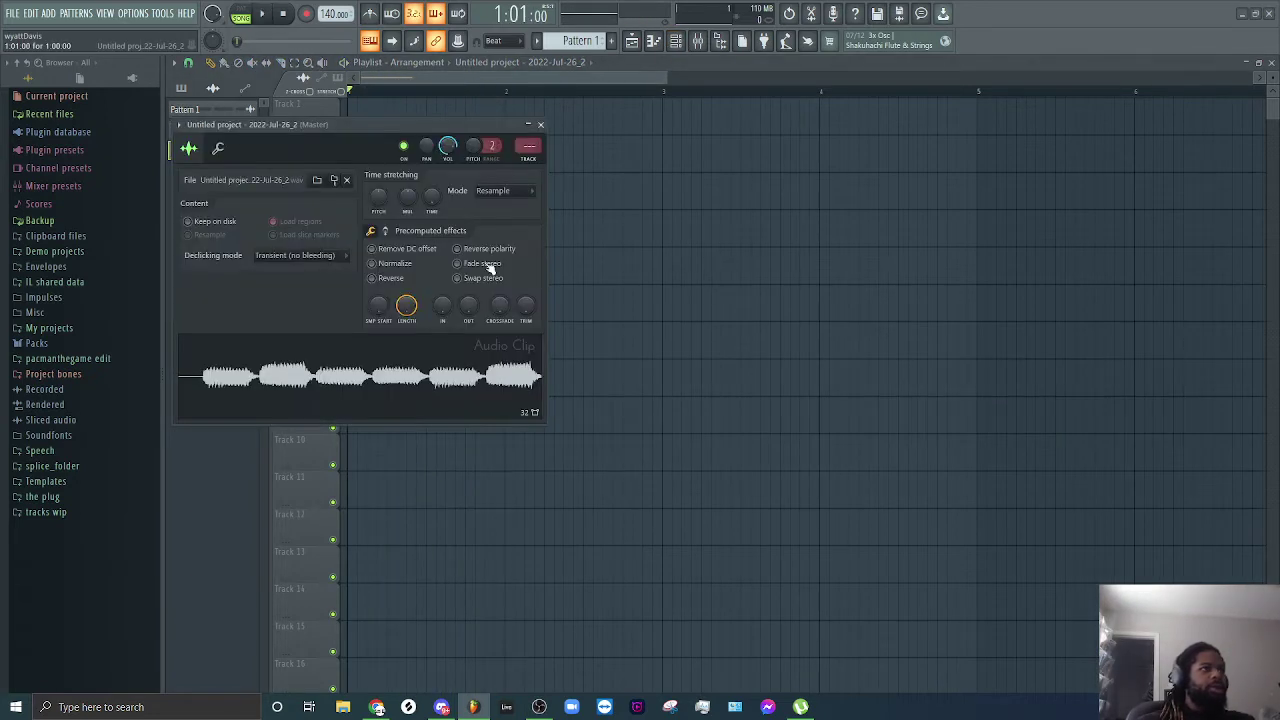
pyautogui.click(418, 380)
pyautogui.press('space')
pyautogui.click(540, 124)
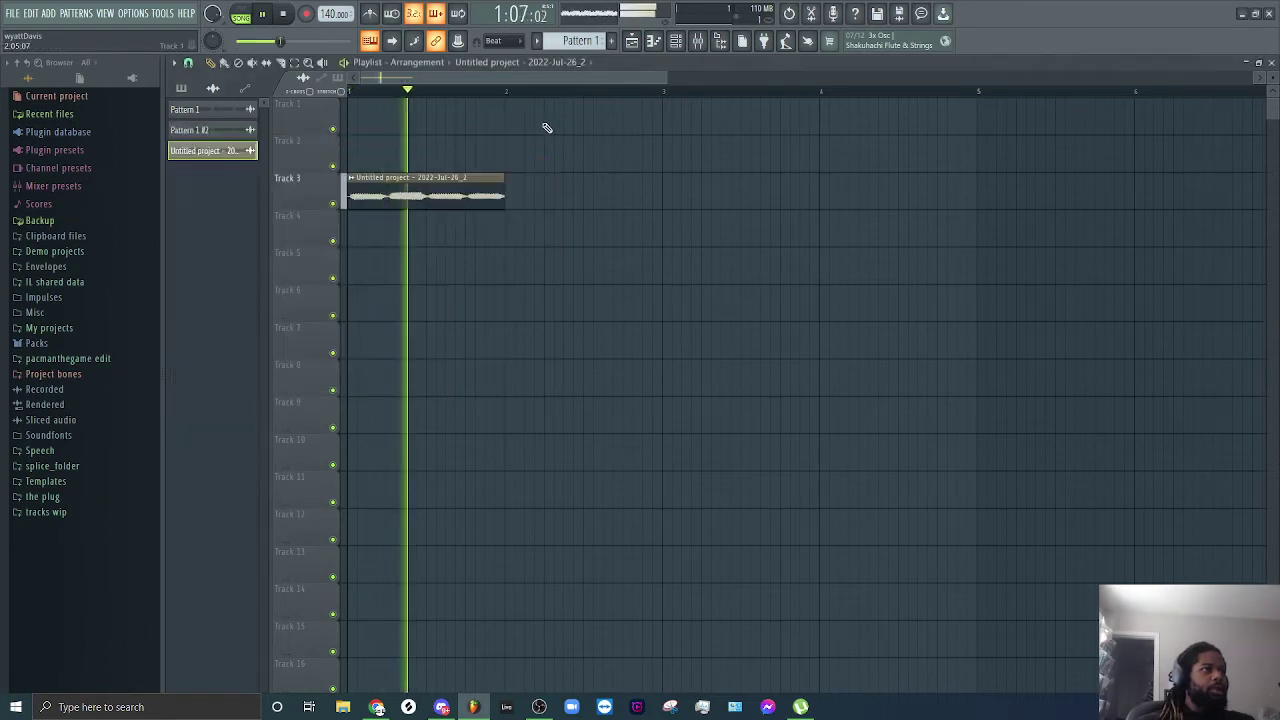
pyautogui.press('space')
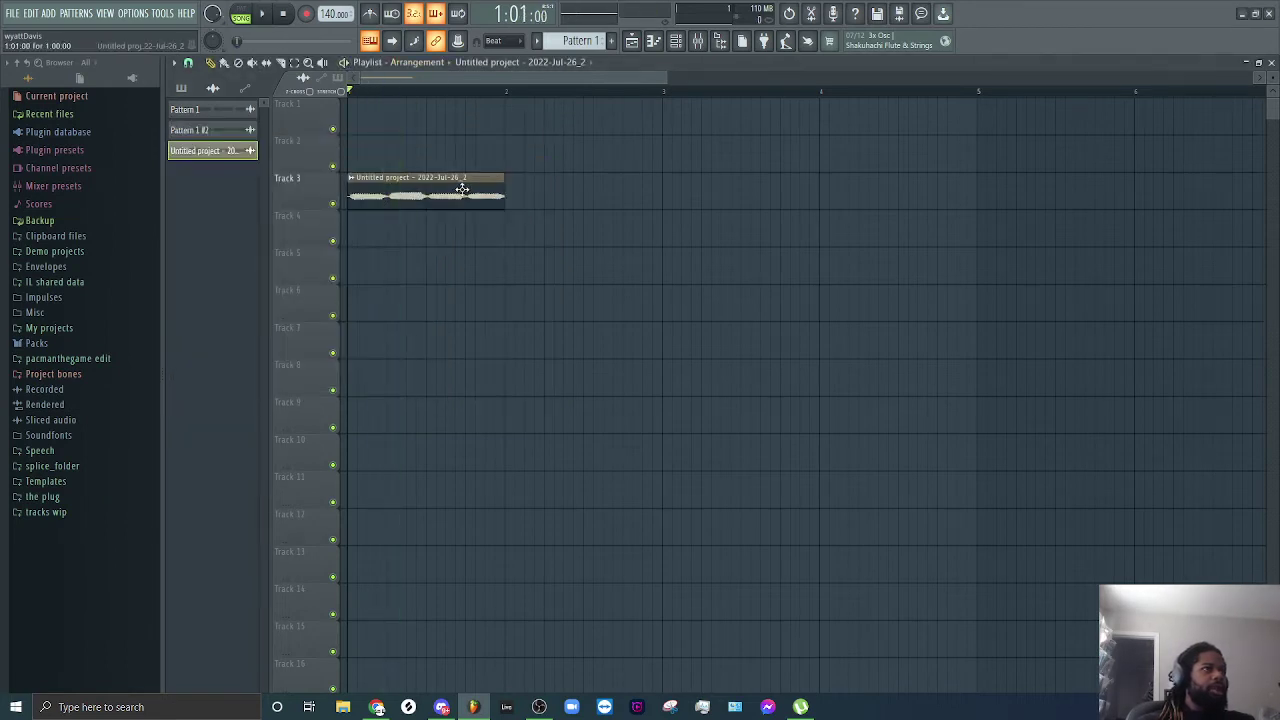
# Step: Route the recorded clip's channel to mixer track Insert 8 and play the clip through it
pyautogui.click(676, 40)
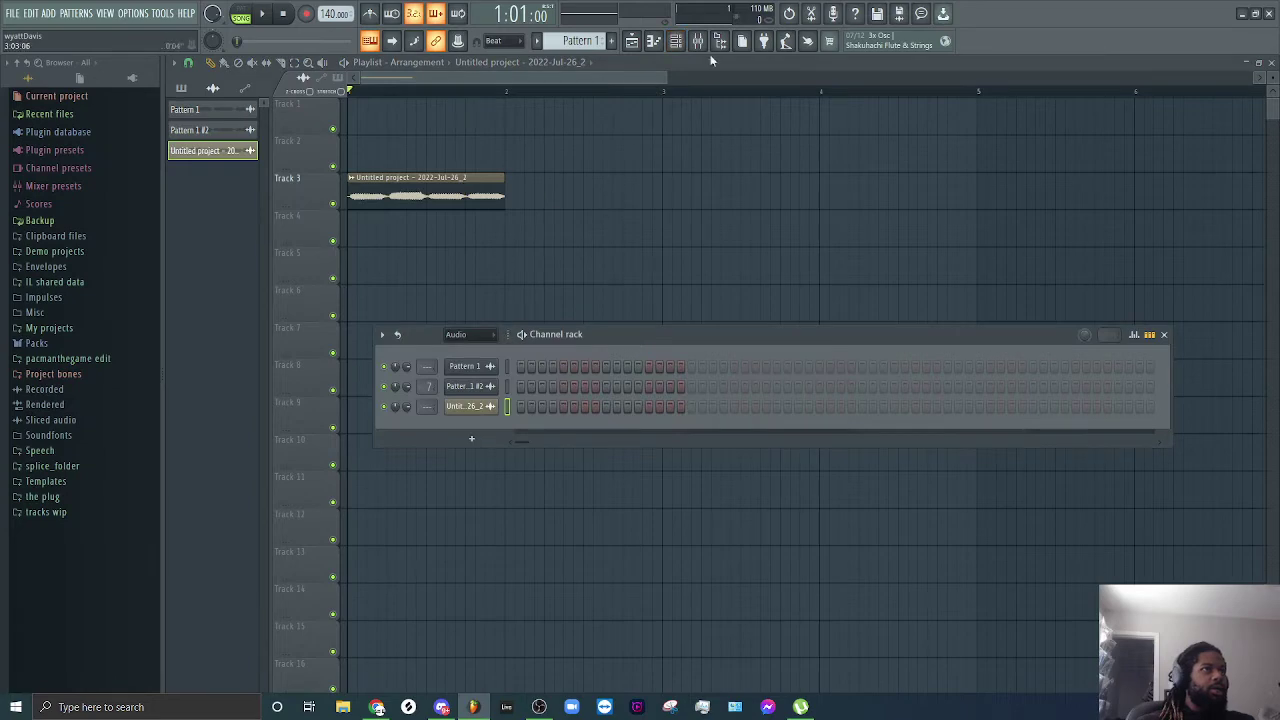
pyautogui.click(698, 40)
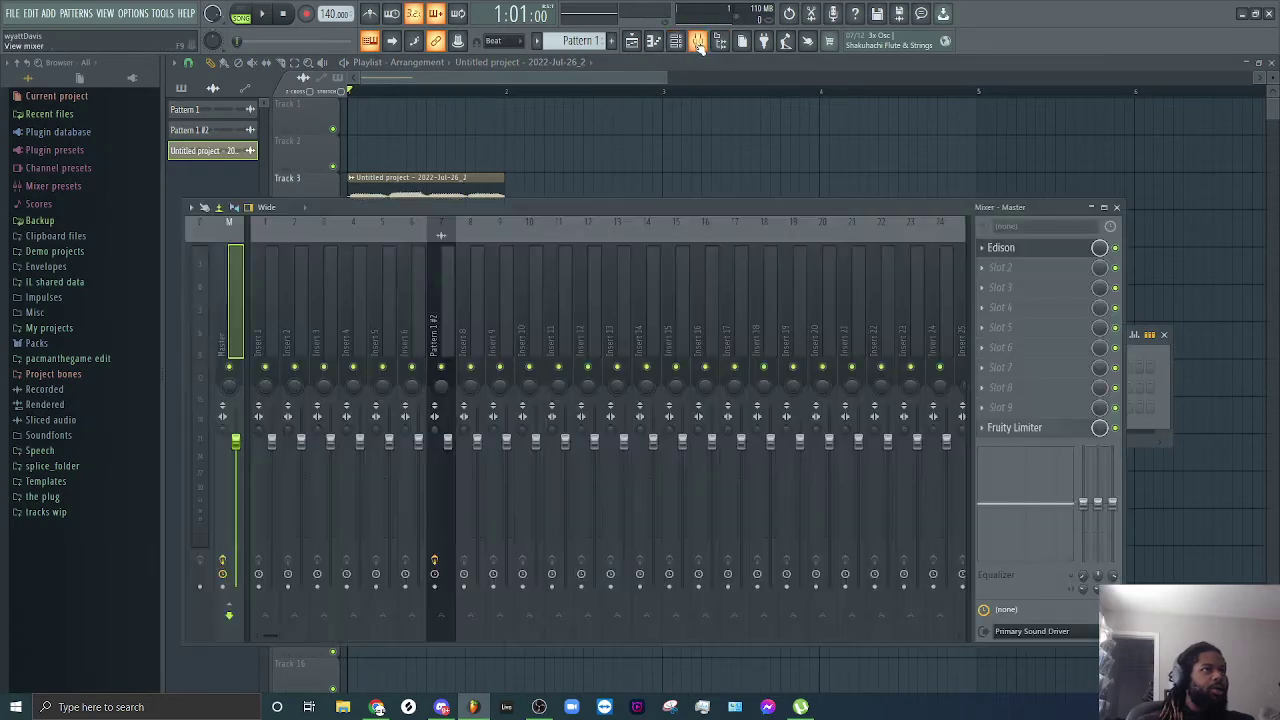
pyautogui.click(480, 343)
pyautogui.rightClick(488, 338)
pyautogui.moveTo(590, 368)
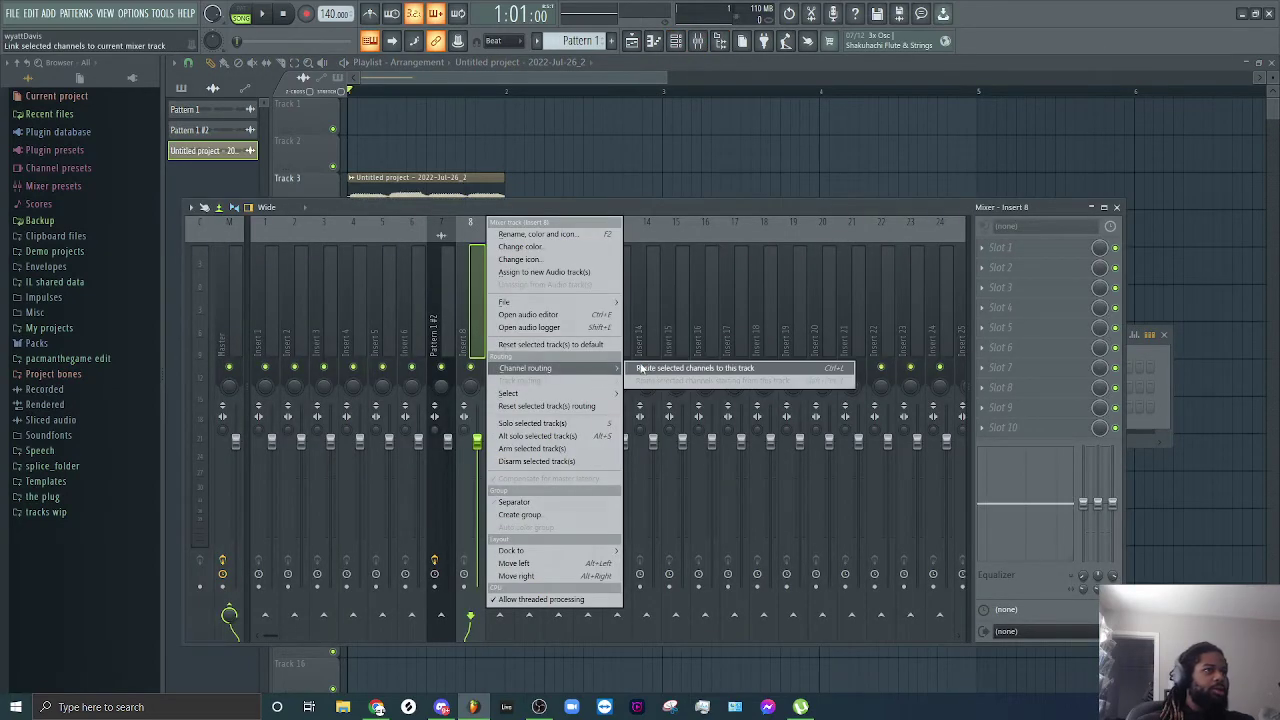
pyautogui.click(646, 370)
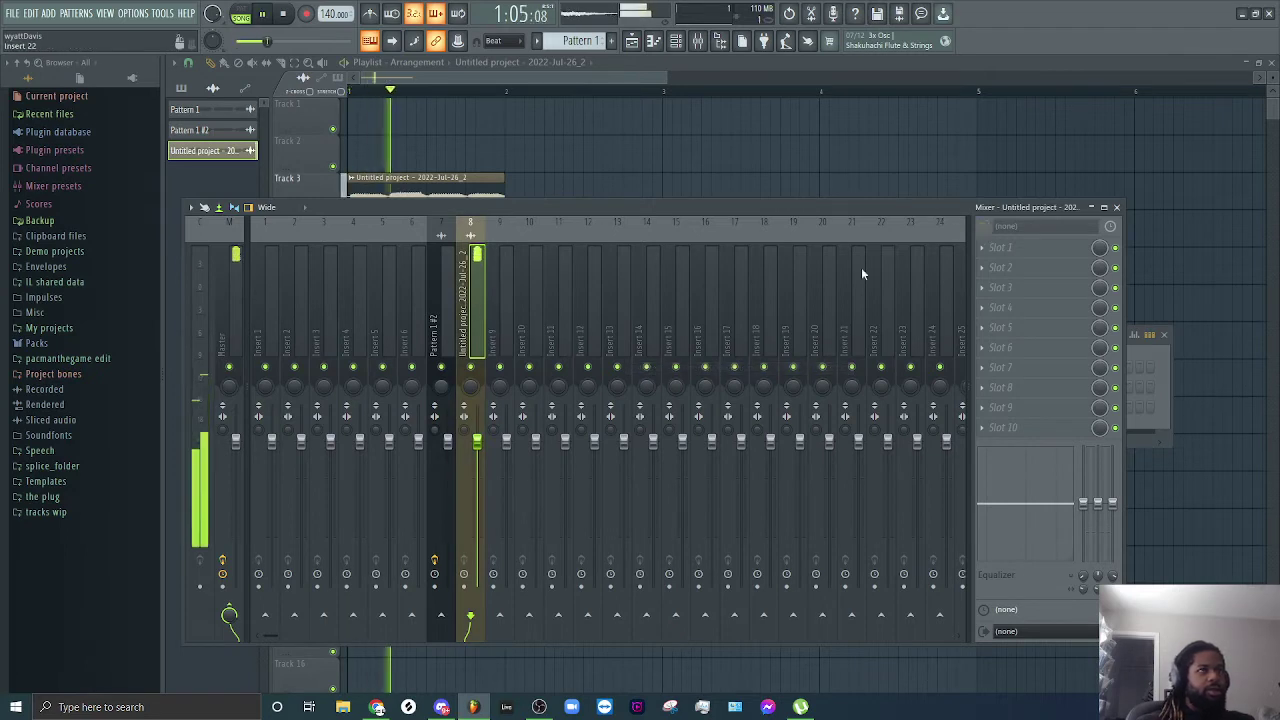
pyautogui.press('space')
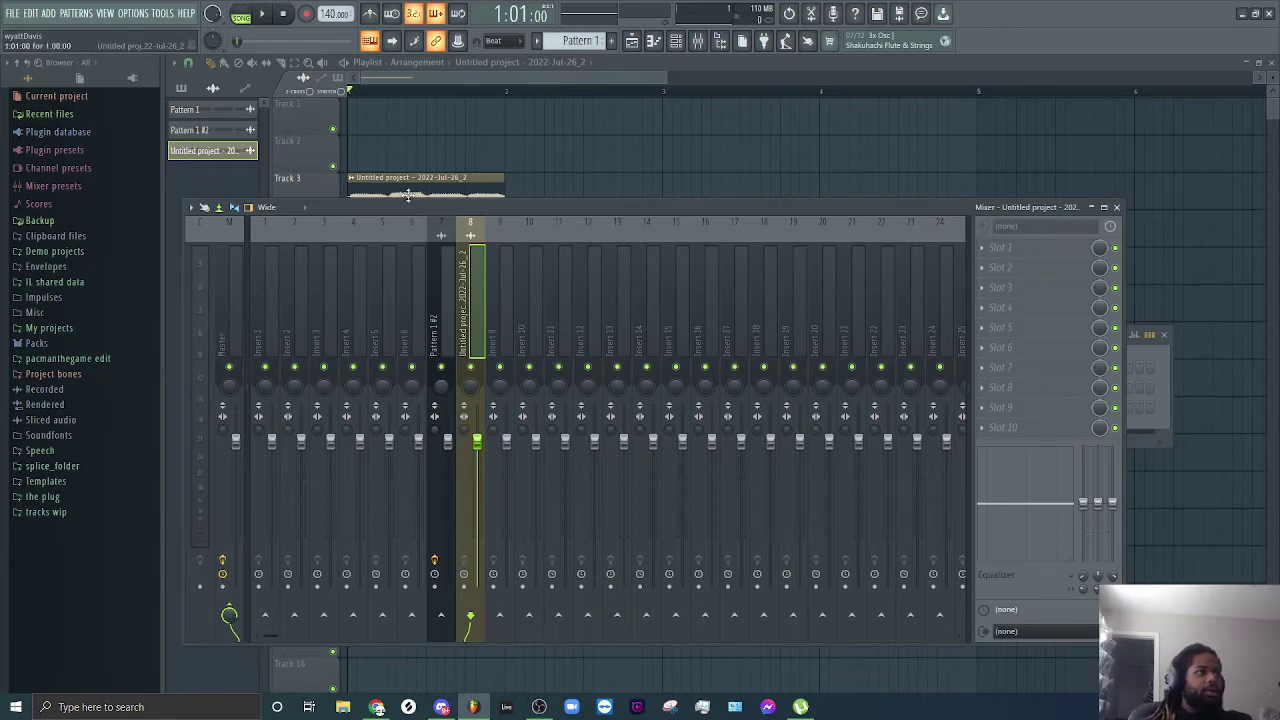
# Step: Load LFOTool in effect slot 1 of the recorded clip's mixer track after auditioning the dry clip
pyautogui.click(1052, 262)
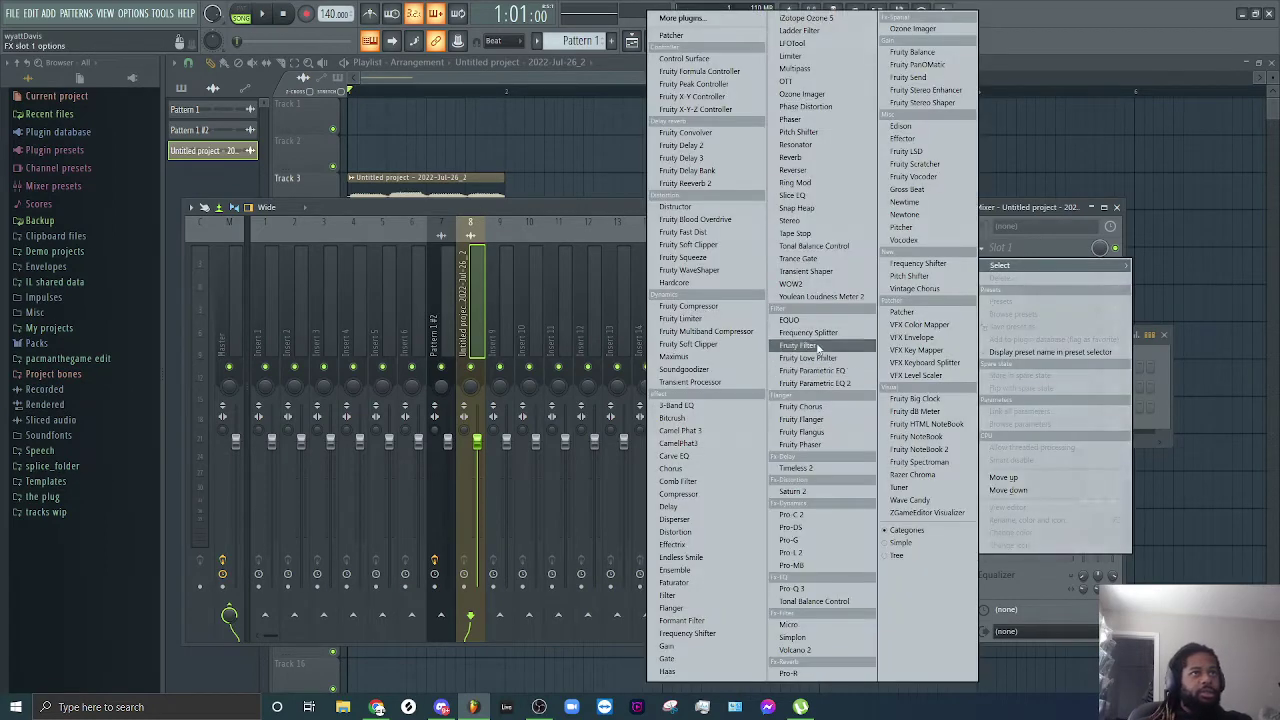
pyautogui.click(611, 250)
pyautogui.press('space')
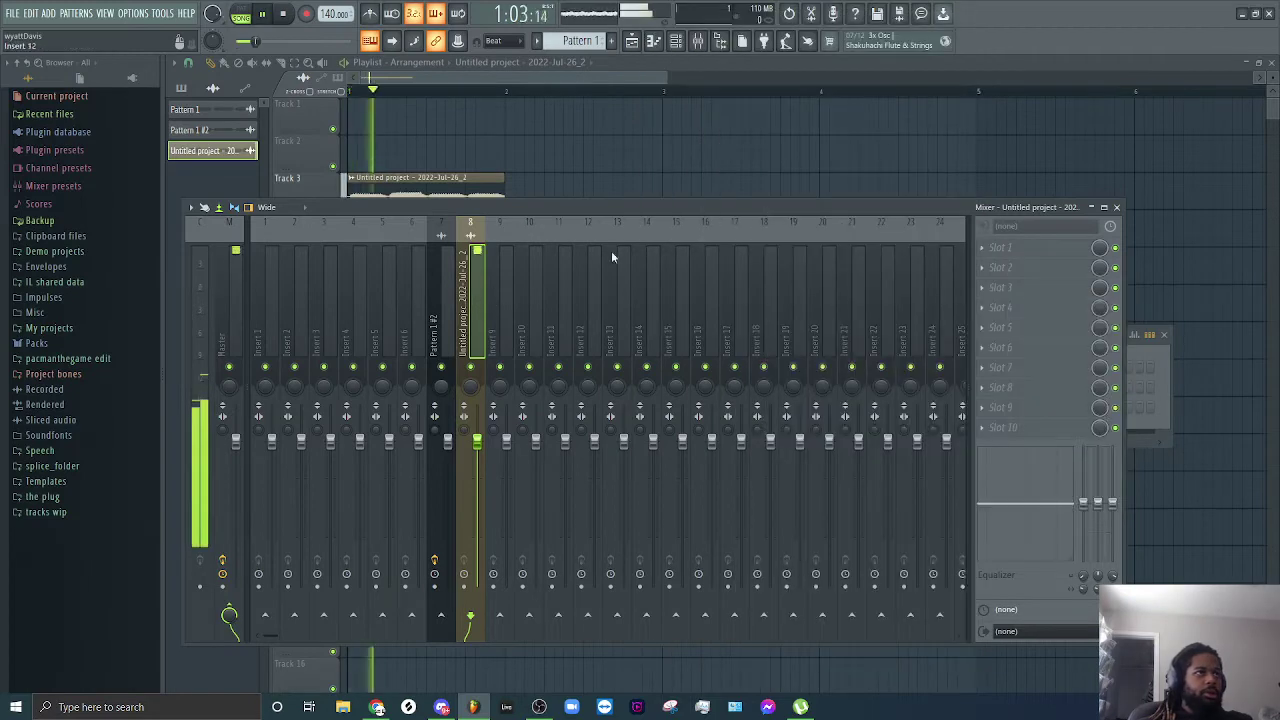
pyautogui.press('space')
pyautogui.click(1010, 262)
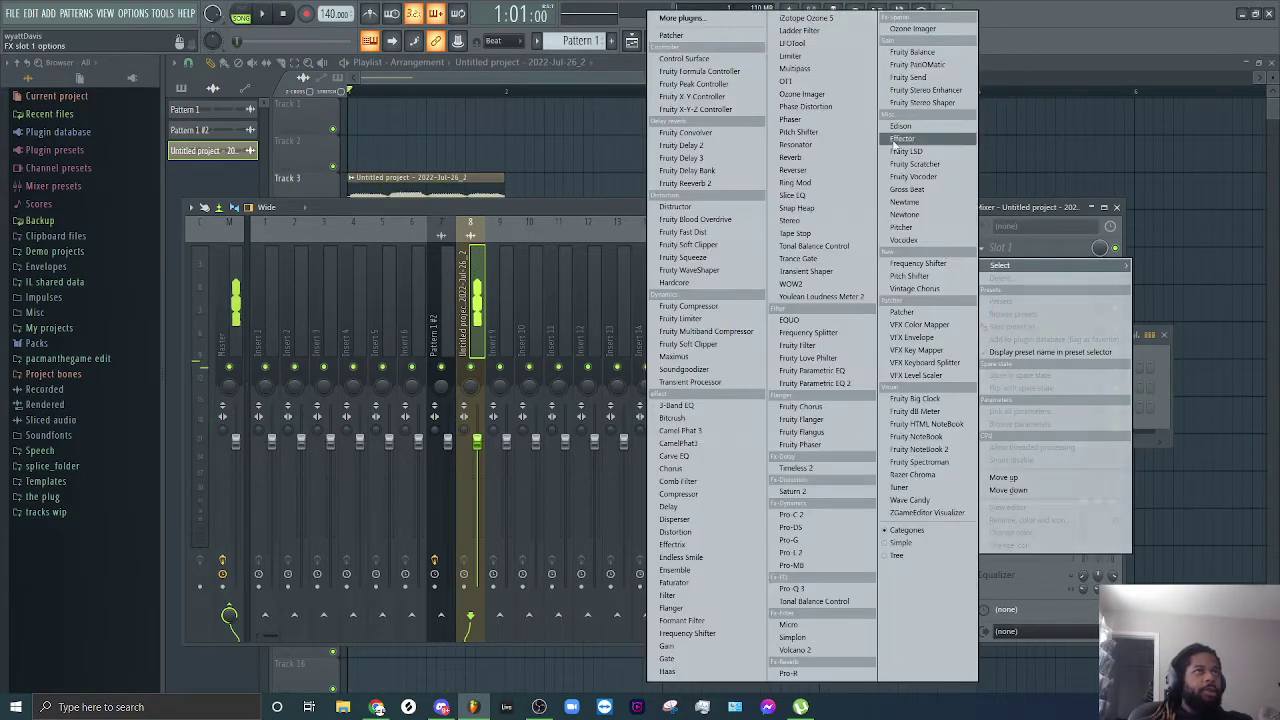
pyautogui.click(853, 44)
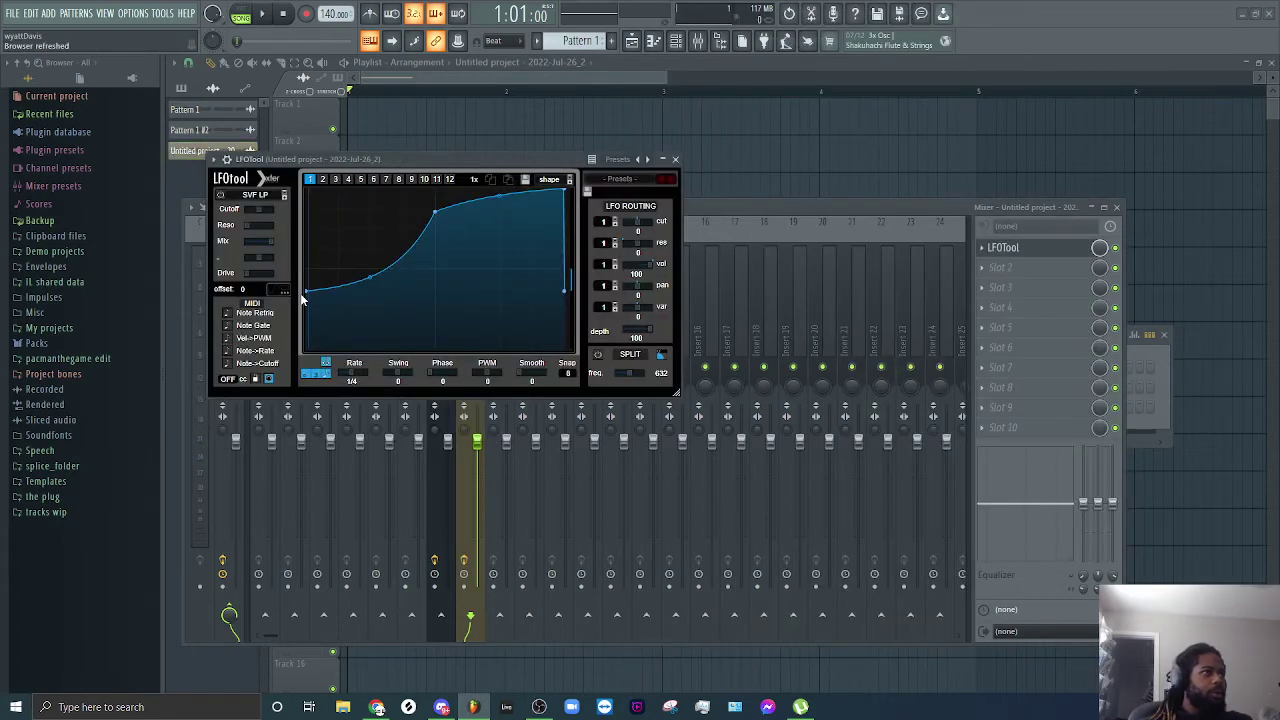
# Step: Reshape LFOTool's curve to rise from zero to a 100 percent peak about a quarter in and fall to zero at the end
pyautogui.moveTo(307, 335); pyautogui.dragTo(307, 348)
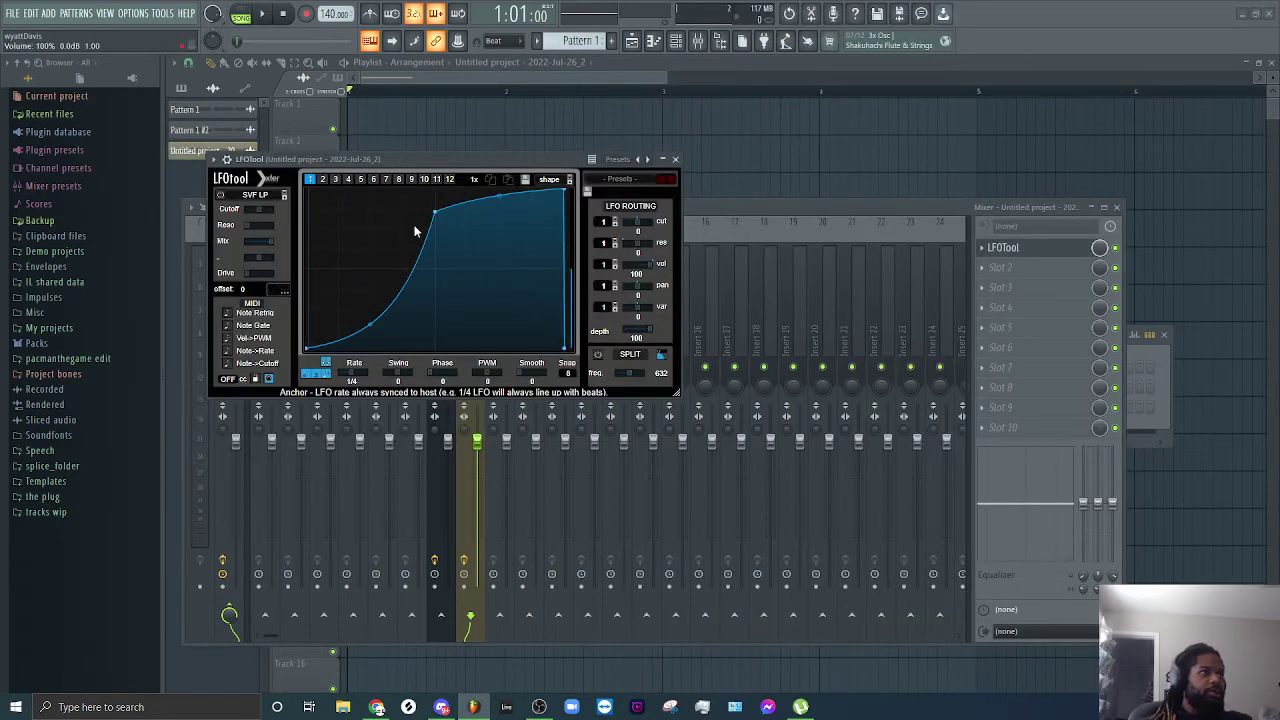
pyautogui.moveTo(434, 214); pyautogui.dragTo(387, 184)
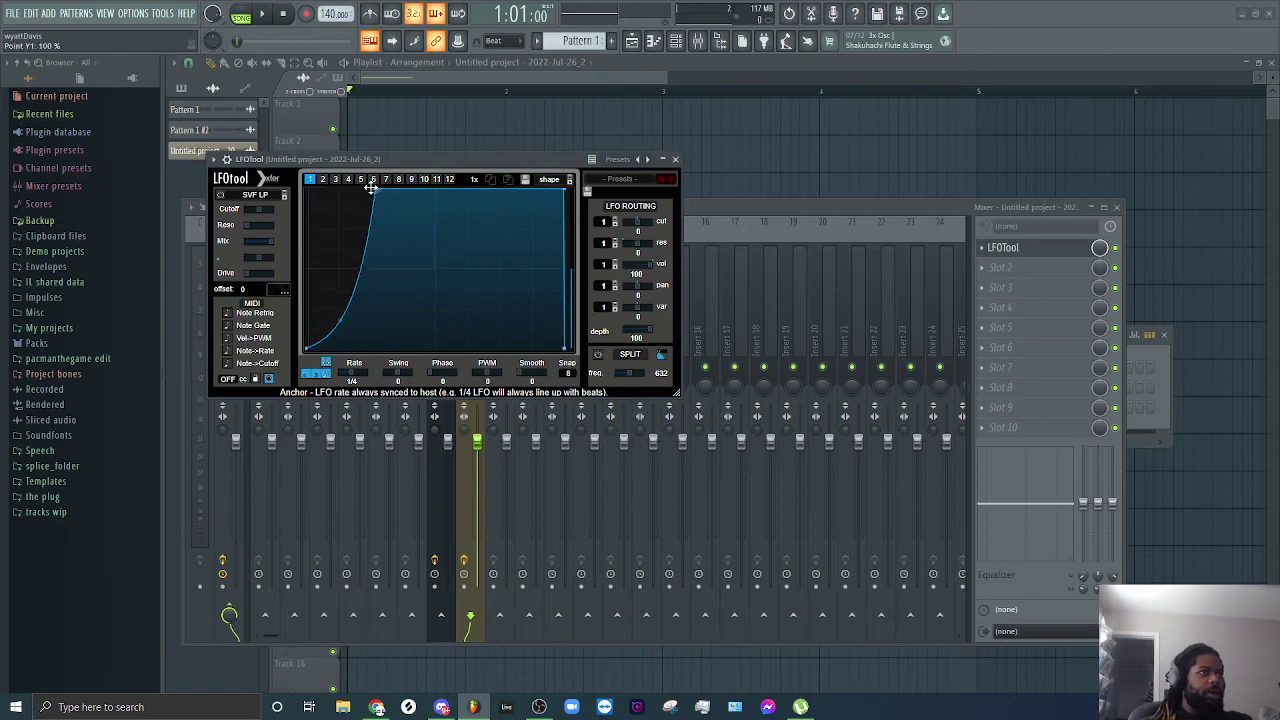
pyautogui.moveTo(565, 191); pyautogui.dragTo(566, 346)
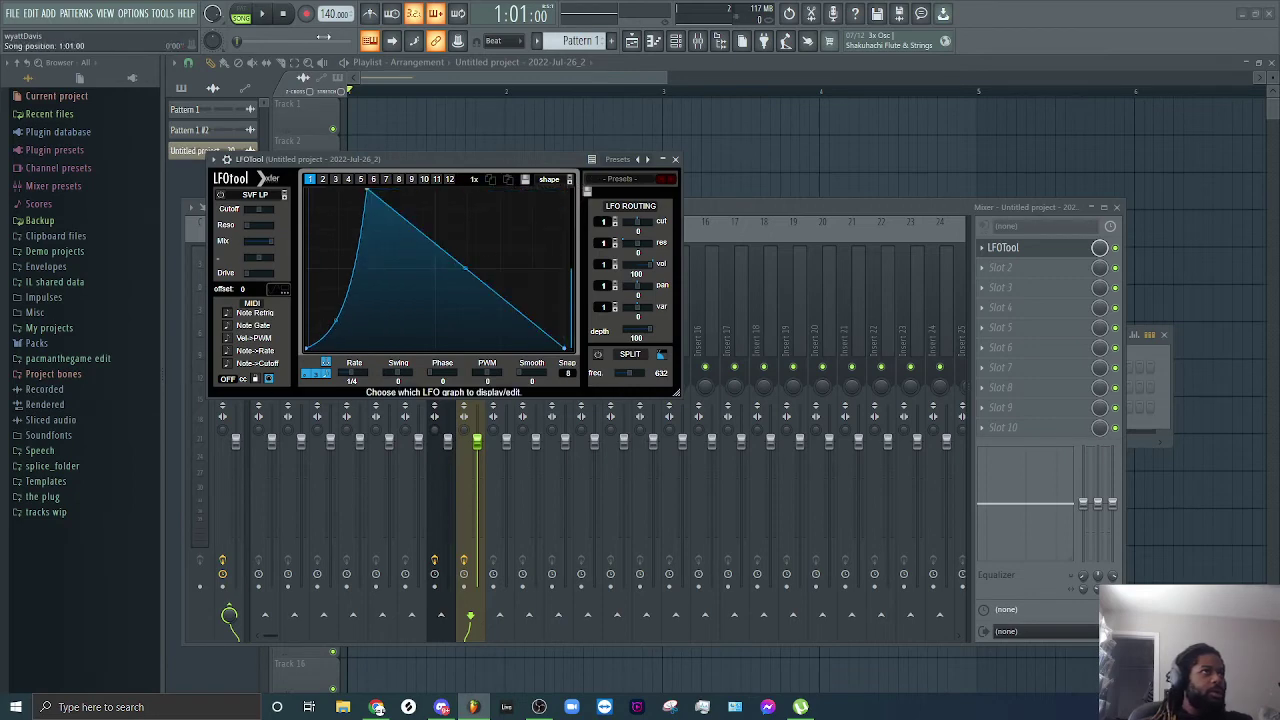
# Step: Compare playback with LFOTool bypassed and enabled, and bend its falling curve to 25 percent and its rising curve to 70 percent
pyautogui.click(1114, 248)
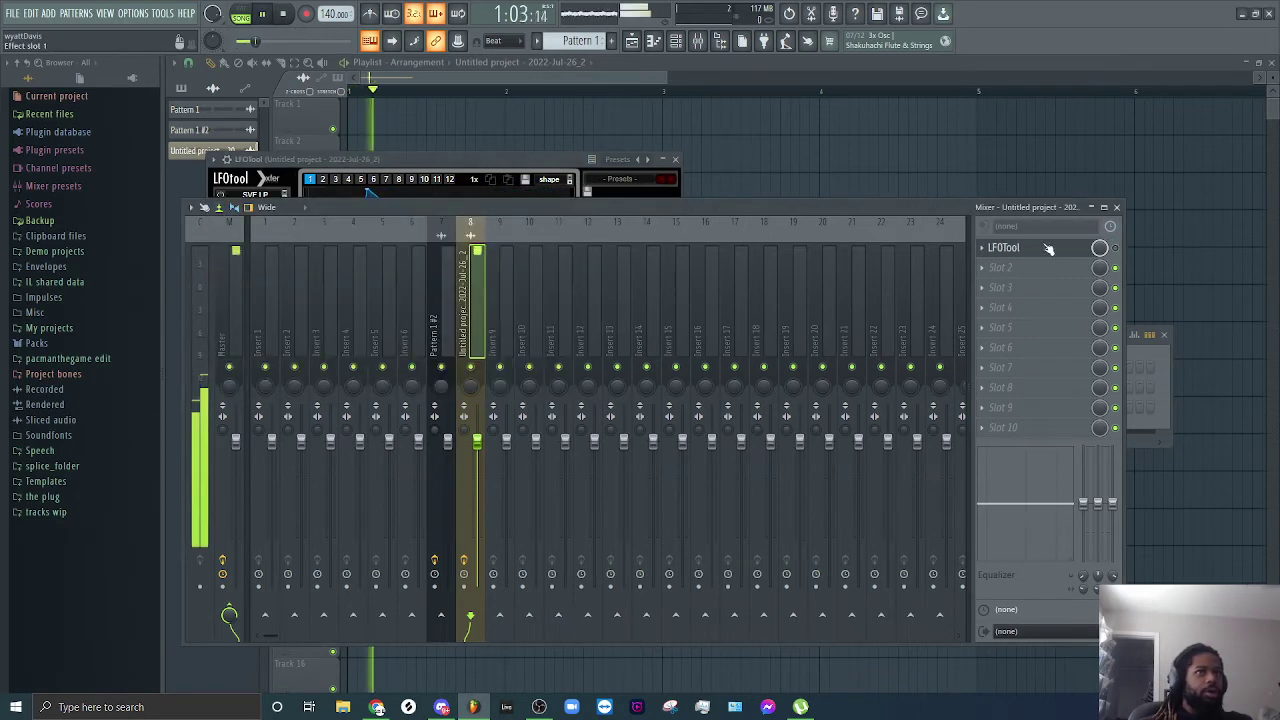
pyautogui.click(1040, 248)
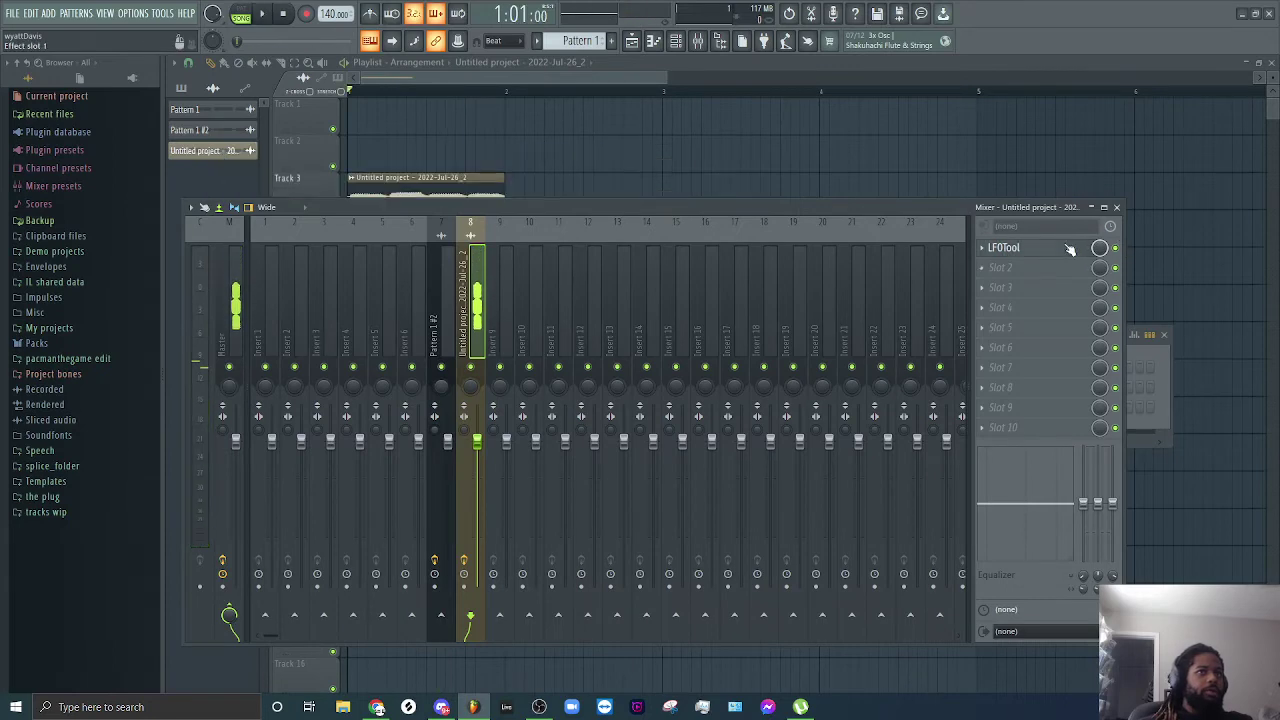
pyautogui.press('space')
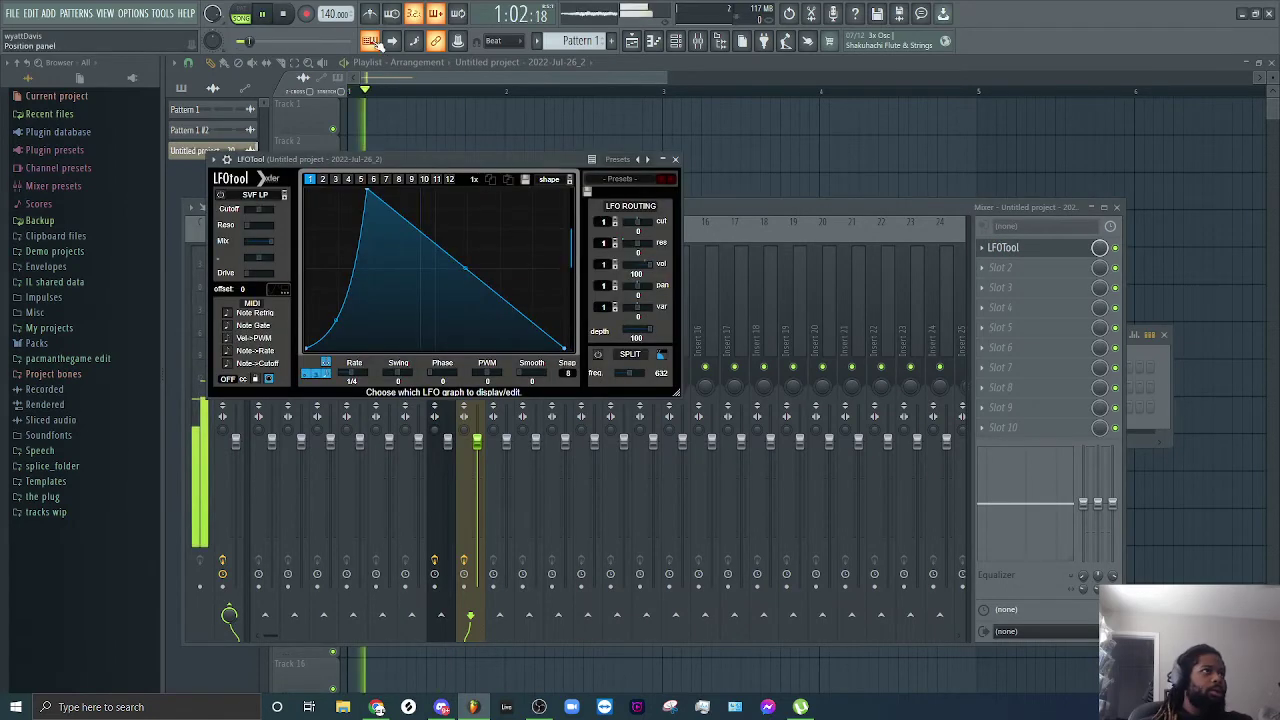
pyautogui.moveTo(465, 267); pyautogui.dragTo(480, 305)
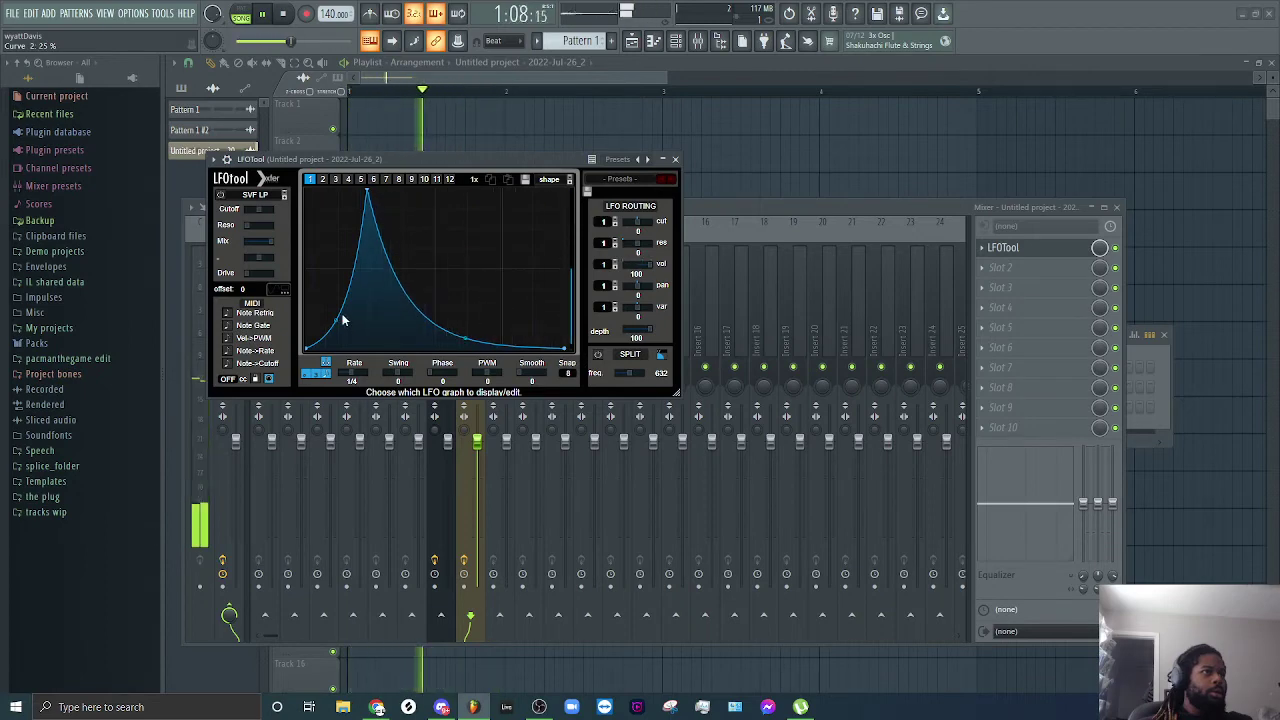
pyautogui.moveTo(342, 320); pyautogui.dragTo(342, 330)
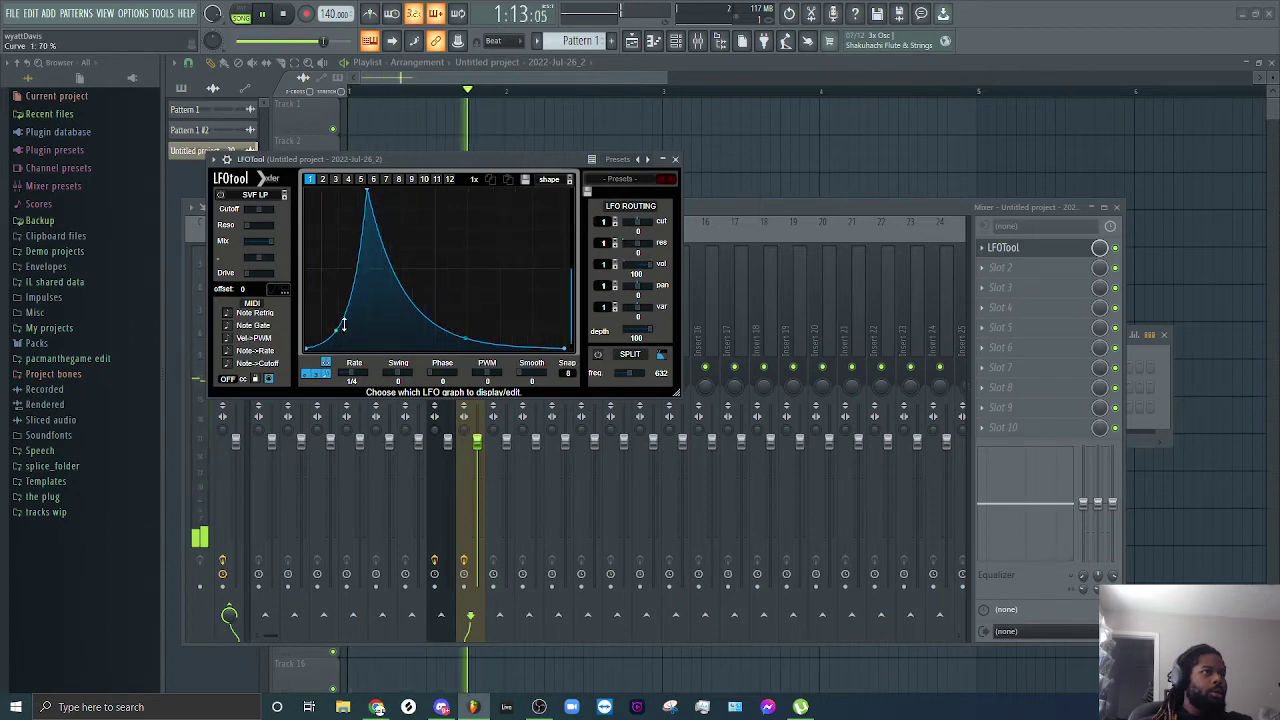
# Step: Load Fruity Delay 2 in effect slot 2 of the recorded clip's mixer track during playback
pyautogui.click(1013, 268)
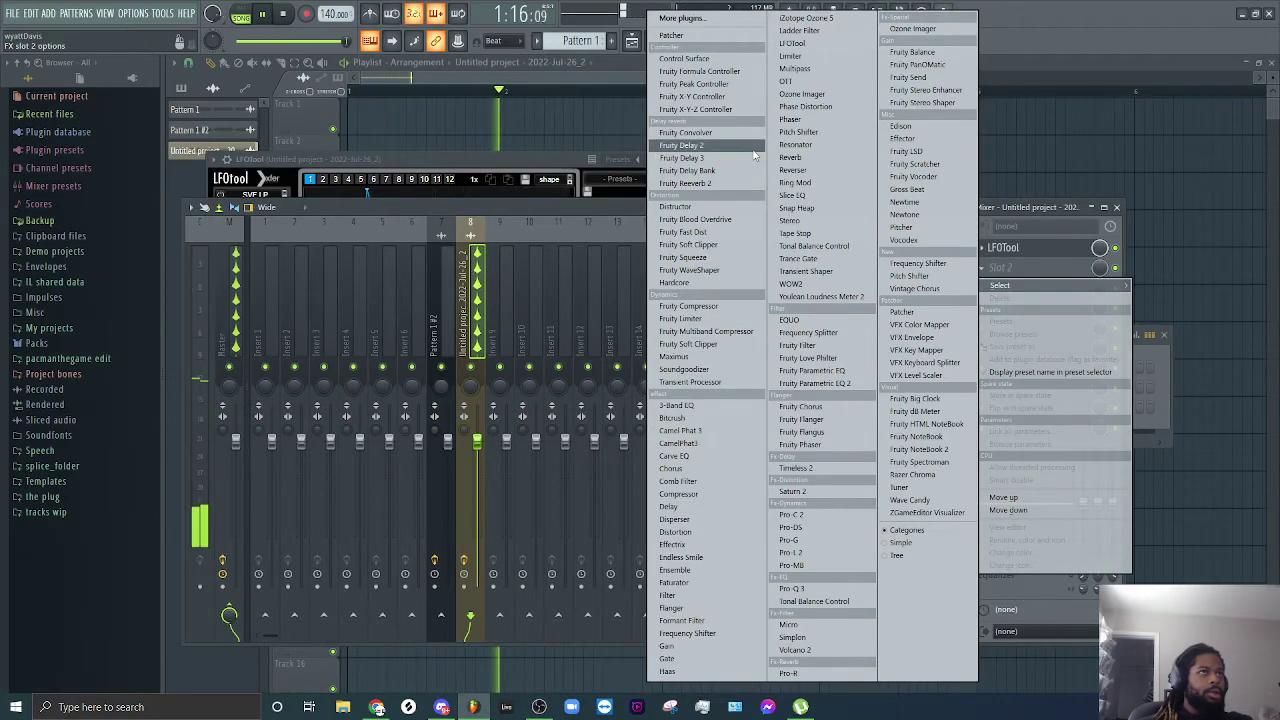
pyautogui.click(700, 145)
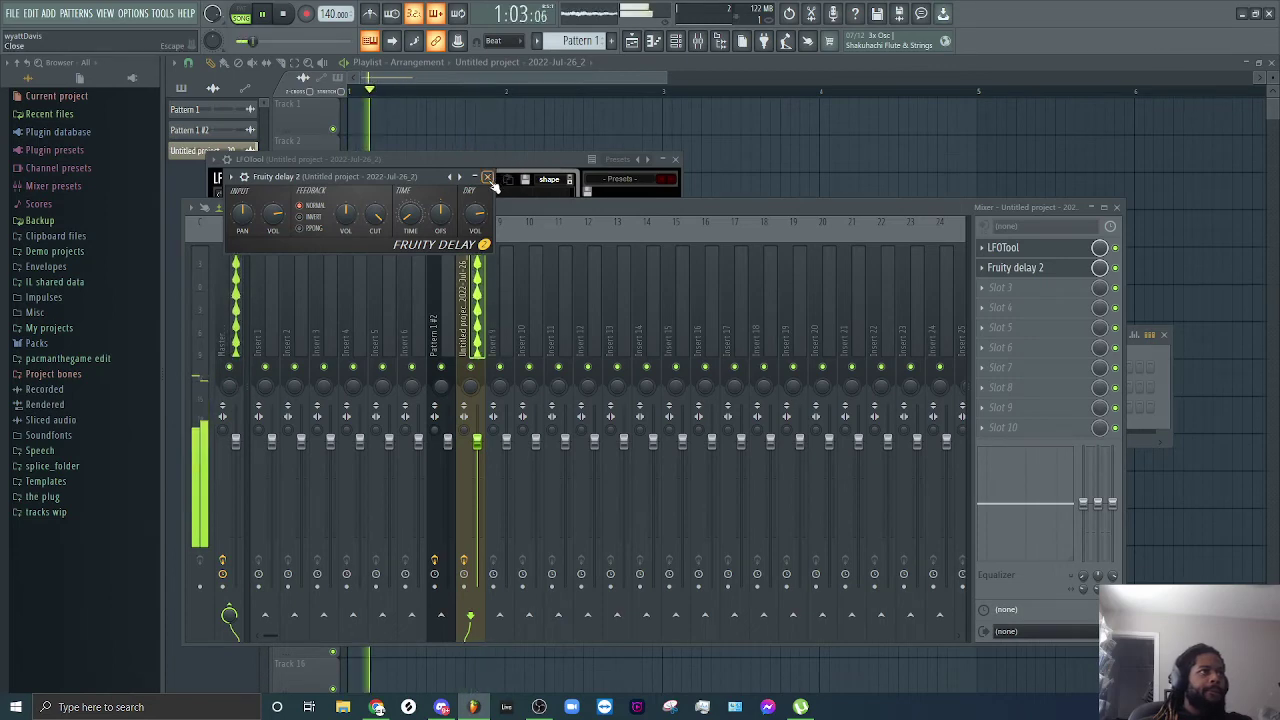
pyautogui.click(487, 177)
# Step: Load OTT in effect slot 3 of the recorded clip's mixer track and adjust its depth during playback
pyautogui.click(1031, 287)
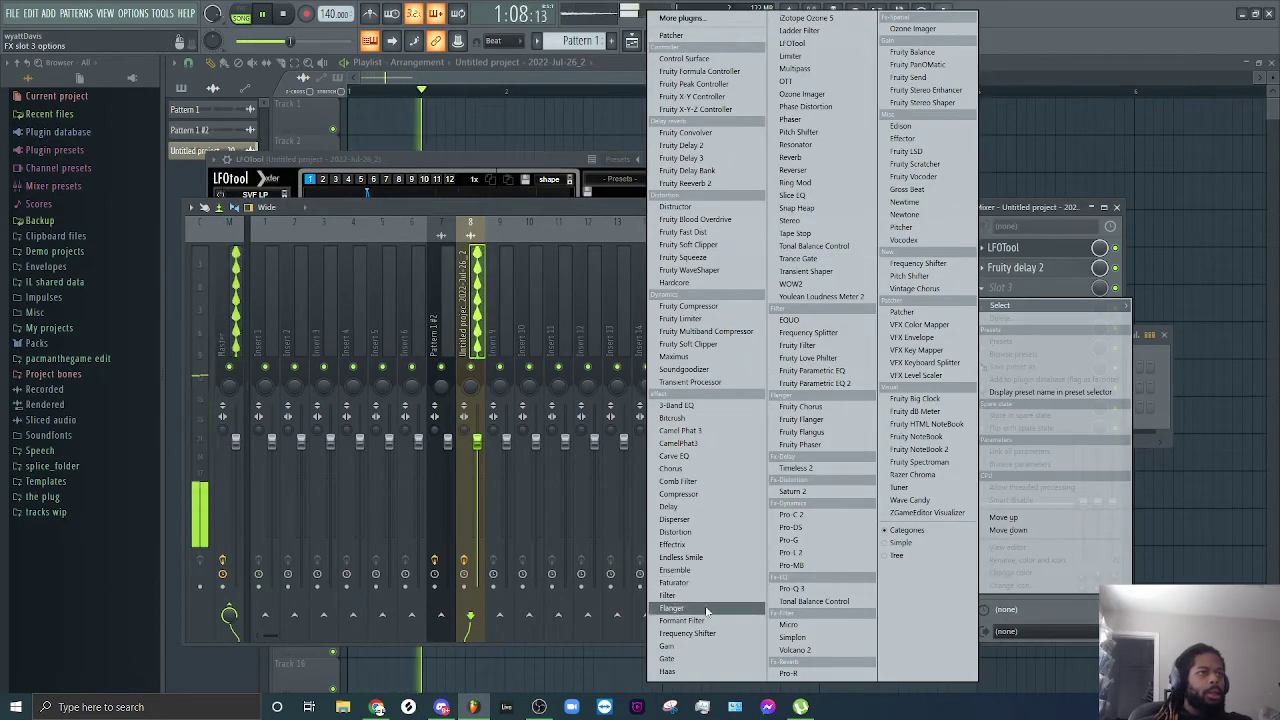
pyautogui.click(786, 81)
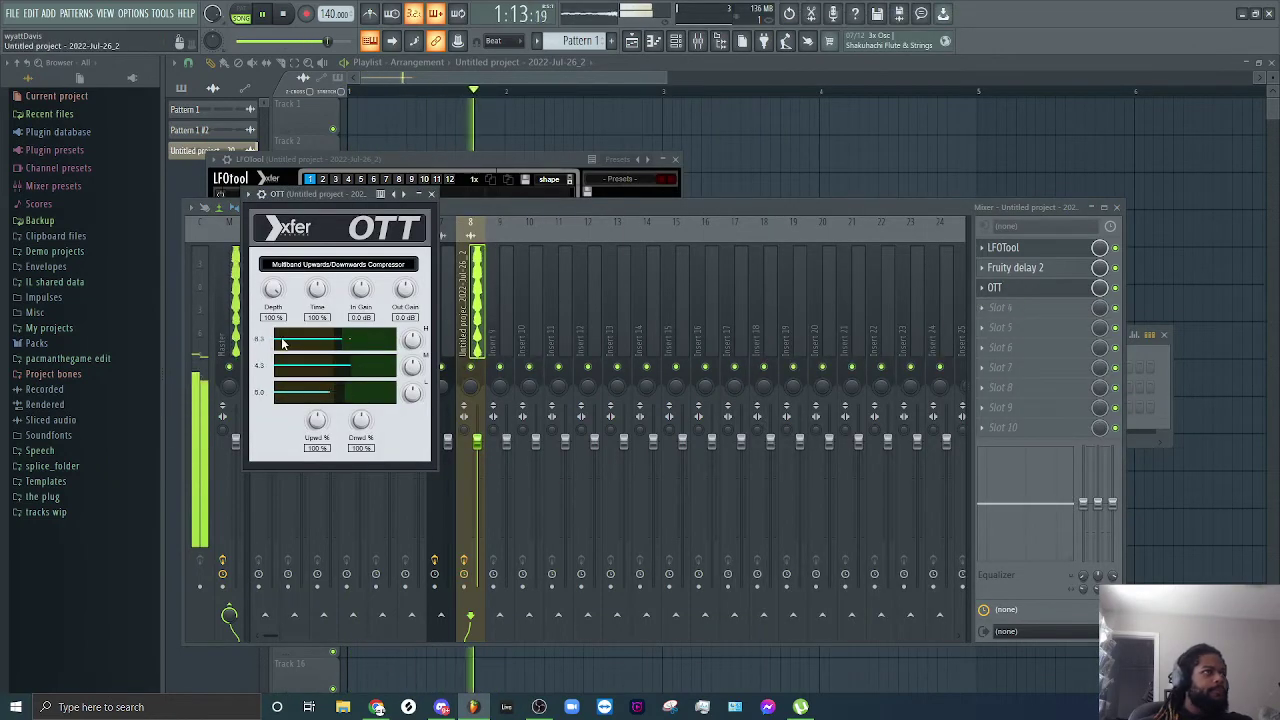
pyautogui.moveTo(285, 291); pyautogui.dragTo(313, 424)
pyautogui.click(431, 194)
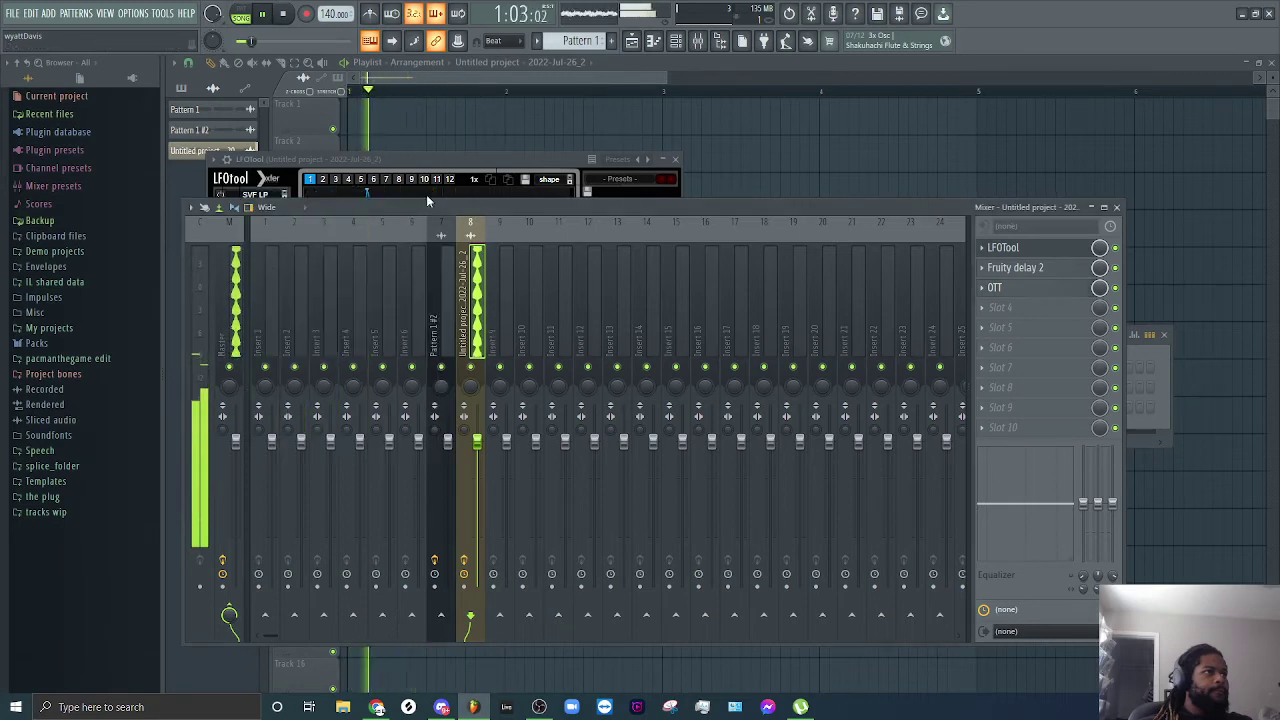
# Step: Load Effector in effect slot 4 of the recorded clip's mixer track, choose its Flanger effect and set its X parameter to 65.6
pyautogui.click(985, 311)
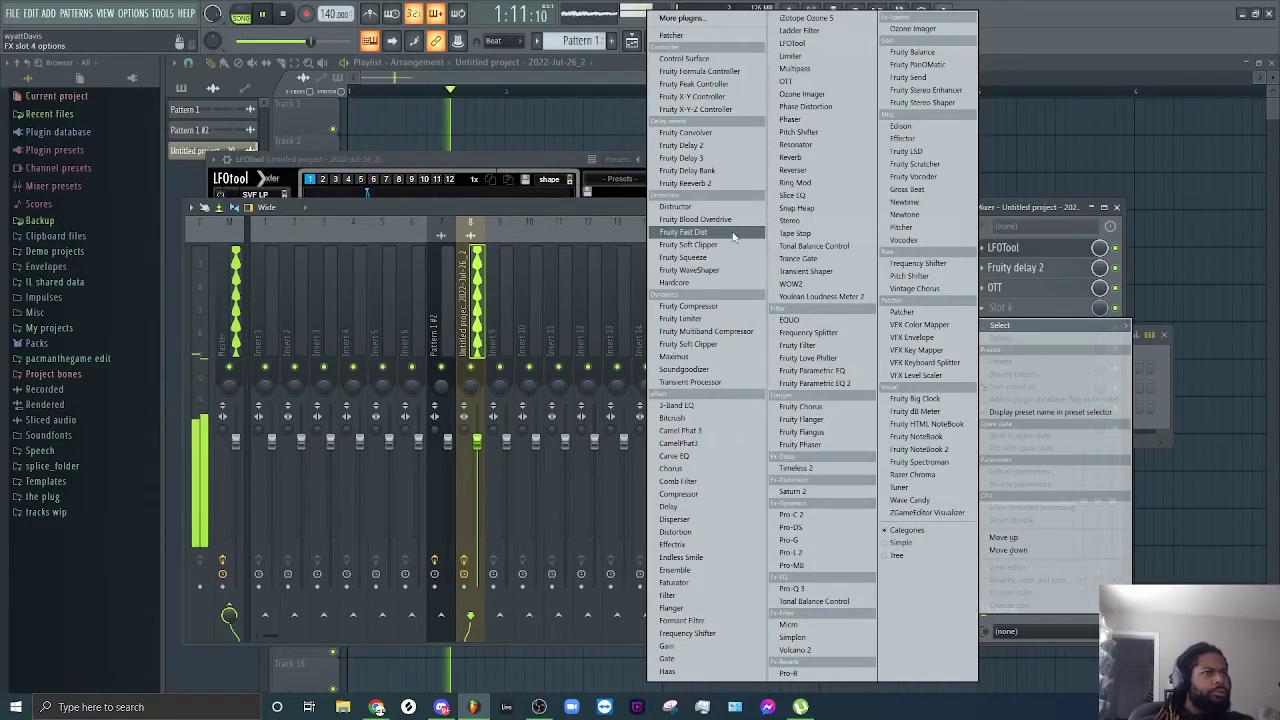
pyautogui.click(903, 138)
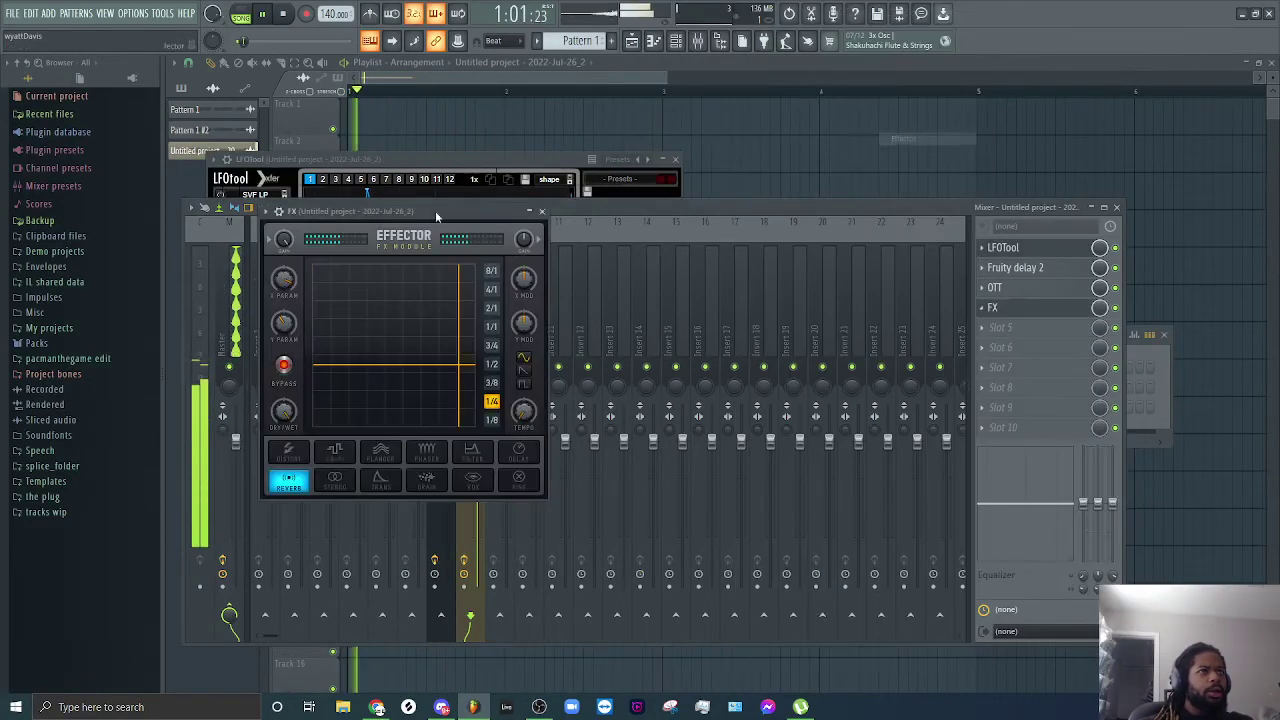
pyautogui.click(385, 452)
pyautogui.scroll(-10, 287, 280)
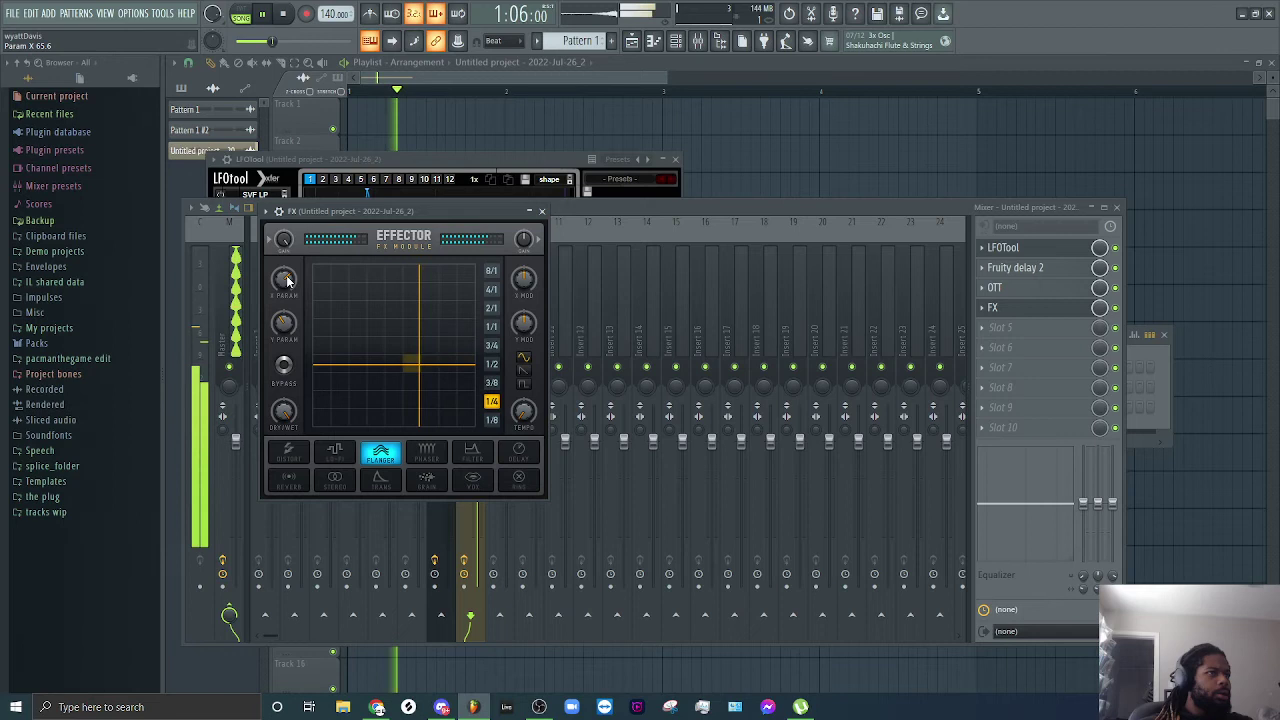
# Step: Set Effector's X modulation amount to 37.50 and try several modulation rates, settling on 1/2
pyautogui.click(491, 326)
pyautogui.moveTo(523, 280); pyautogui.dragTo(523, 262)
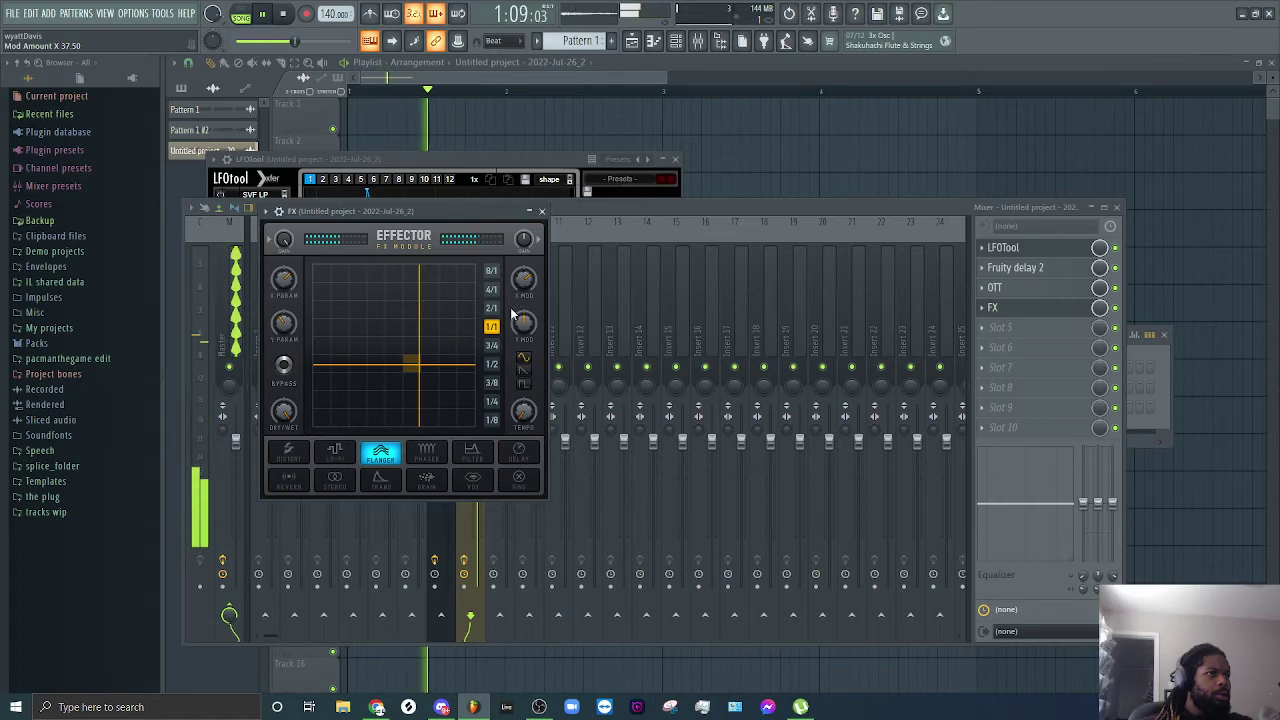
pyautogui.click(491, 364)
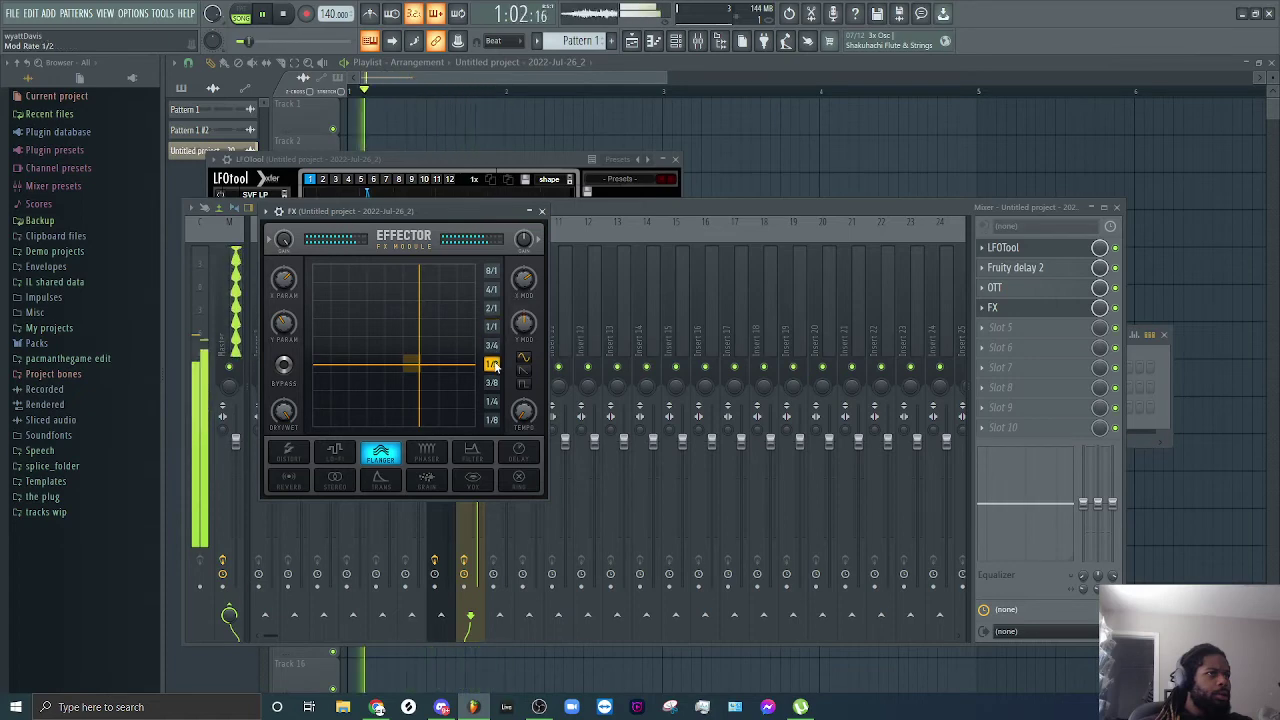
pyautogui.click(491, 308)
pyautogui.click(491, 364)
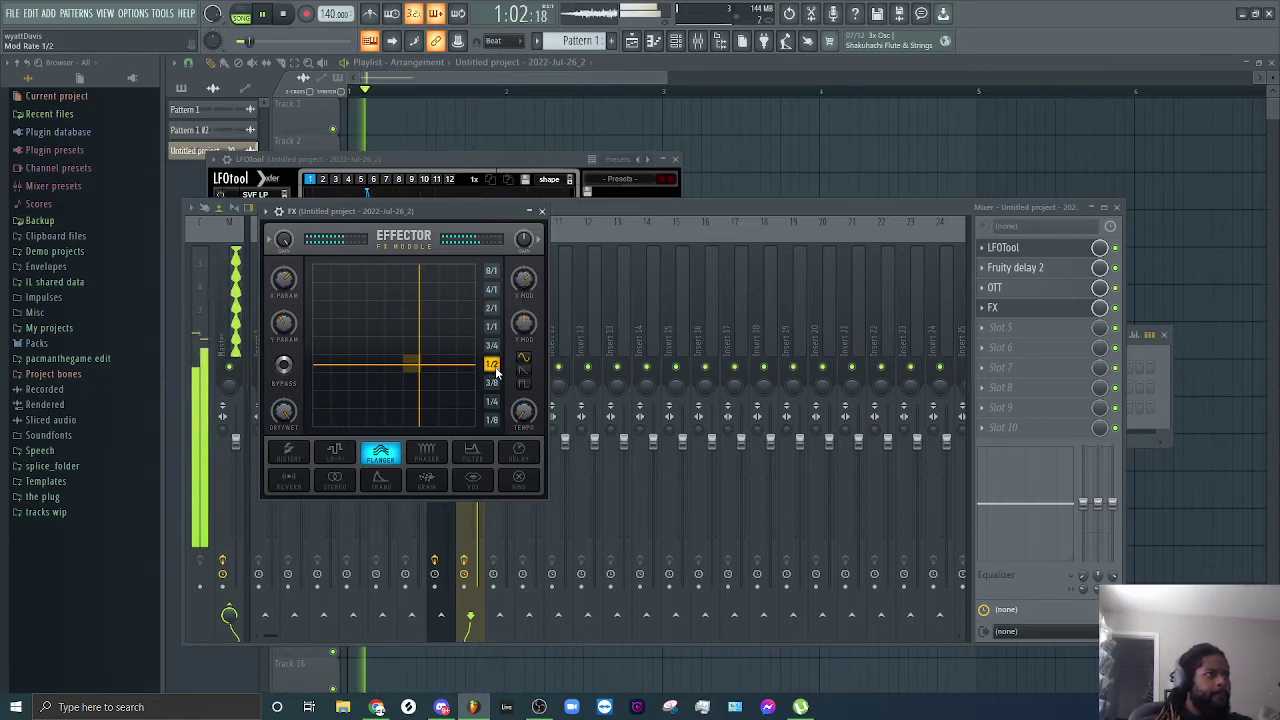
pyautogui.click(541, 212)
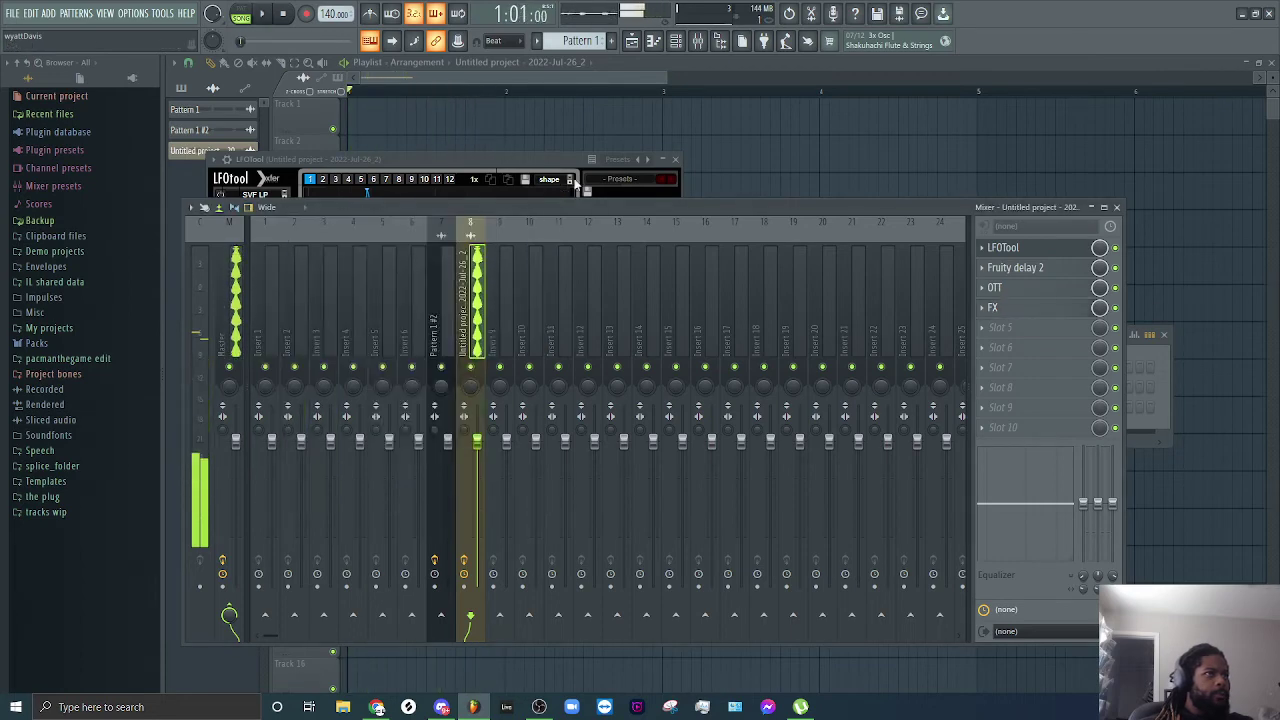
# Step: Play back the recorded clip through its full effect chain and bring up the mixer
pyautogui.press('space')
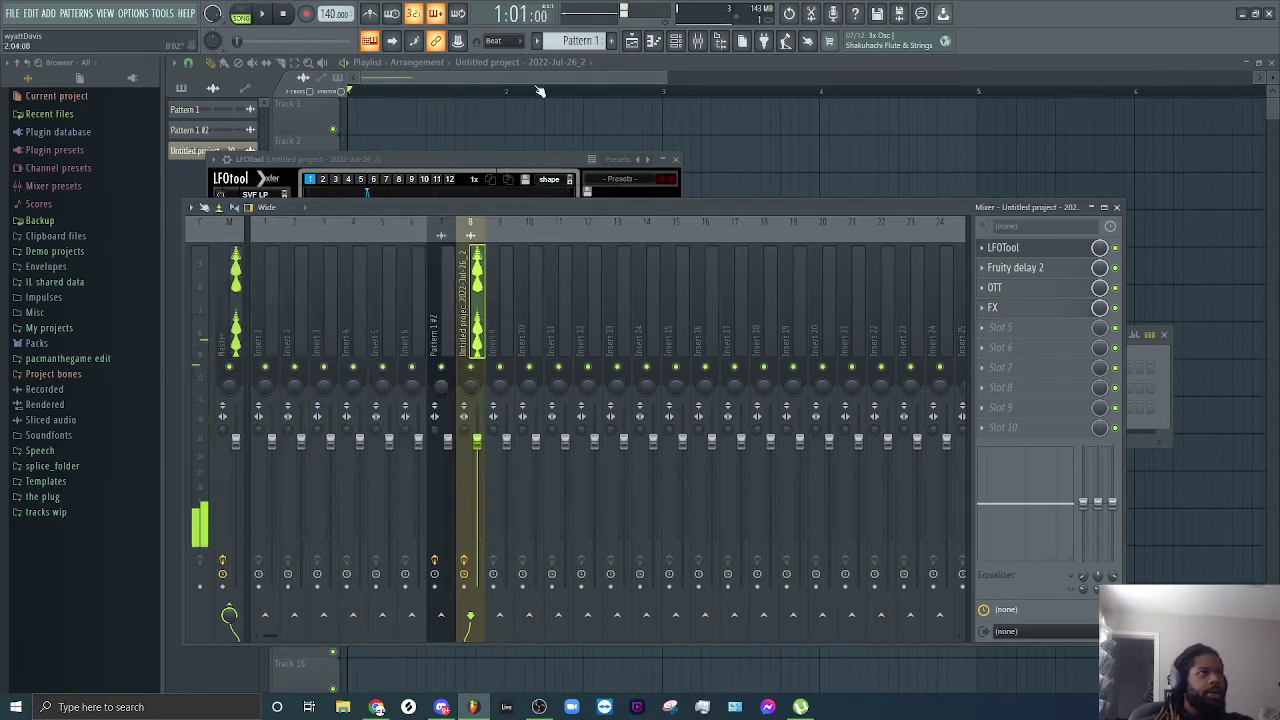
pyautogui.click(538, 84)
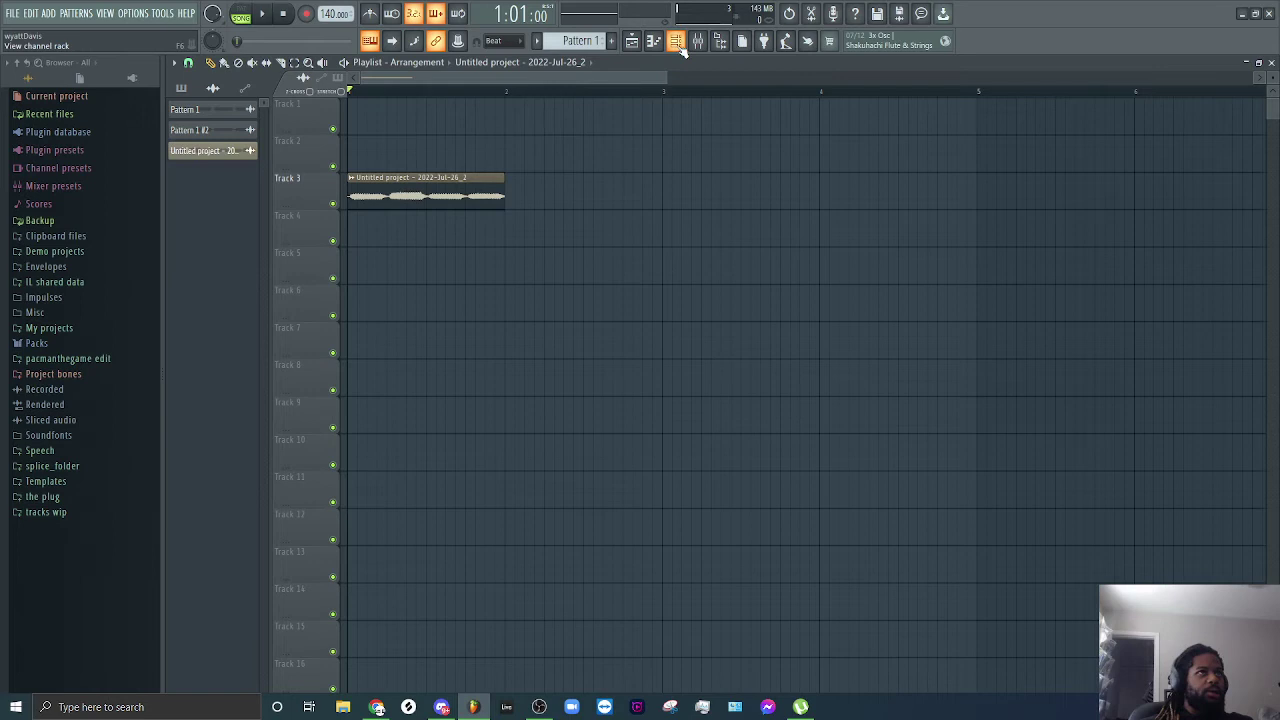
pyautogui.click(698, 44)
pyautogui.press('space')
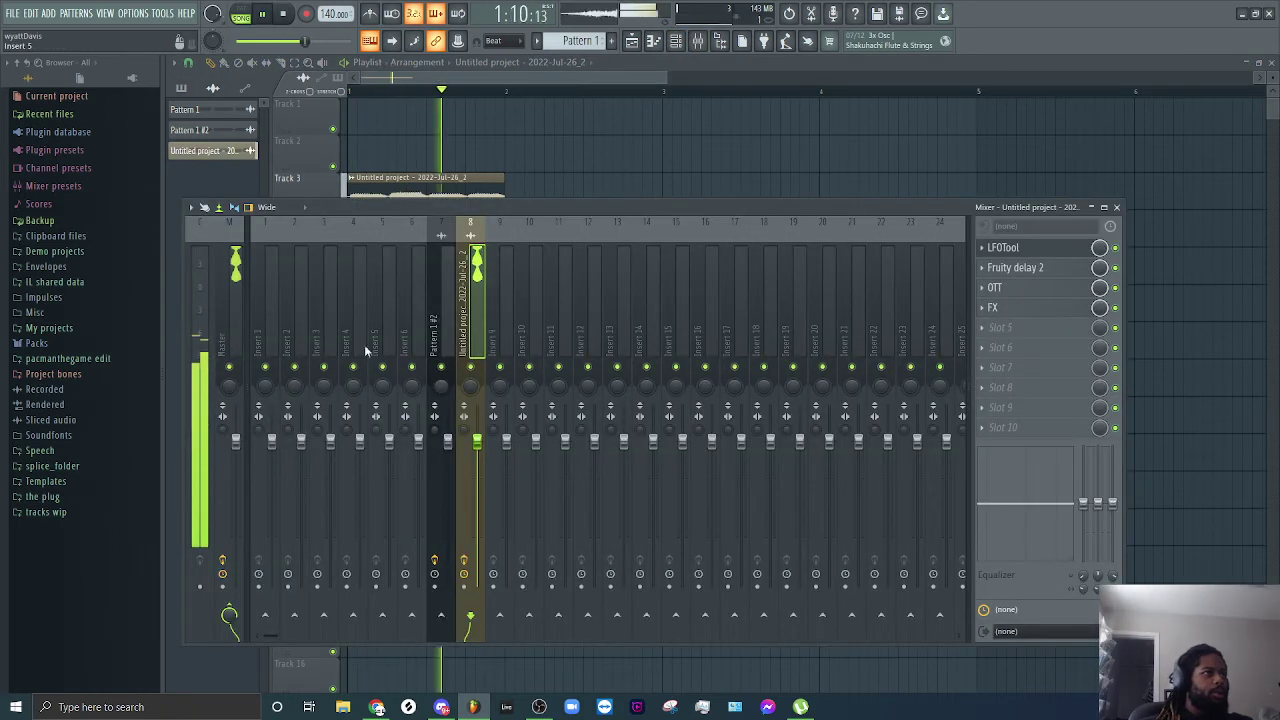
pyautogui.press('space')
# Step: Clear the old recording from Edison on the Master track and record a pass of the processed bass
pyautogui.click(238, 325)
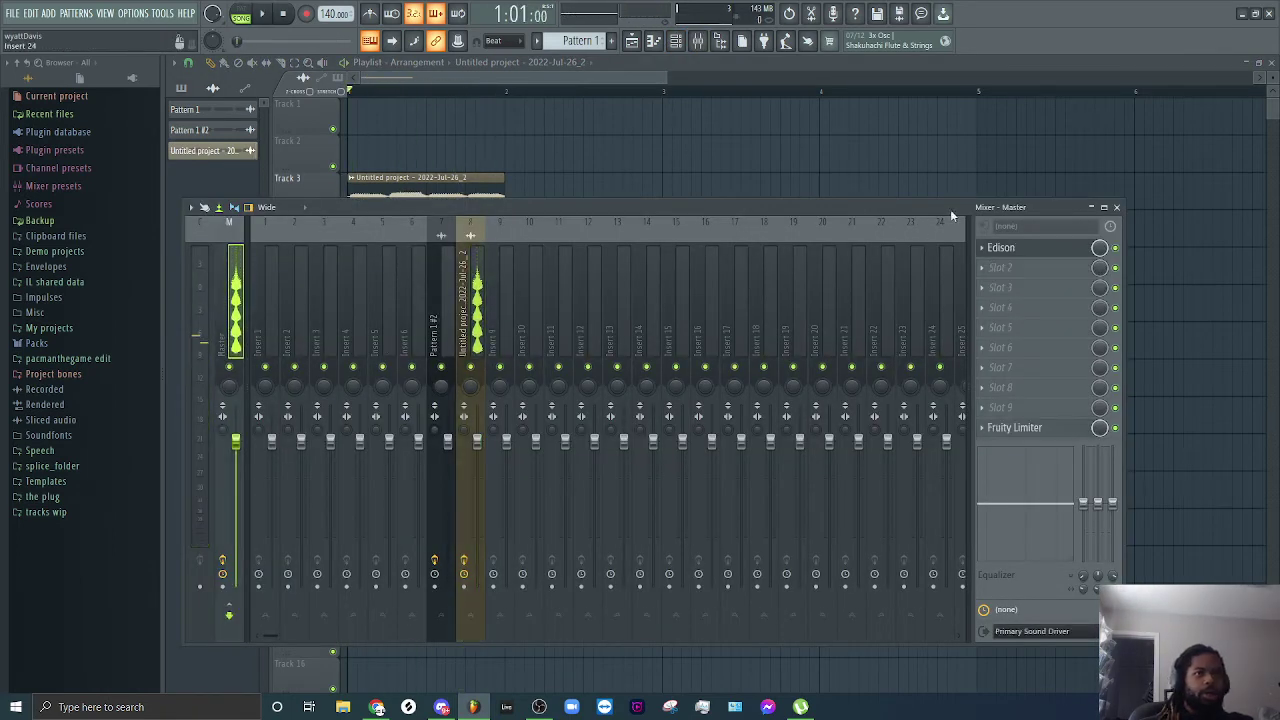
pyautogui.click(995, 249)
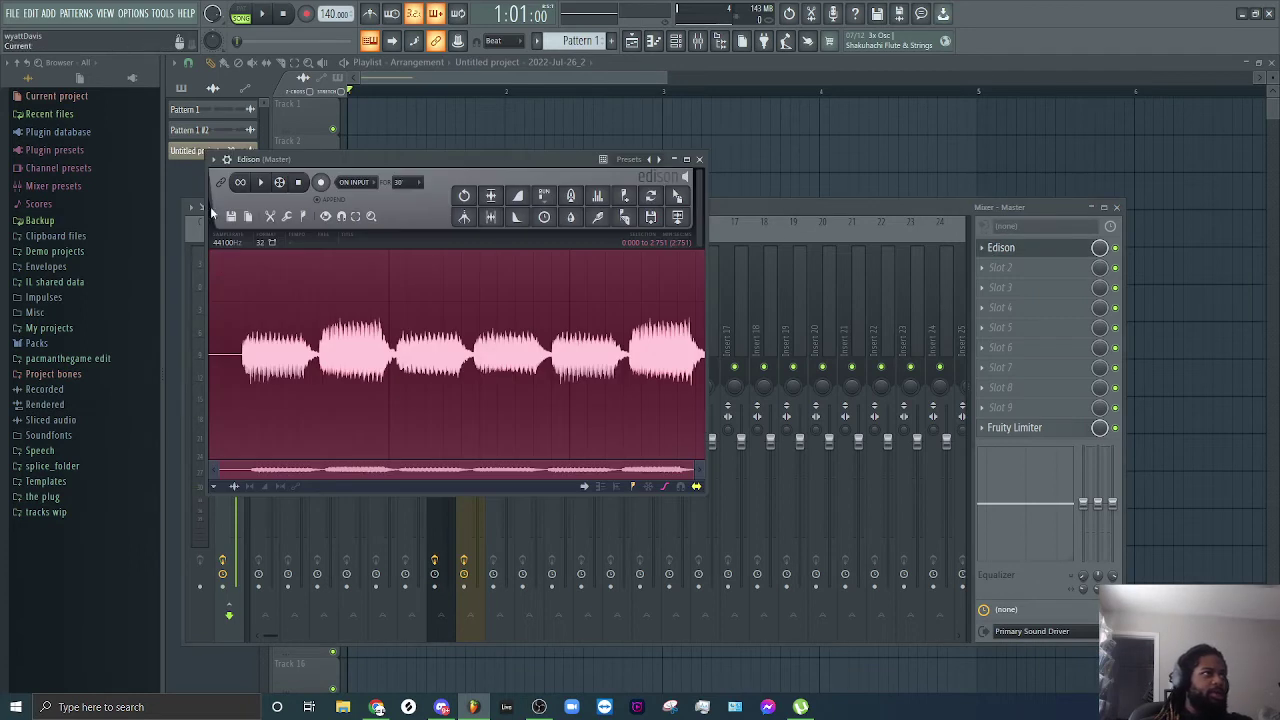
pyautogui.click(233, 216)
pyautogui.click(243, 238)
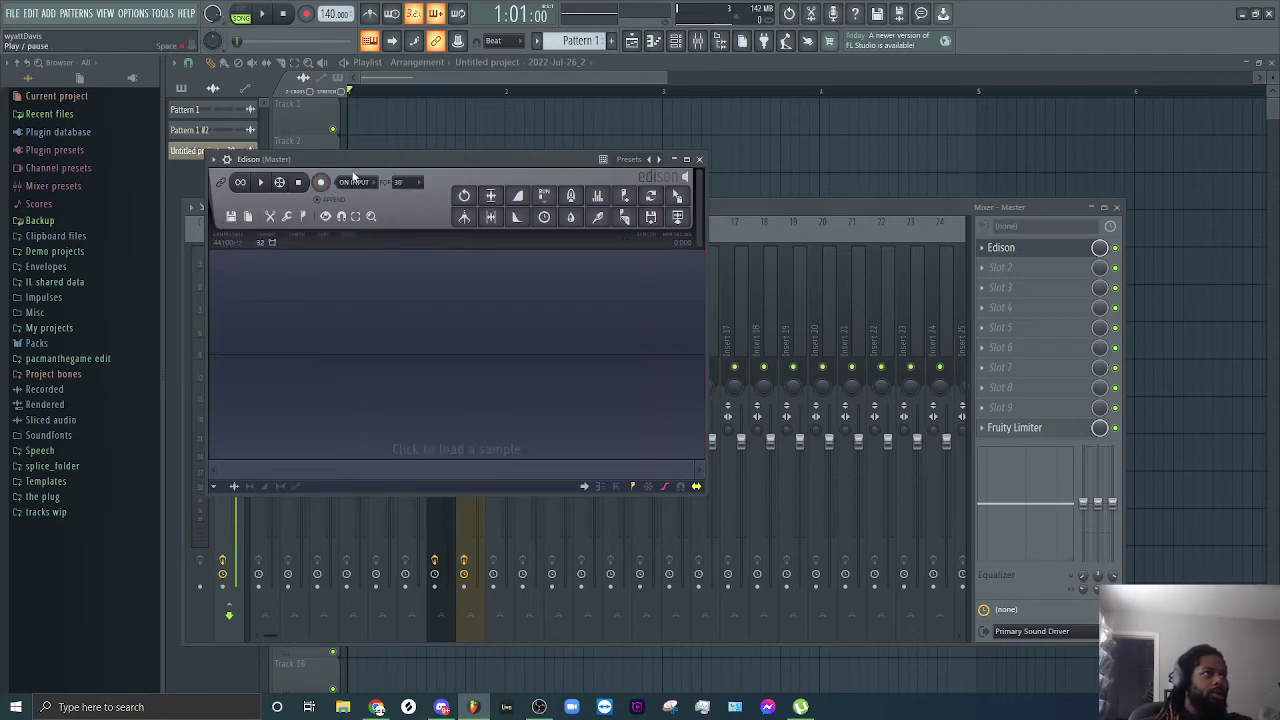
pyautogui.press('space')
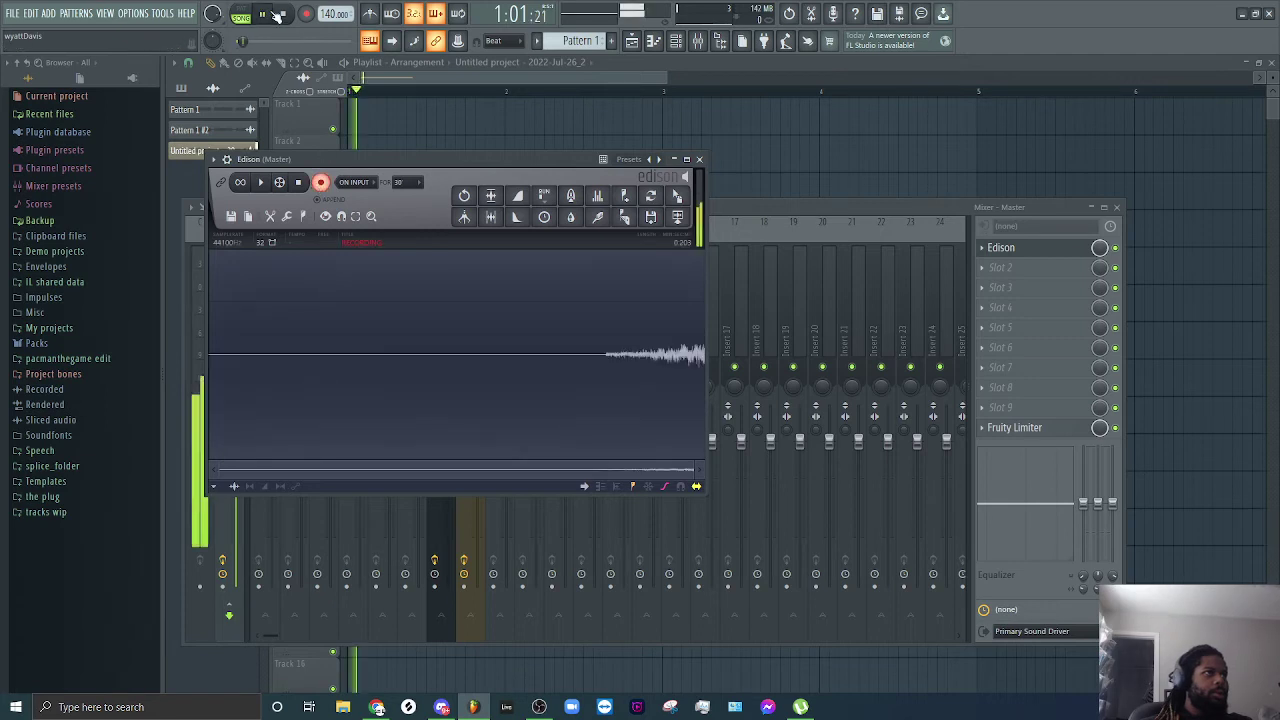
pyautogui.click(284, 15)
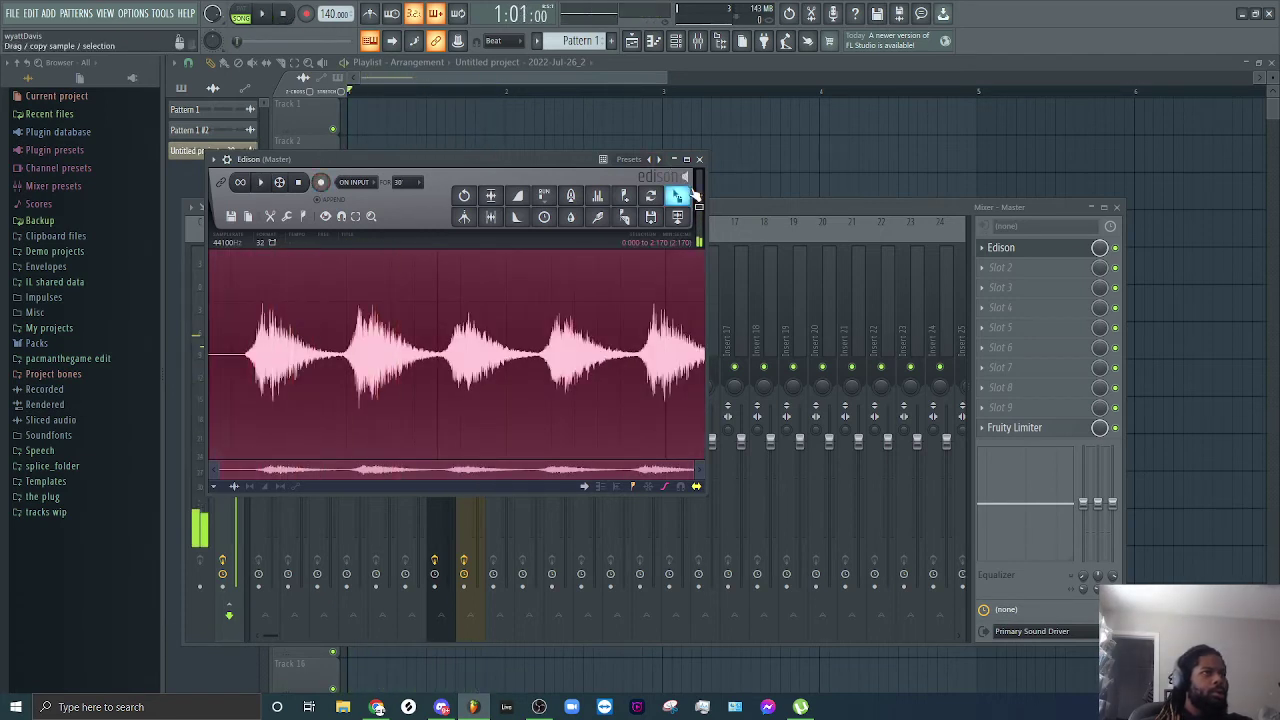
# Step: Place the new Edison recording in the playlist, trim its silent start, align it to bar 1 on Track 2 and cut it at bar 2
pyautogui.moveTo(680, 197); pyautogui.dragTo(414, 143)
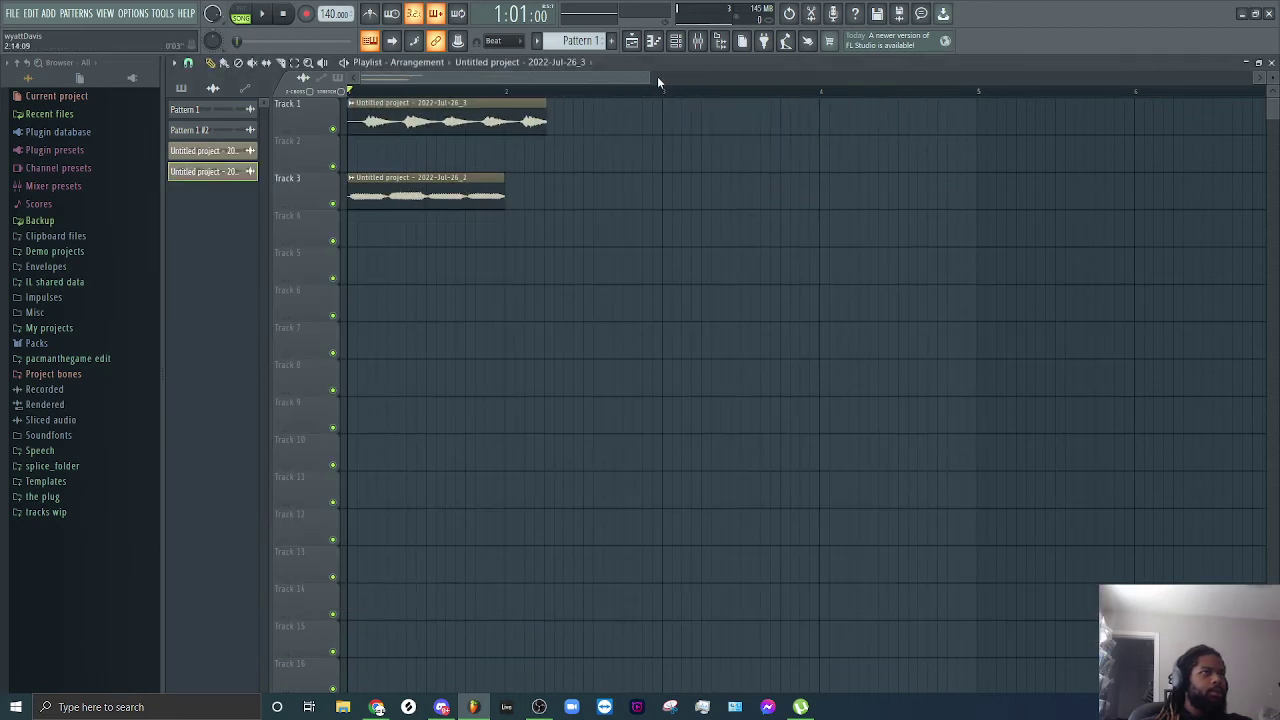
pyautogui.moveTo(657, 76); pyautogui.dragTo(504, 97)
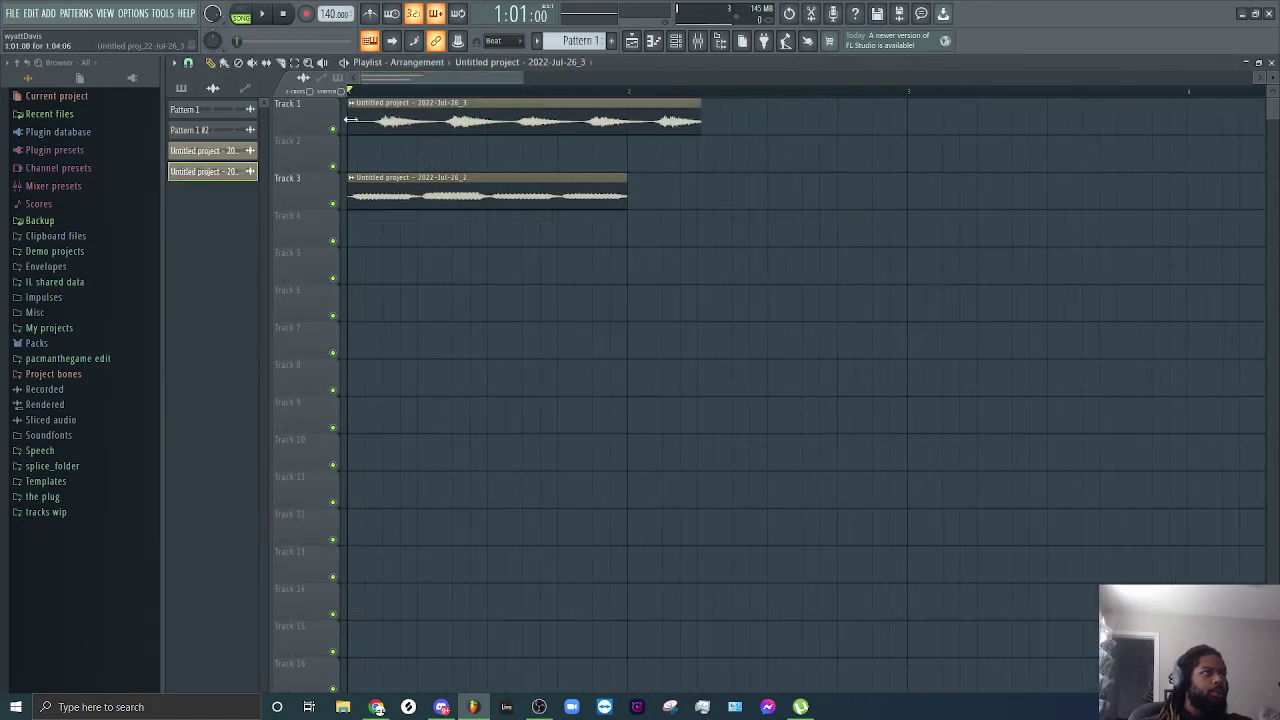
pyautogui.moveTo(418, 121); pyautogui.dragTo(440, 155)
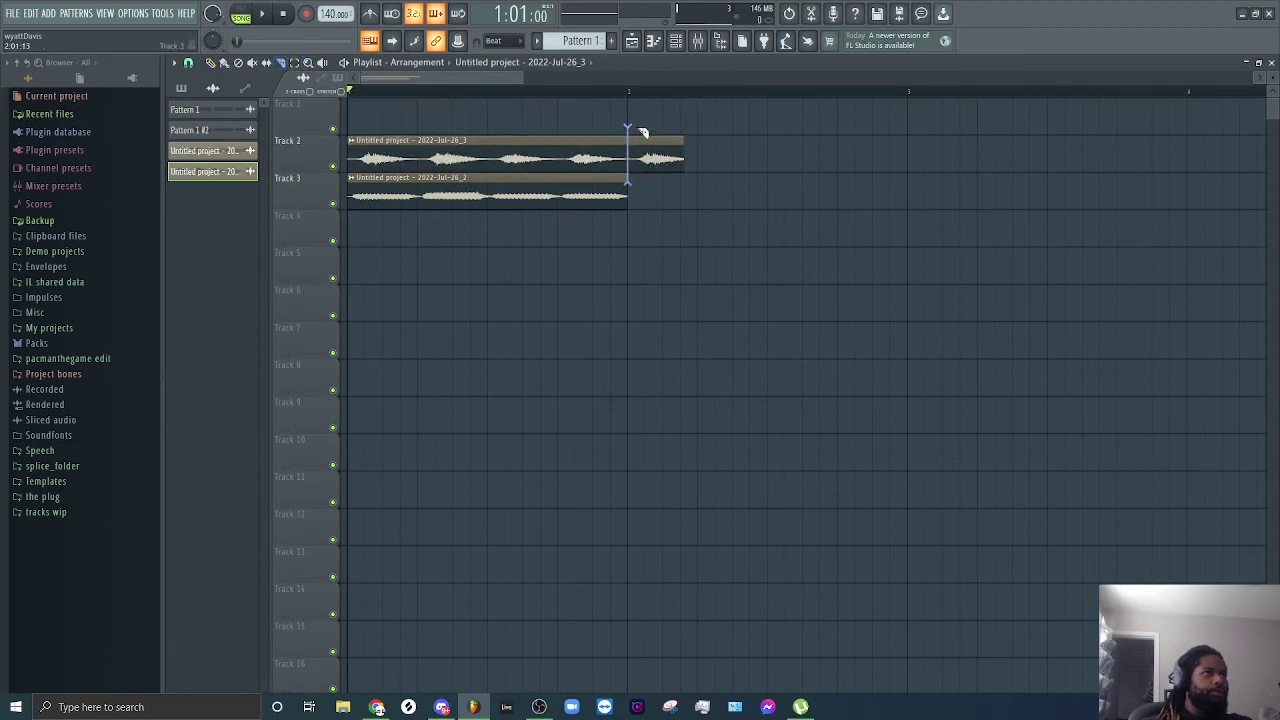
pyautogui.rightClick(665, 158)
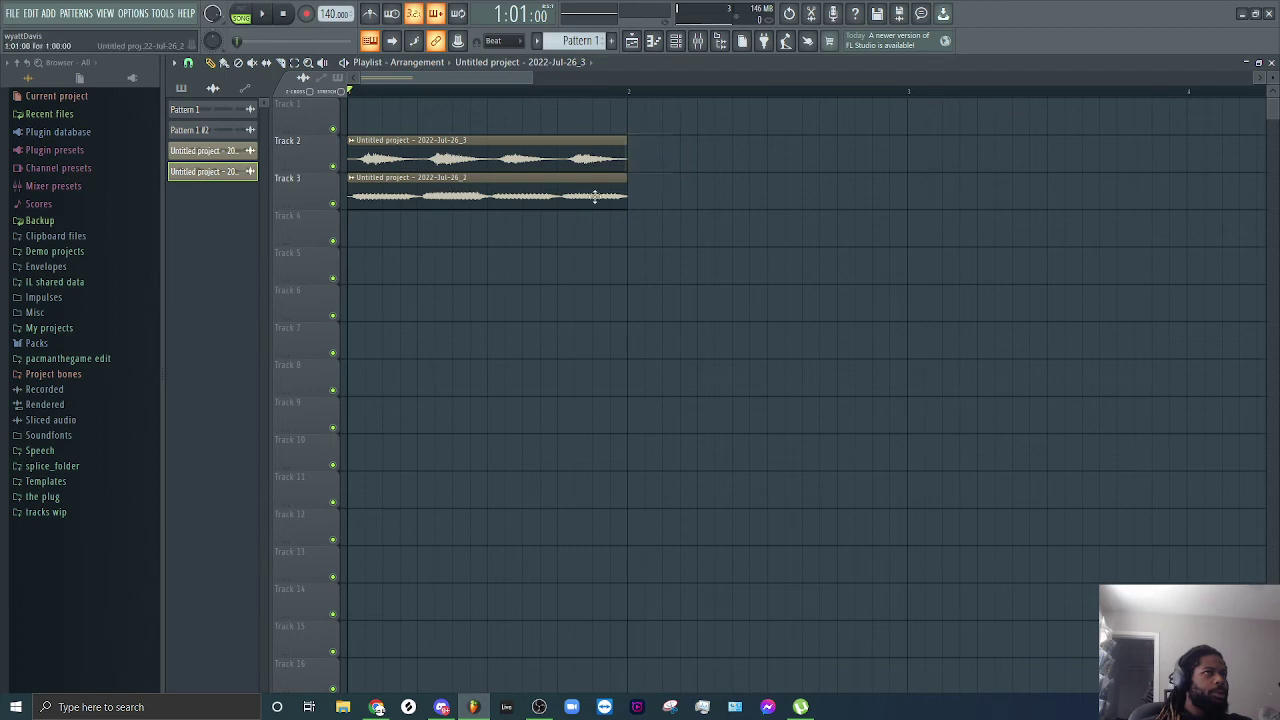
# Step: Delete the older clip from Track 3, move the new recording to Track 4 and play it back
pyautogui.rightClick(595, 200)
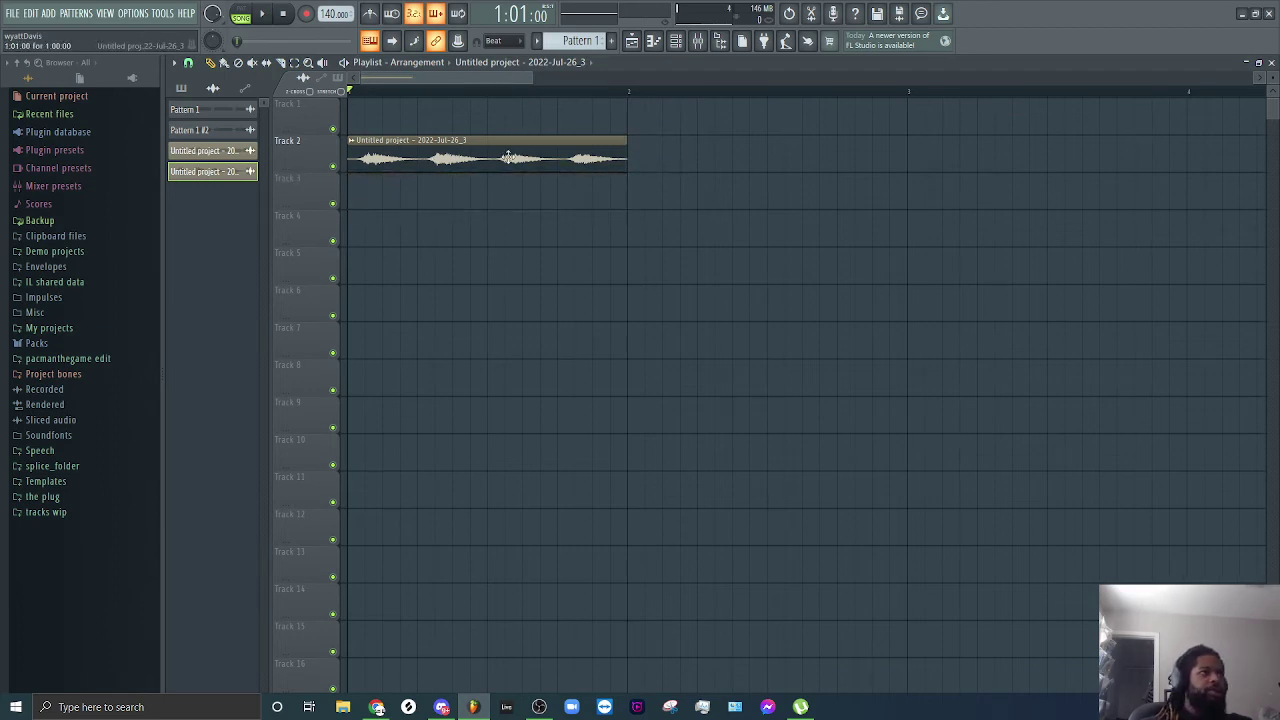
pyautogui.moveTo(508, 157); pyautogui.dragTo(508, 234)
pyautogui.press('space')
pyautogui.press('space')
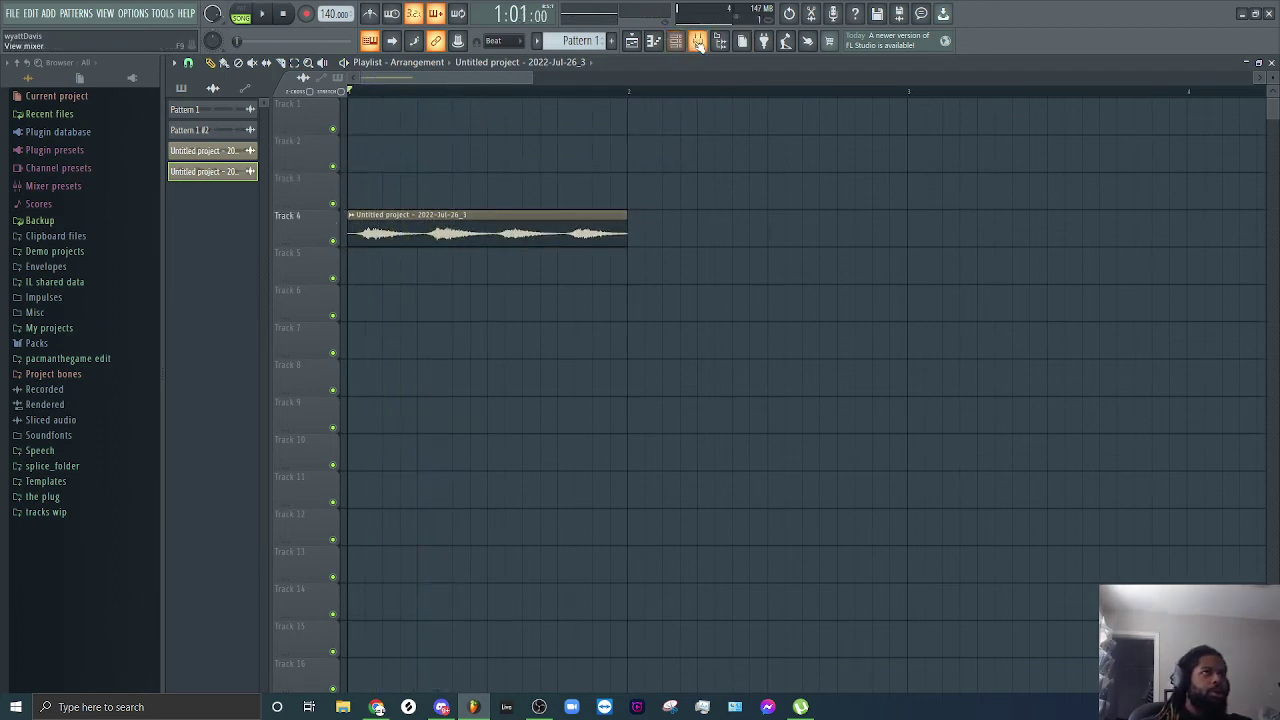
# Step: Route the new recording's channel to mixer insert 9 and play it back
pyautogui.click(698, 41)
pyautogui.moveTo(630, 211); pyautogui.dragTo(681, 282)
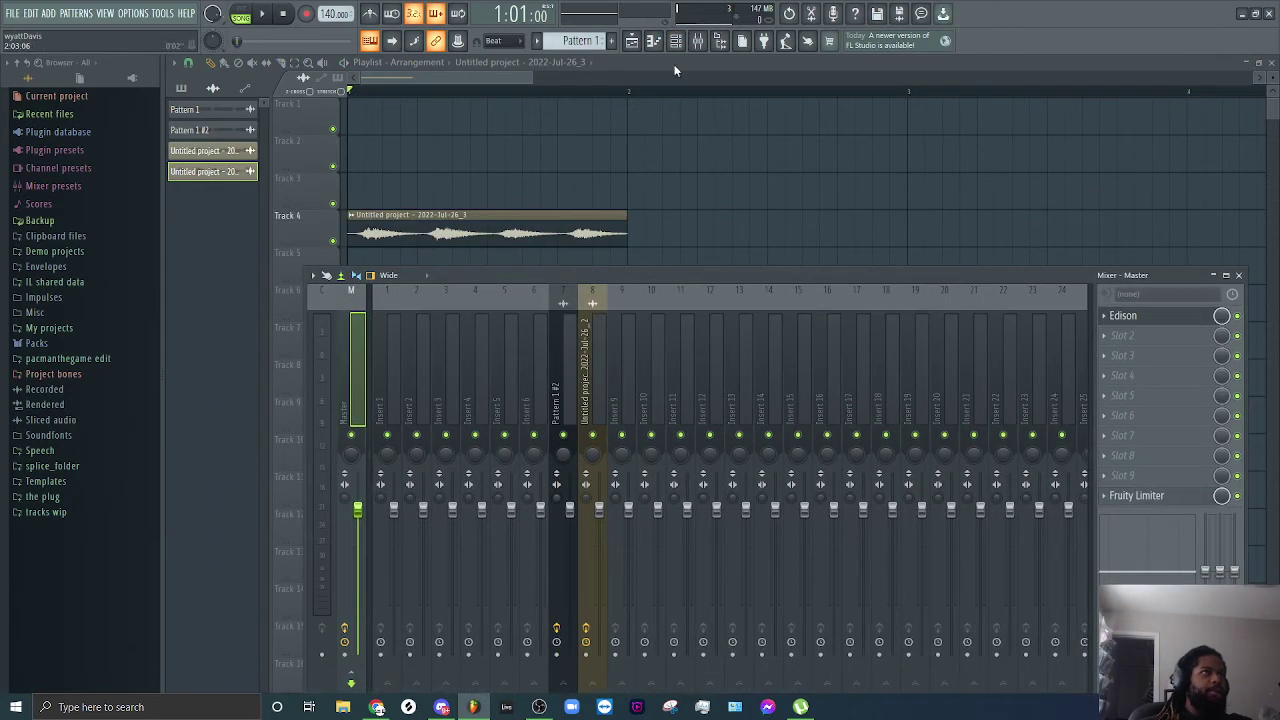
pyautogui.click(677, 42)
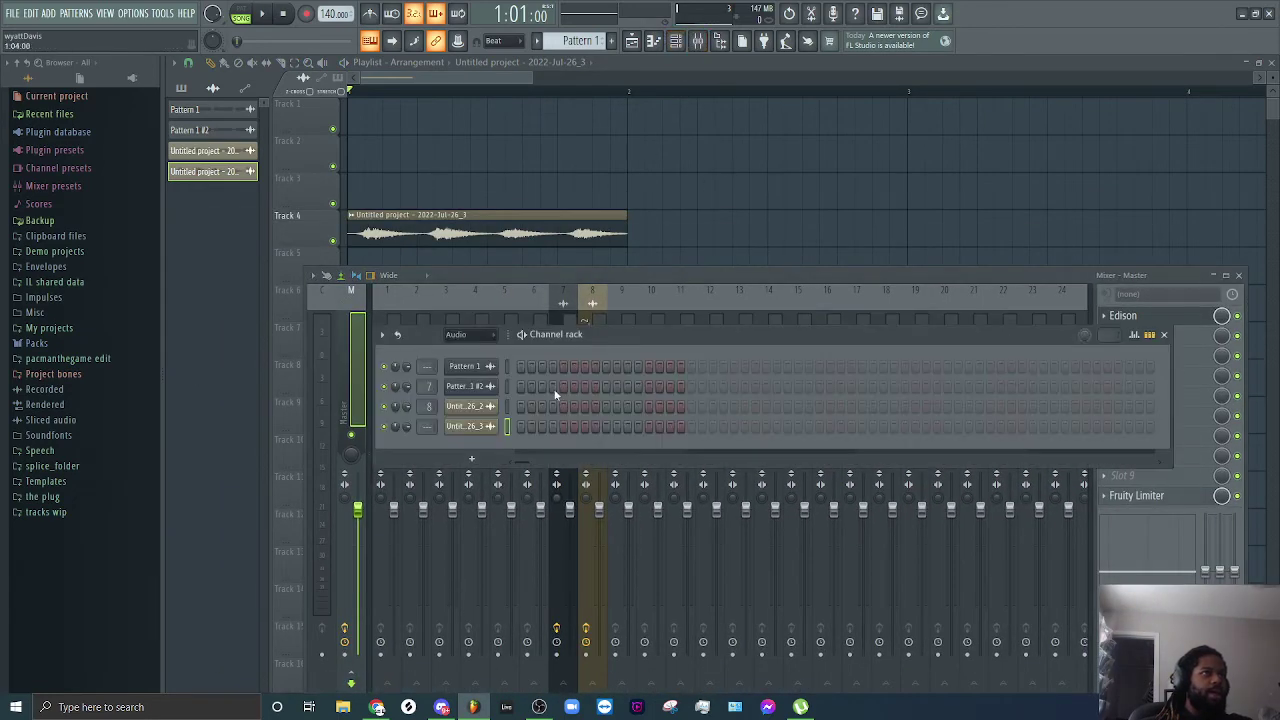
pyautogui.click(635, 294)
pyautogui.rightClick(635, 294)
pyautogui.moveTo(755, 370)
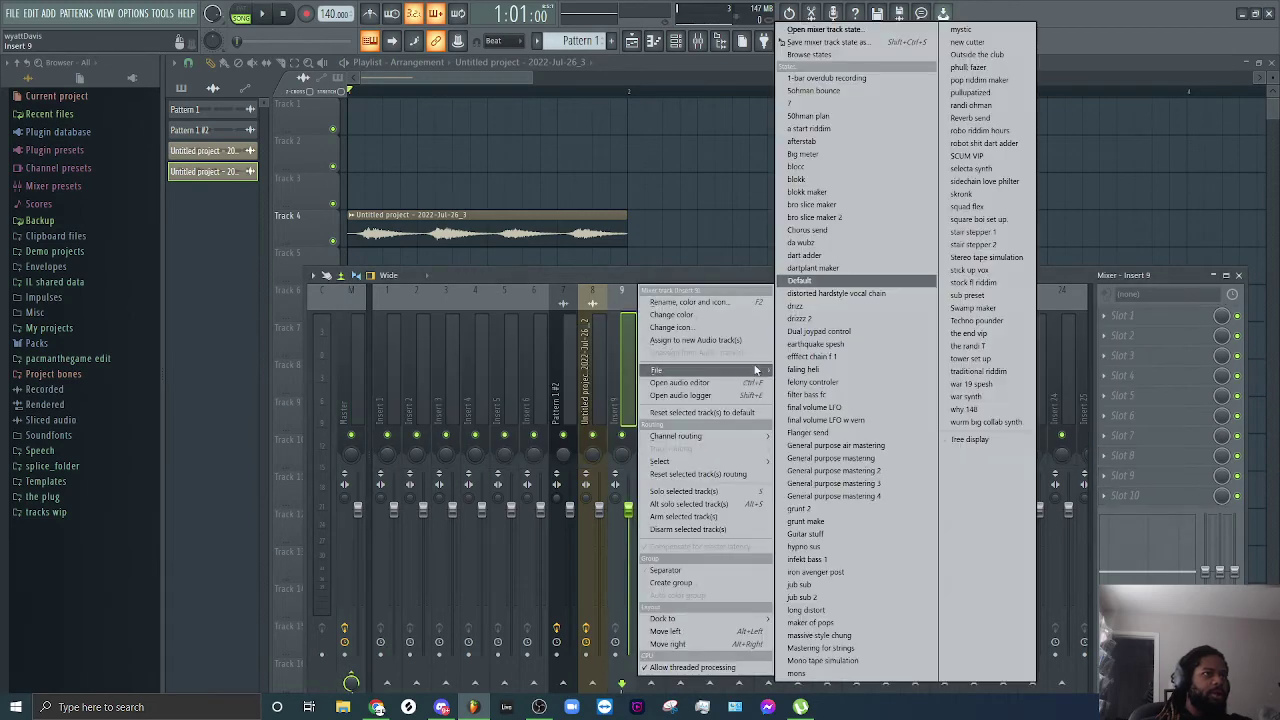
pyautogui.moveTo(743, 438)
pyautogui.click(811, 437)
pyautogui.press('space')
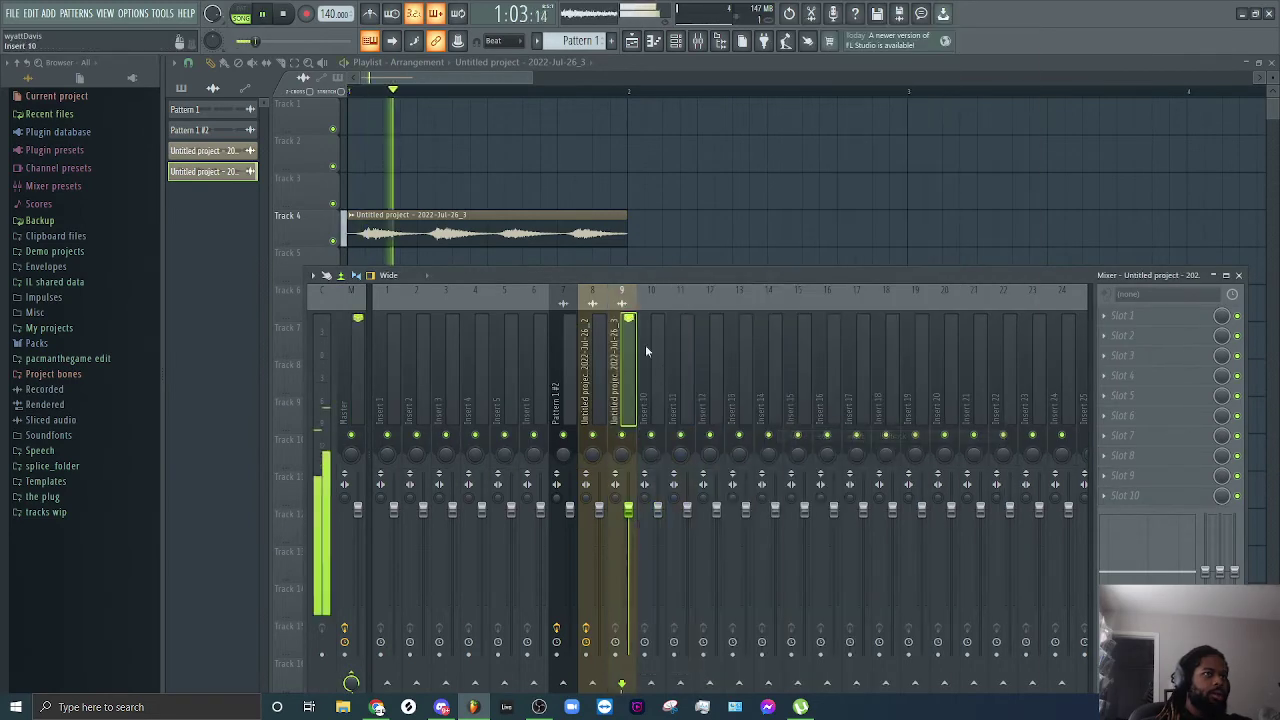
pyautogui.press('space')
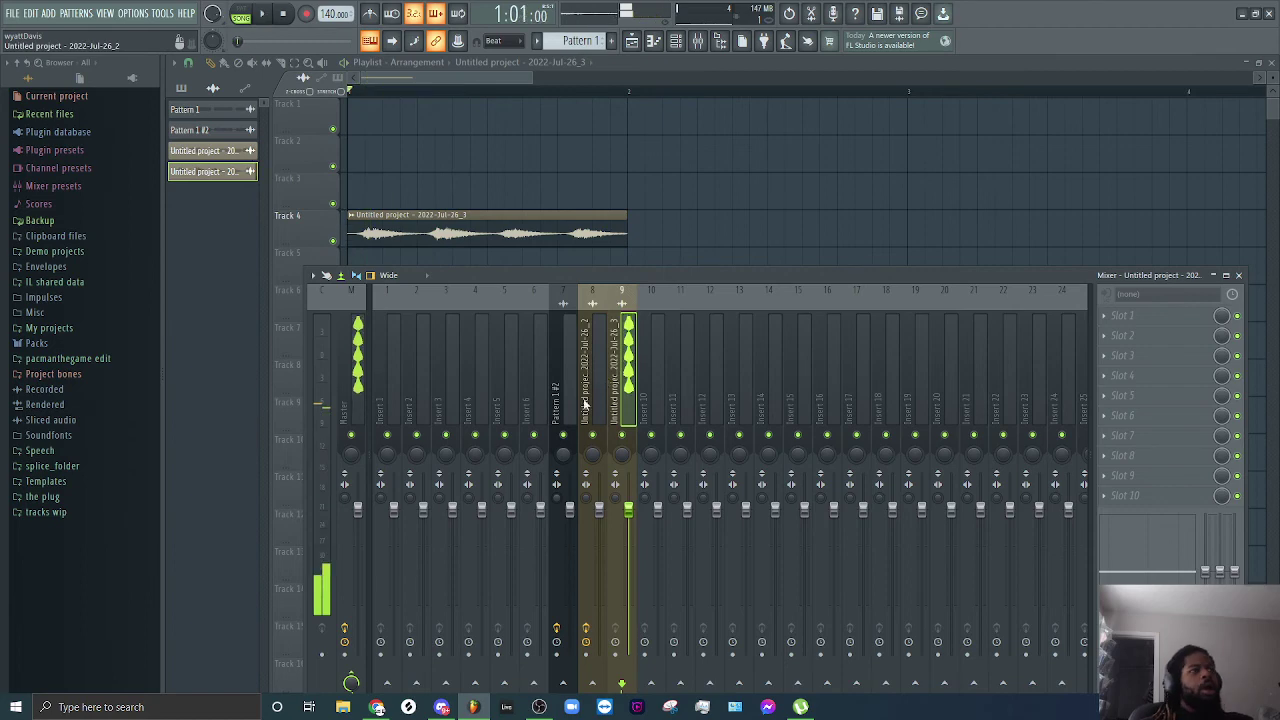
# Step: Load Fruity Flanger in effect slot 1 of the new recording's mixer track and audition it during playback
pyautogui.click(1125, 316)
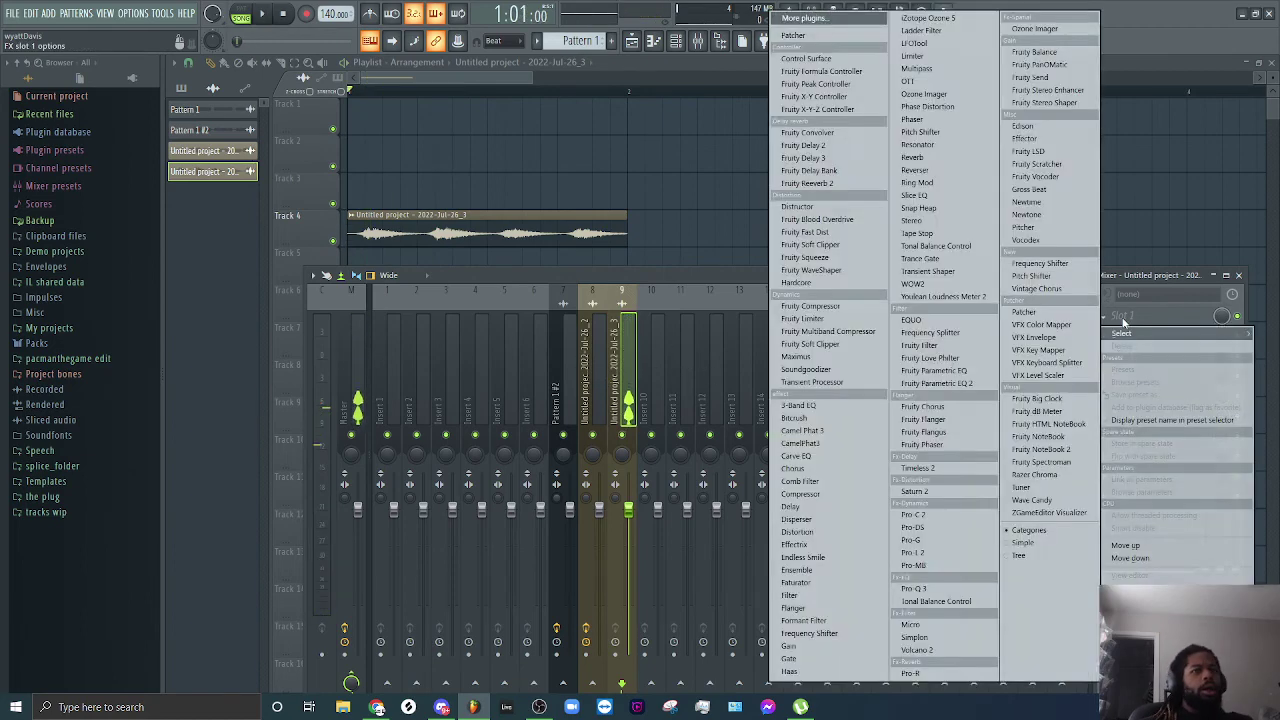
pyautogui.click(953, 419)
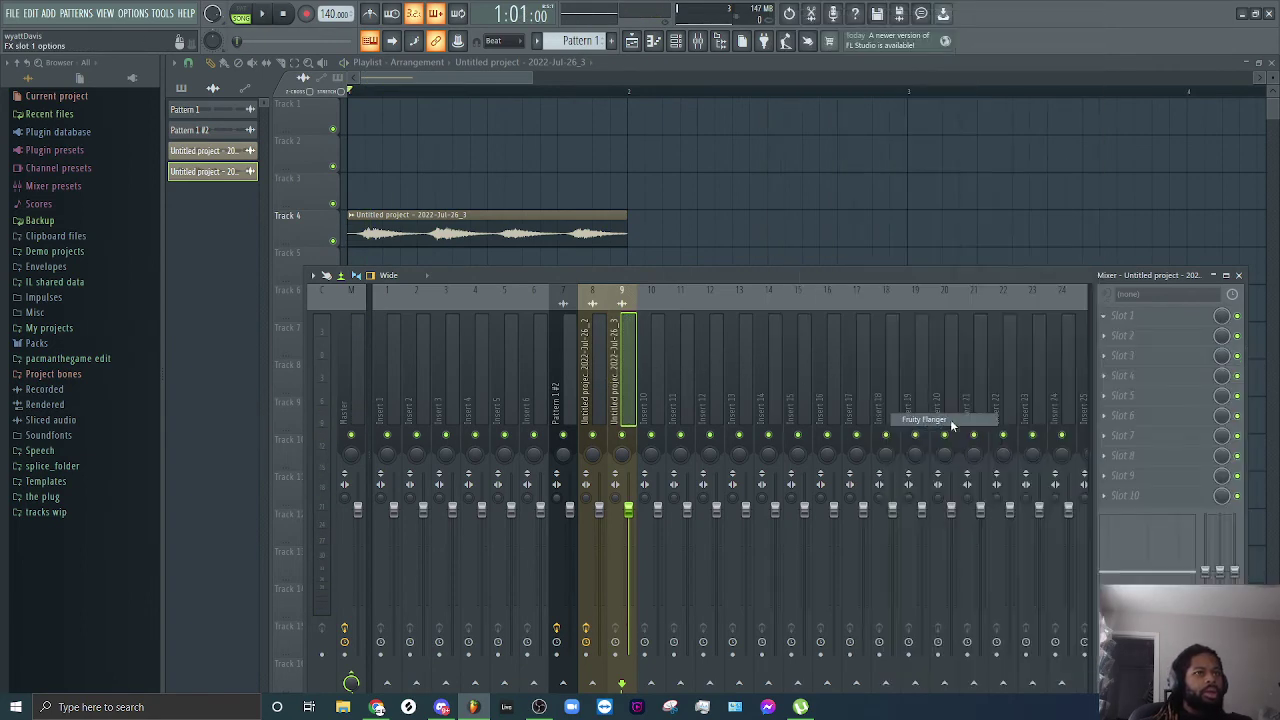
pyautogui.press('space')
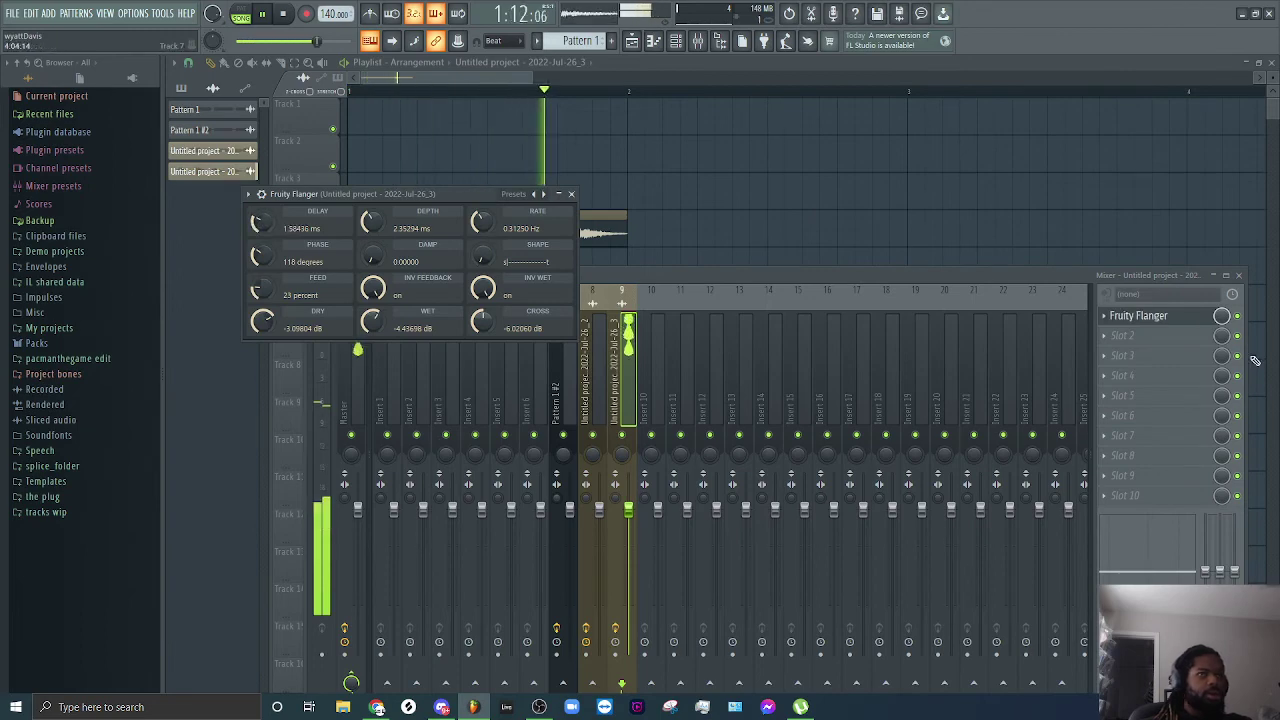
pyautogui.click(1183, 338)
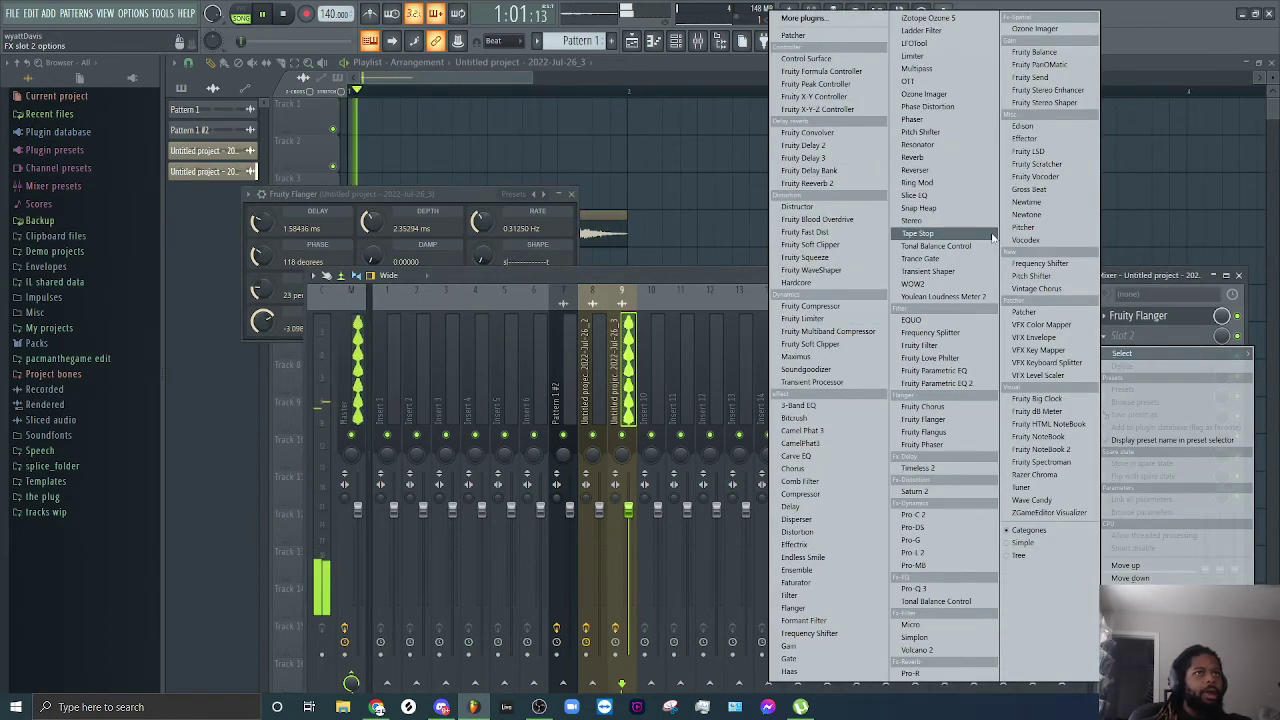
pyautogui.click(724, 277)
pyautogui.press('space')
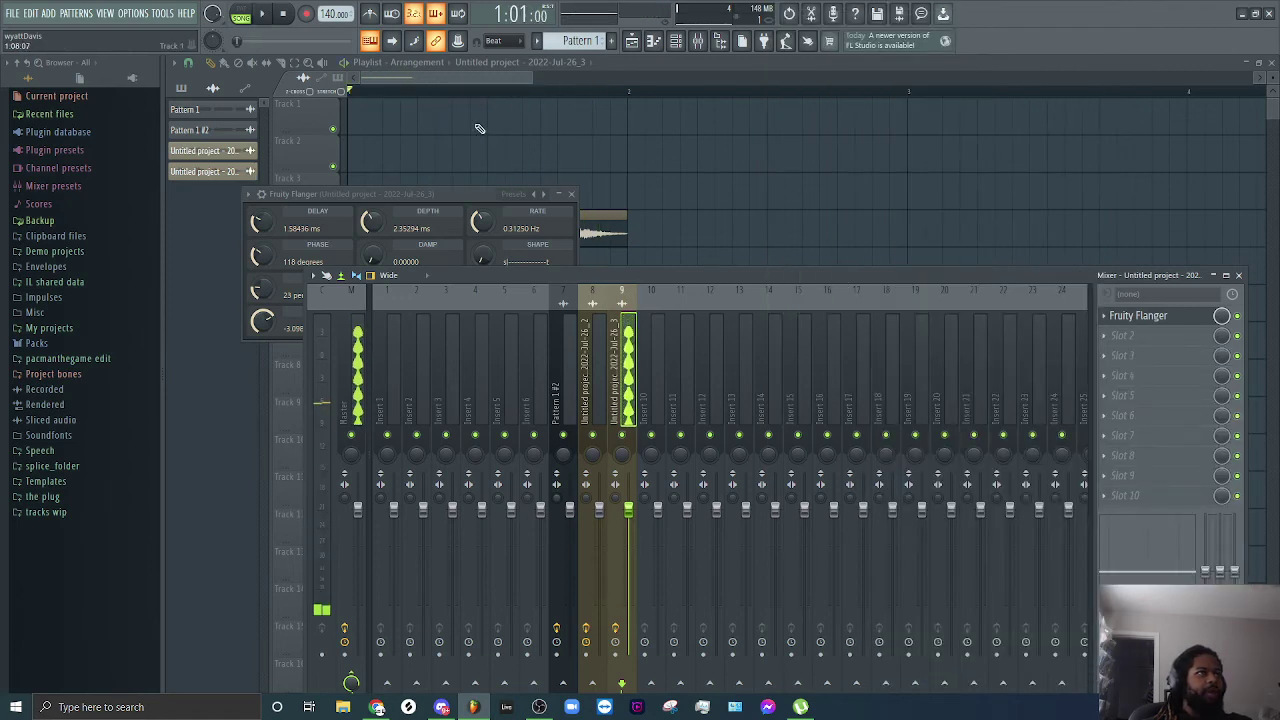
pyautogui.click(577, 211)
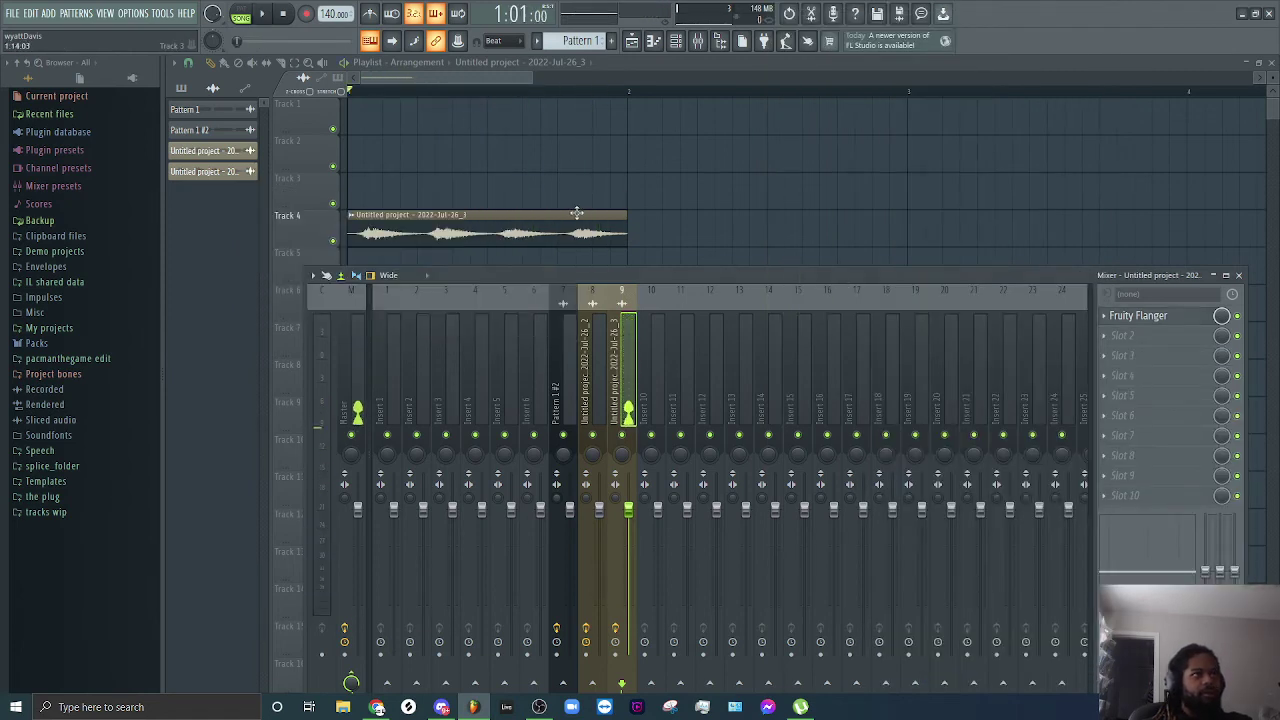
# Step: Set the channel rack to display all channels and return to the playlist
pyautogui.click(675, 46)
pyautogui.click(495, 367)
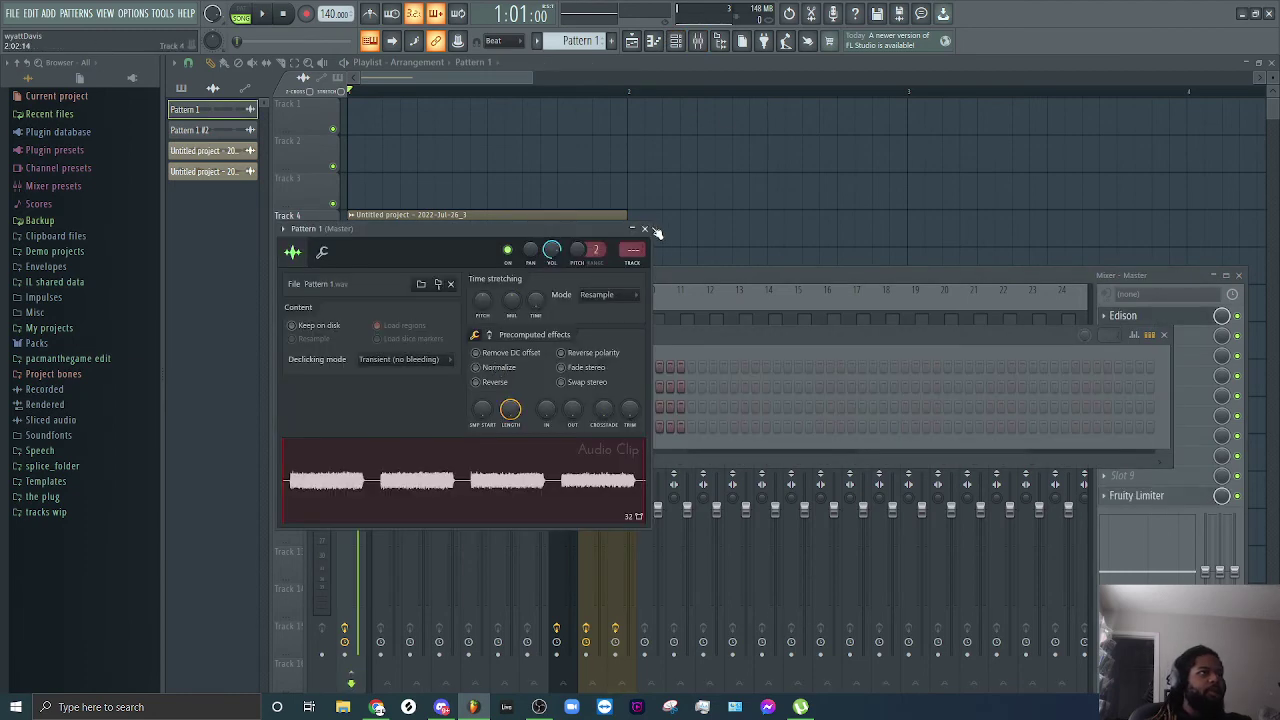
pyautogui.click(645, 229)
pyautogui.click(477, 337)
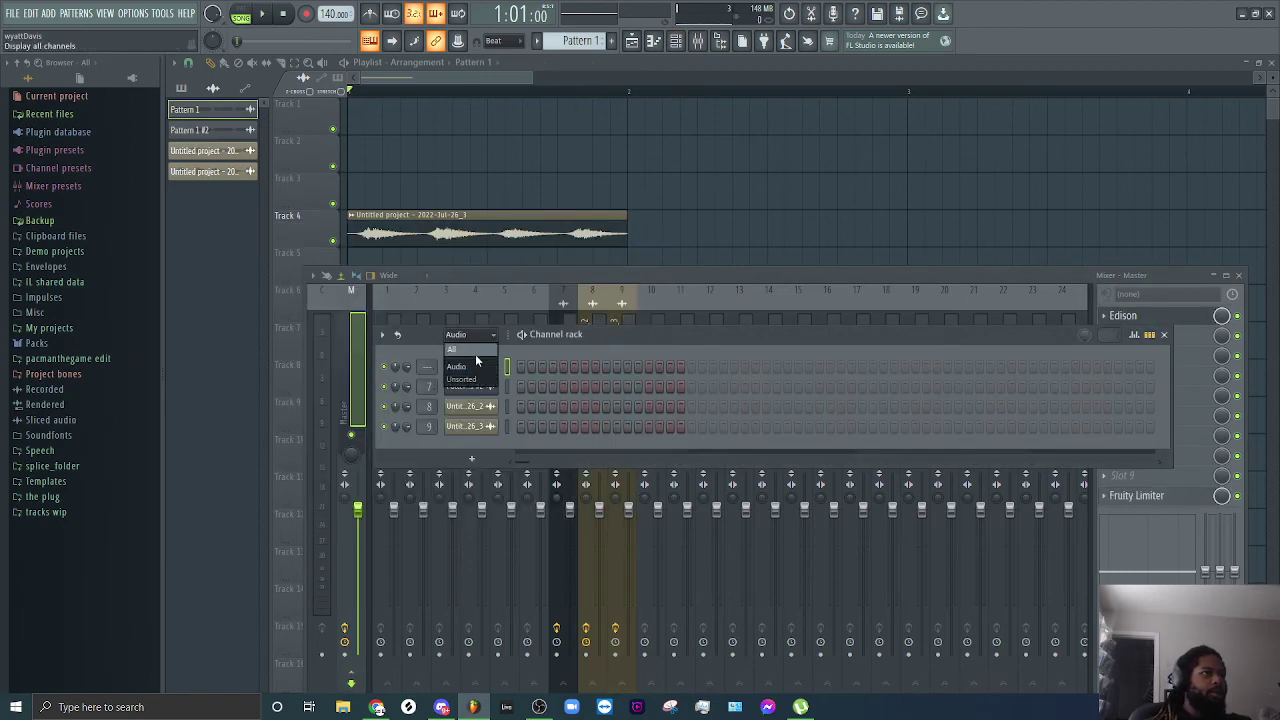
pyautogui.click(462, 349)
pyautogui.click(537, 139)
pyautogui.rightClick(586, 154)
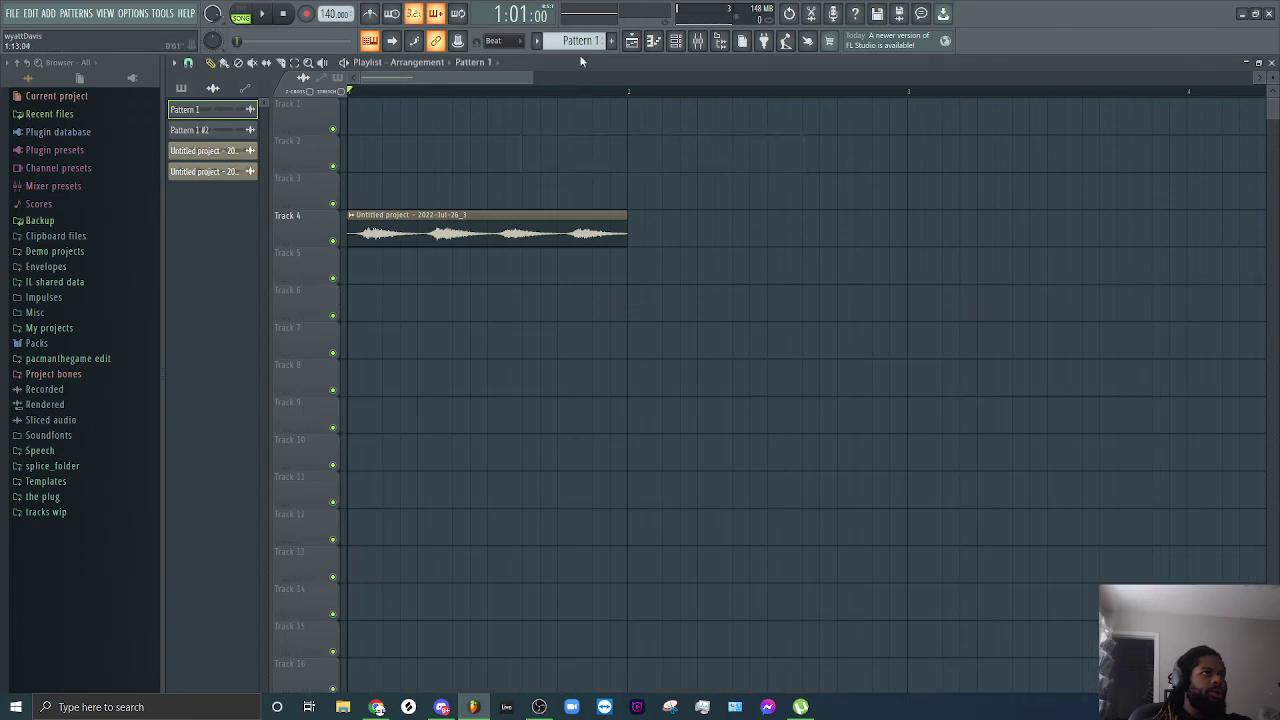
# Step: Place a Pattern 1 clip at bar 1 of Track 2 and move the latest recording from Track 4 to bar 2 beside it
pyautogui.click(503, 67)
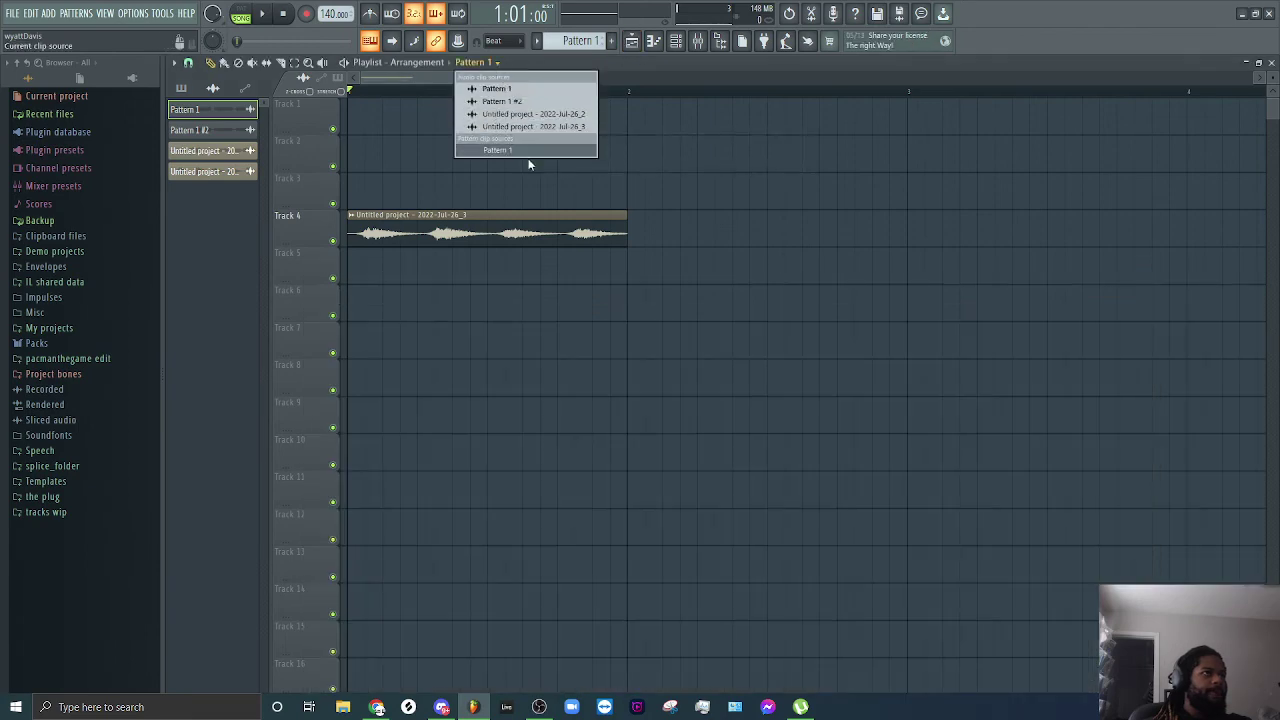
pyautogui.click(531, 155)
pyautogui.moveTo(531, 157); pyautogui.dragTo(359, 131)
pyautogui.moveTo(402, 230); pyautogui.dragTo(679, 172)
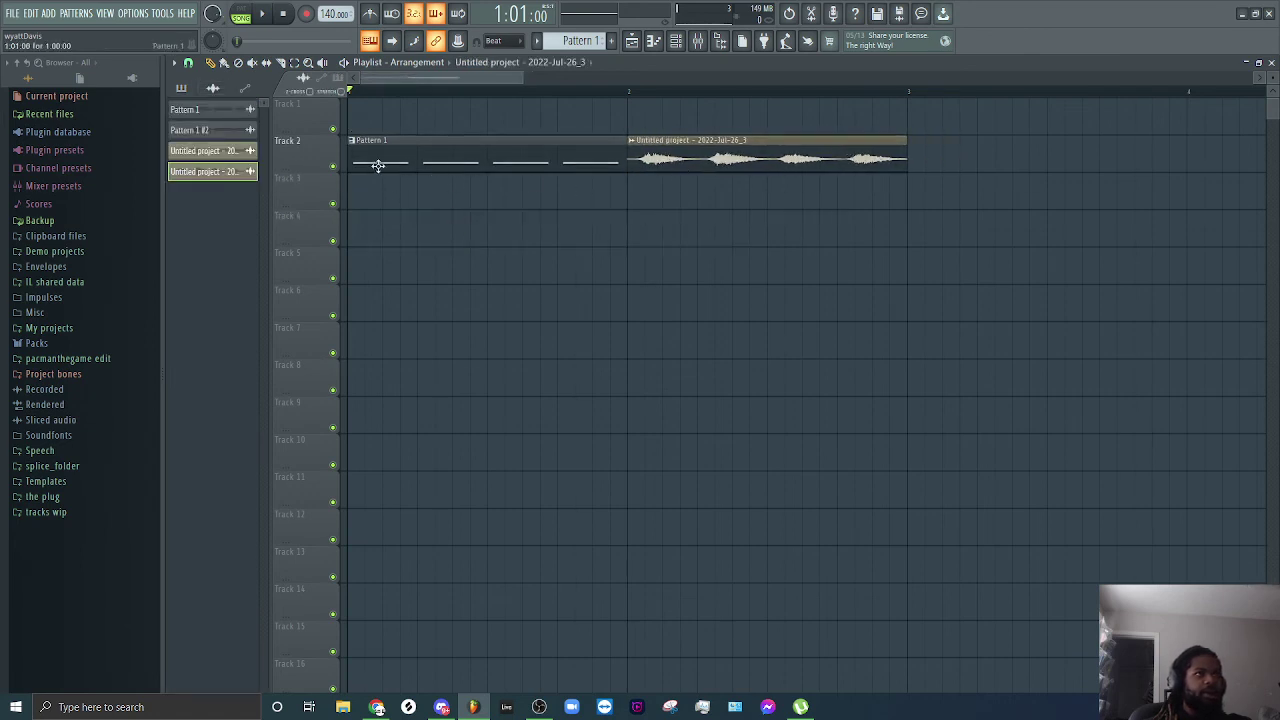
# Step: Play the arrangement to compare the original Pattern 1 bass with the resampled recording on Track 2
pyautogui.press('space')
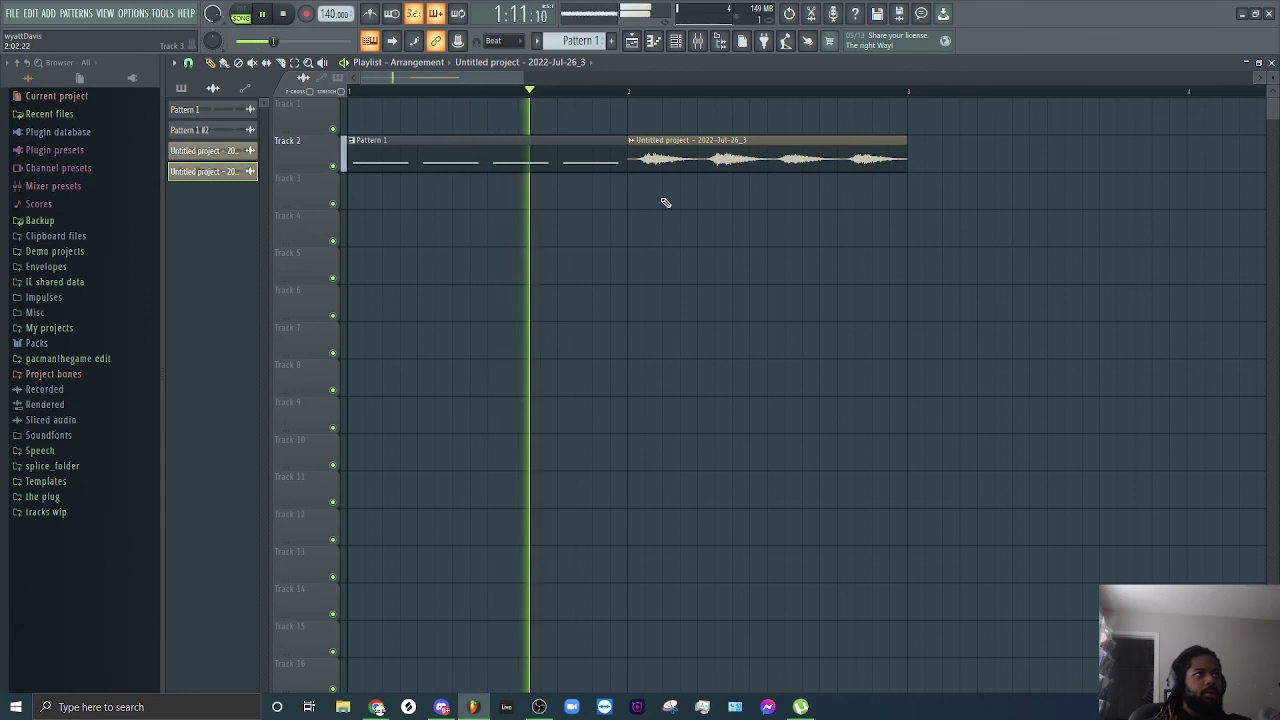
pyautogui.press('space')
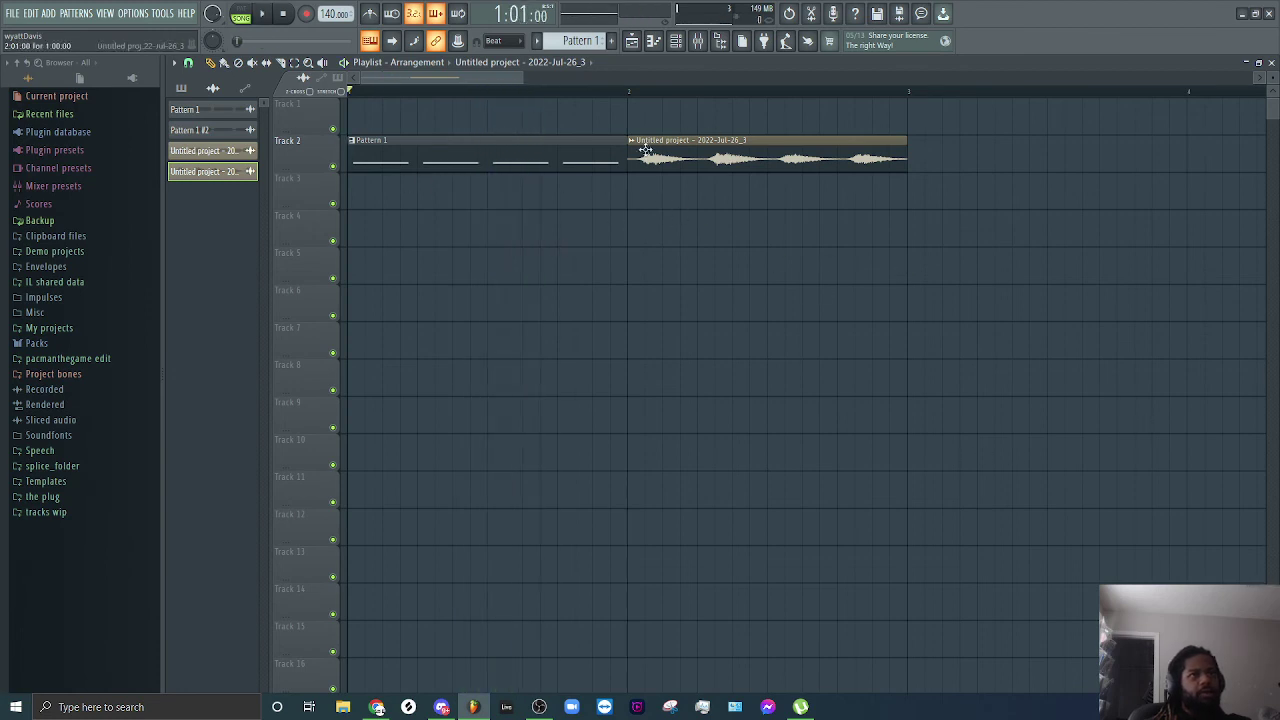
pyautogui.press('space')
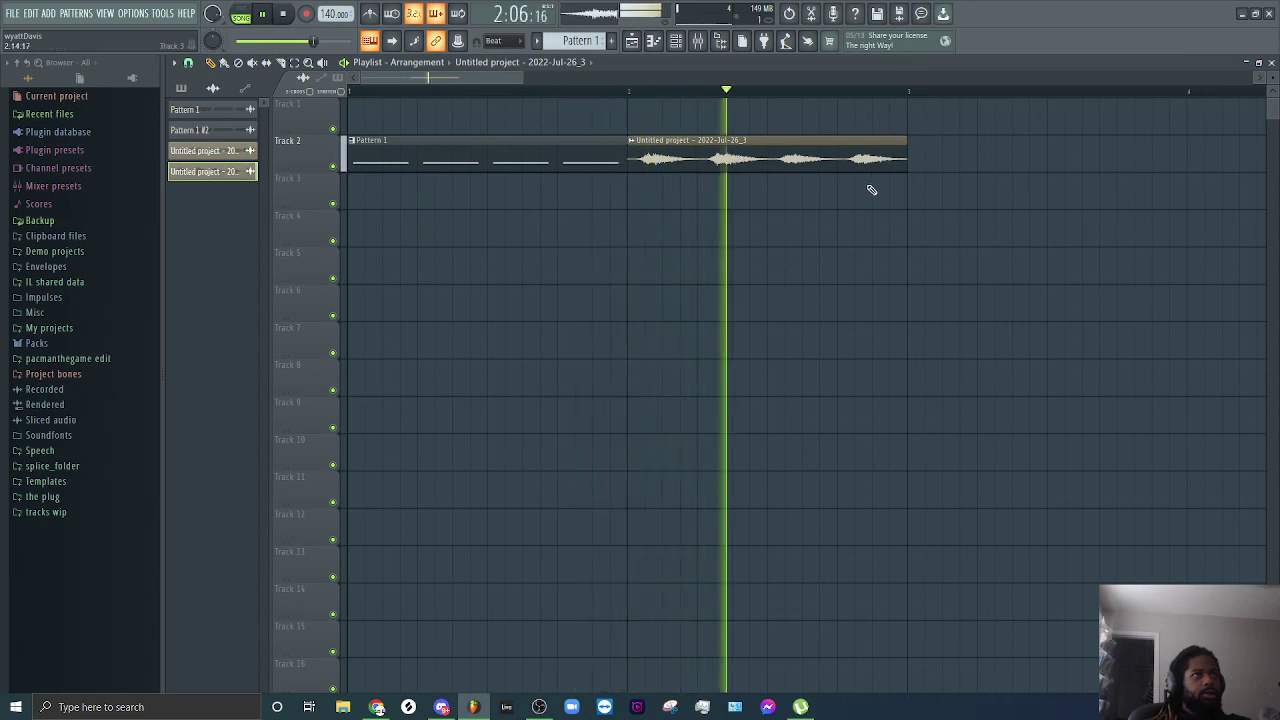
pyautogui.press('space')
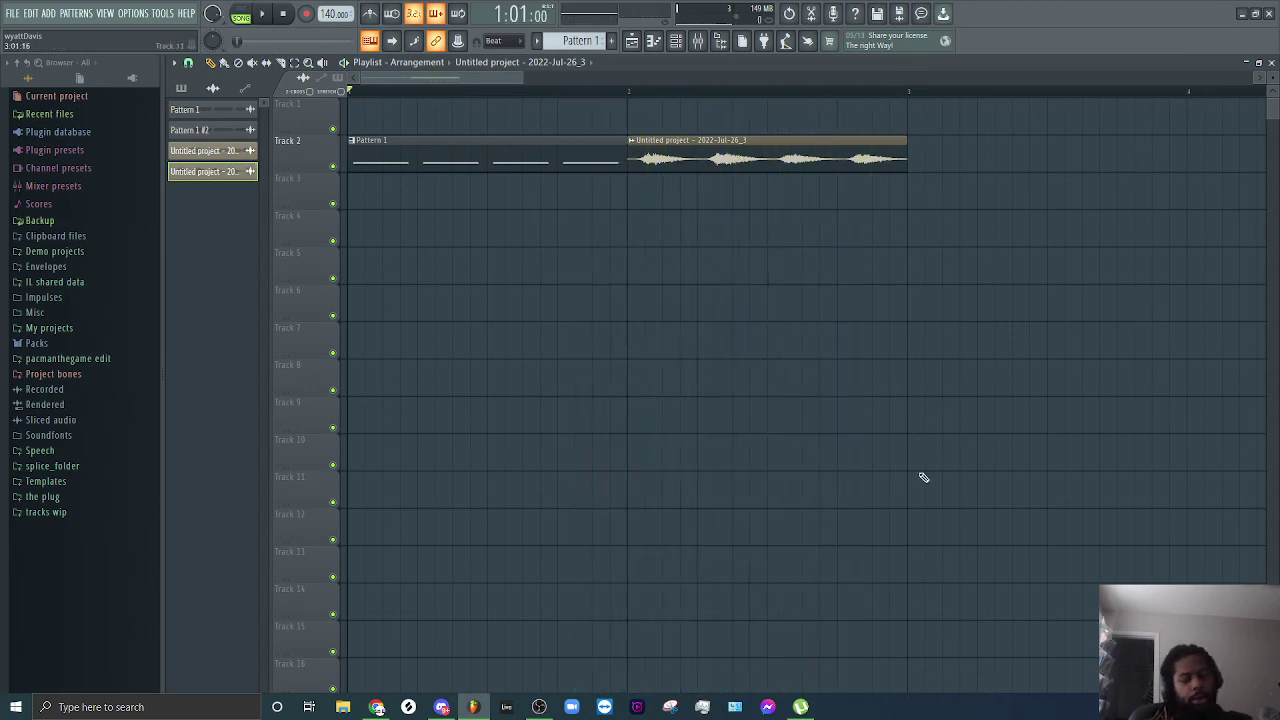
pyautogui.click(540, 707)
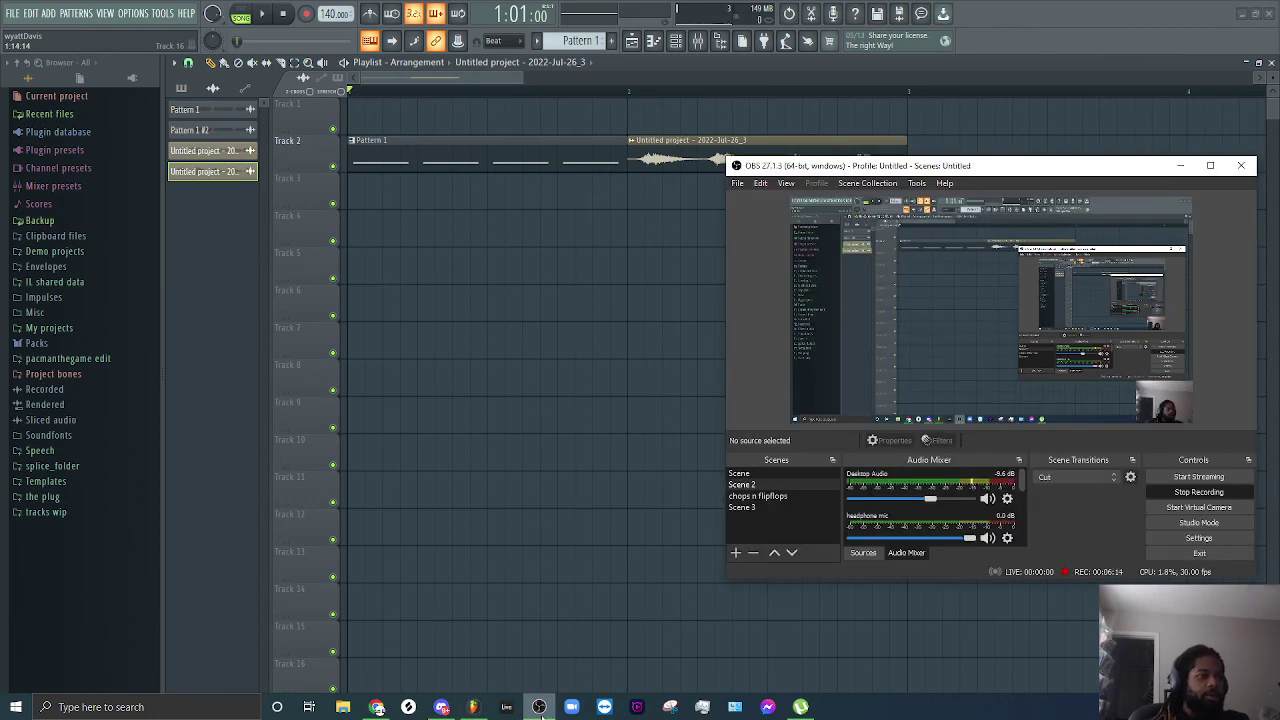